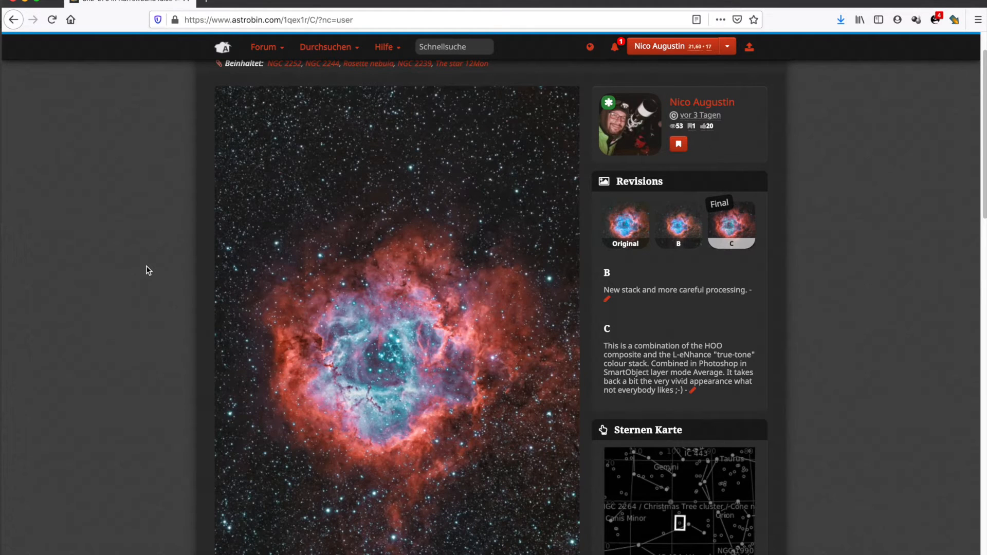
Examine the finished Sh2-275 narrowband image on AstroBin together with its revision notes and technical card
scroll(148, 270, down, 1)
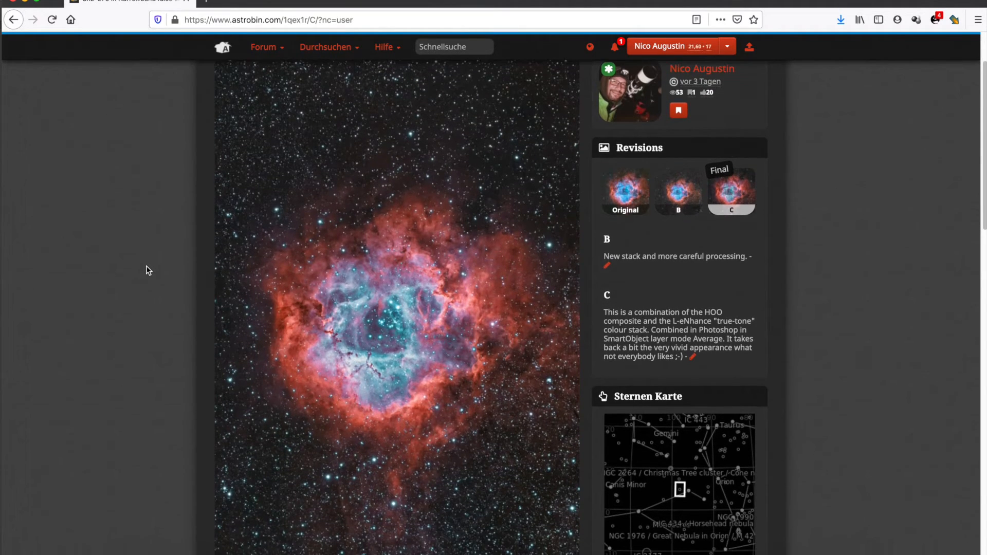
scroll(148, 270, up, 1)
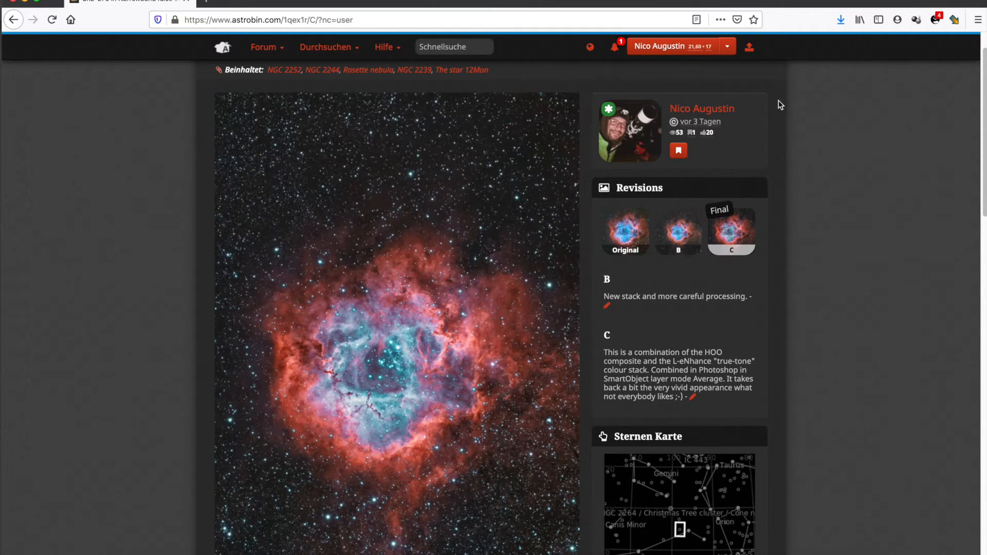
scroll(799, 170, down, 10)
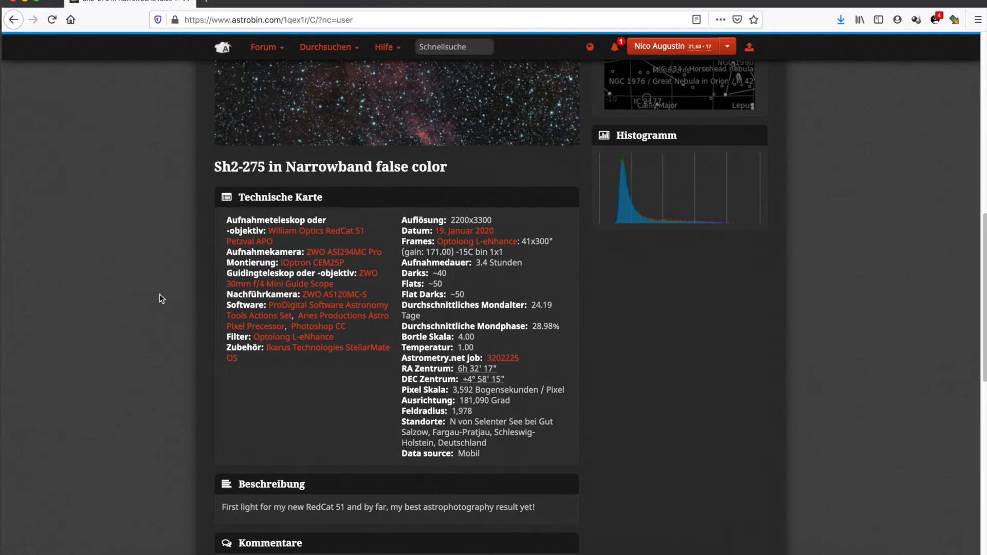
mouse_move(321, 243)
mouse_move(353, 267)
mouse_move(387, 254)
scroll(87, 348, up, 3)
scroll(86, 348, up, 1)
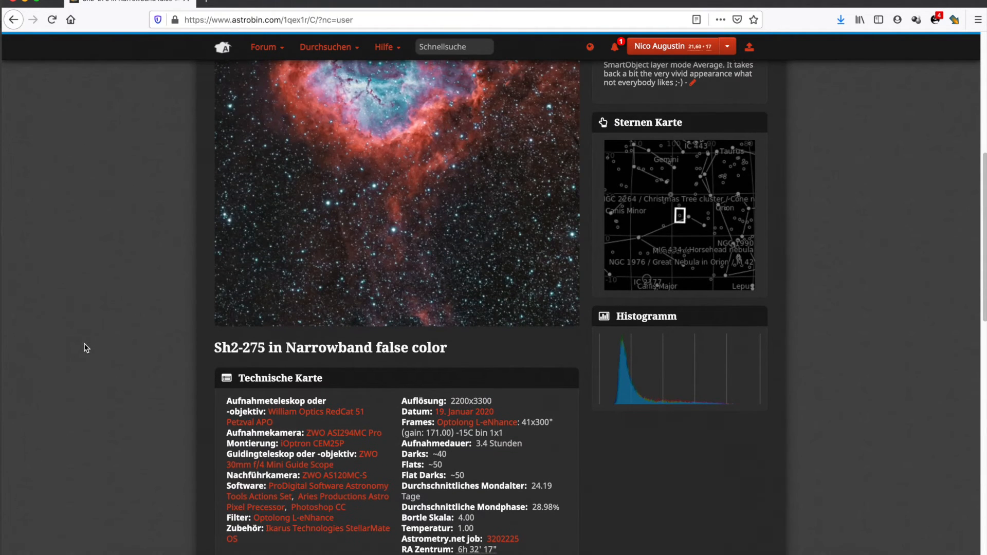
scroll(86, 348, up, 3)
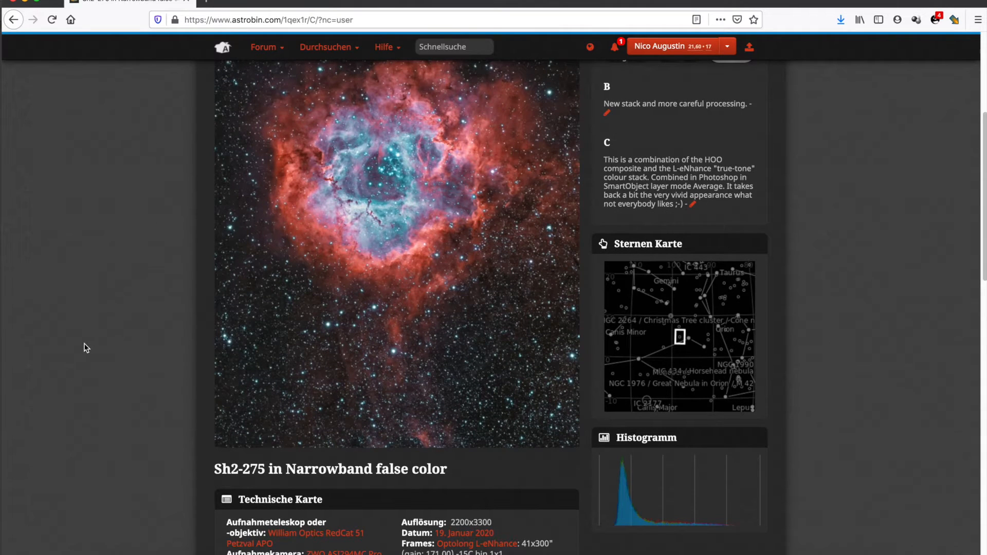
scroll(87, 348, up, 2)
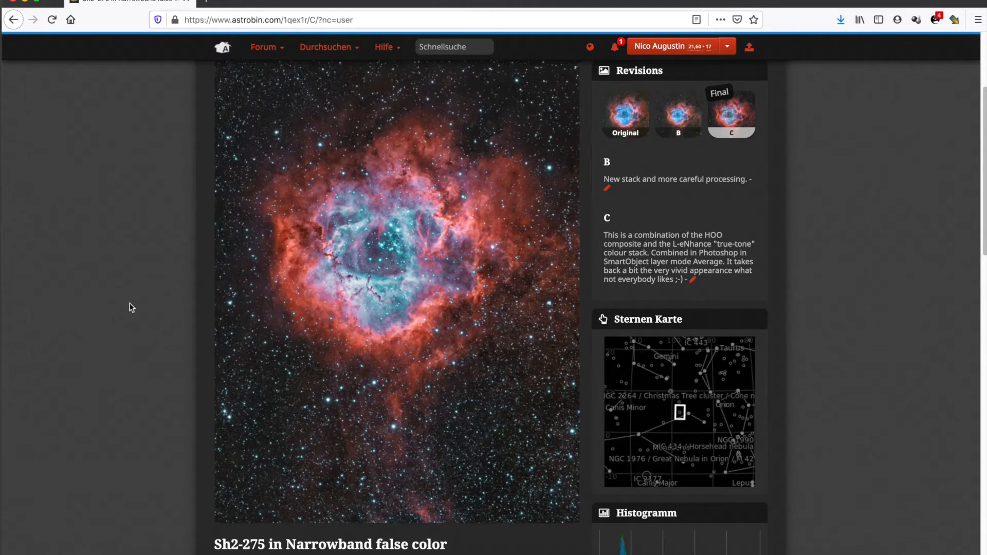
mouse_move(492, 253)
scroll(54, 232, up, 2)
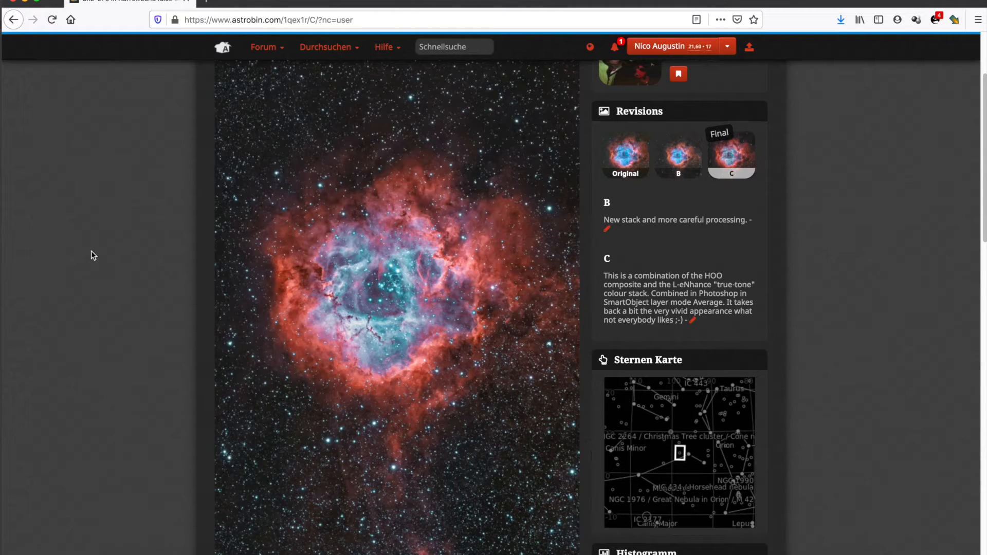
Switch to Astro Pixel Processor and review the loaded light, flat, dark and dark-flat frames and their counts
key(ctrl+Left)
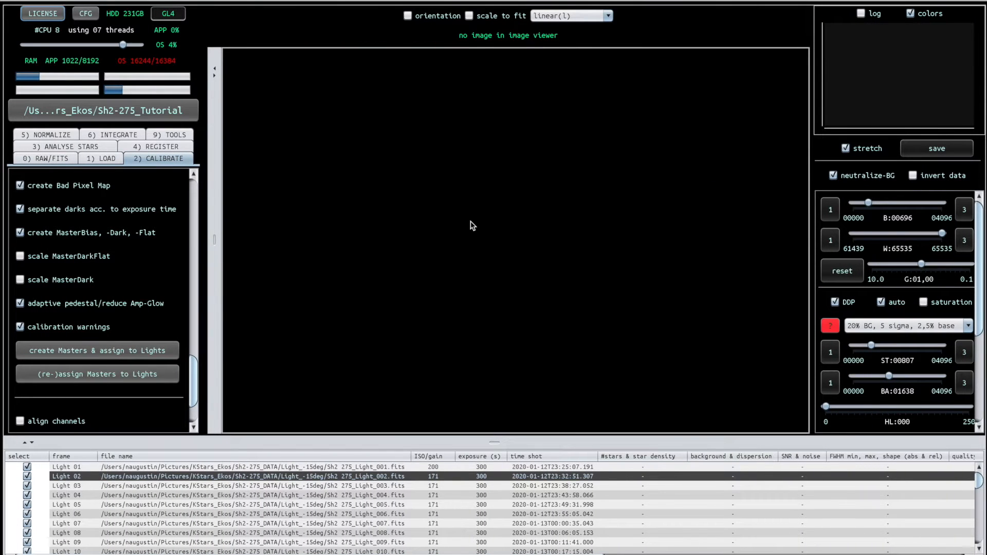
click(59, 159)
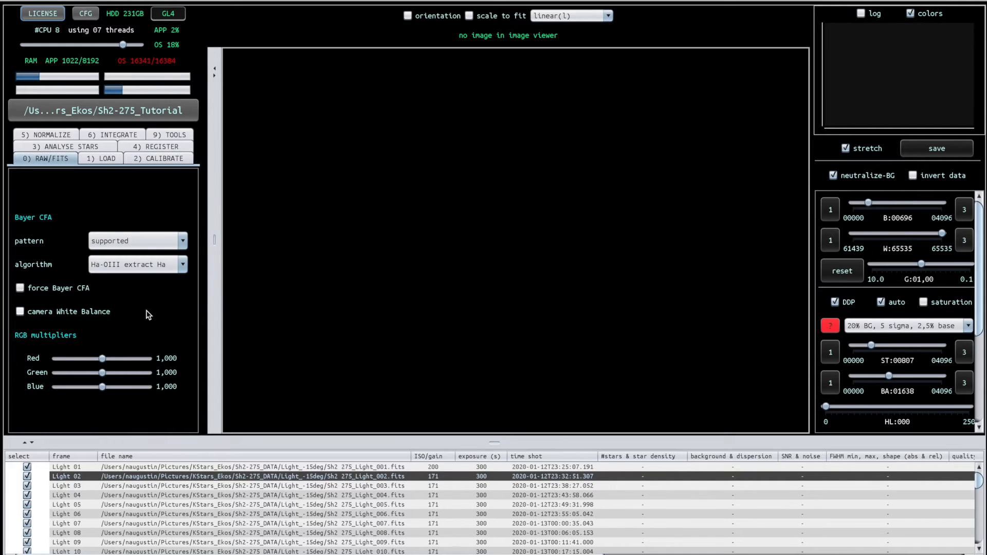
scroll(140, 491, down, 2)
scroll(140, 488, down, 10)
scroll(140, 488, down, 8)
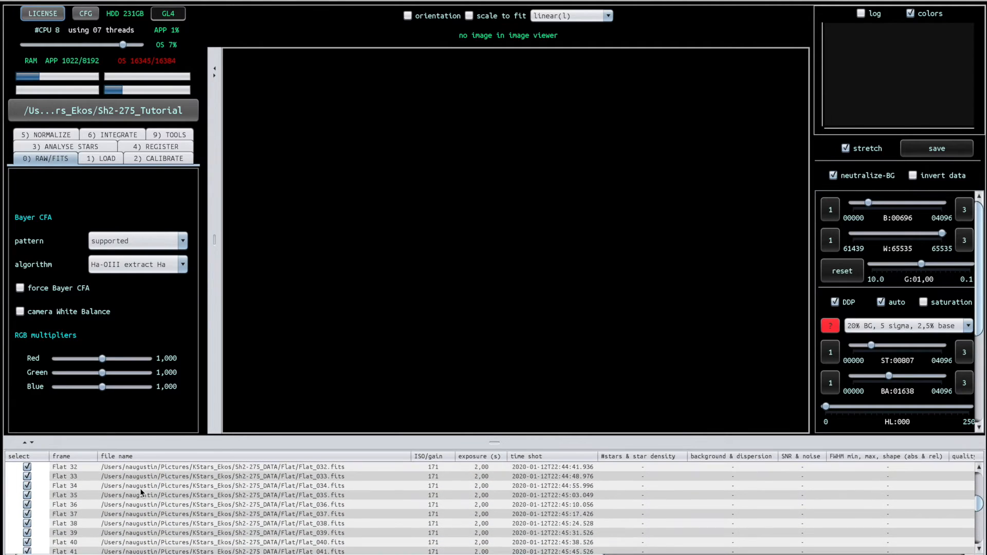
scroll(140, 489, down, 8)
scroll(140, 489, up, 12)
scroll(140, 488, up, 10)
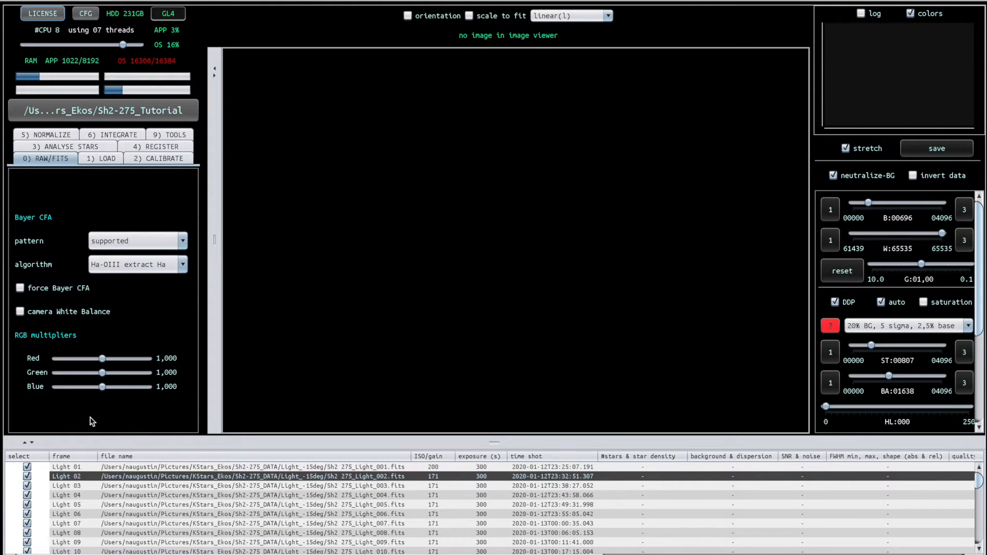
click(108, 159)
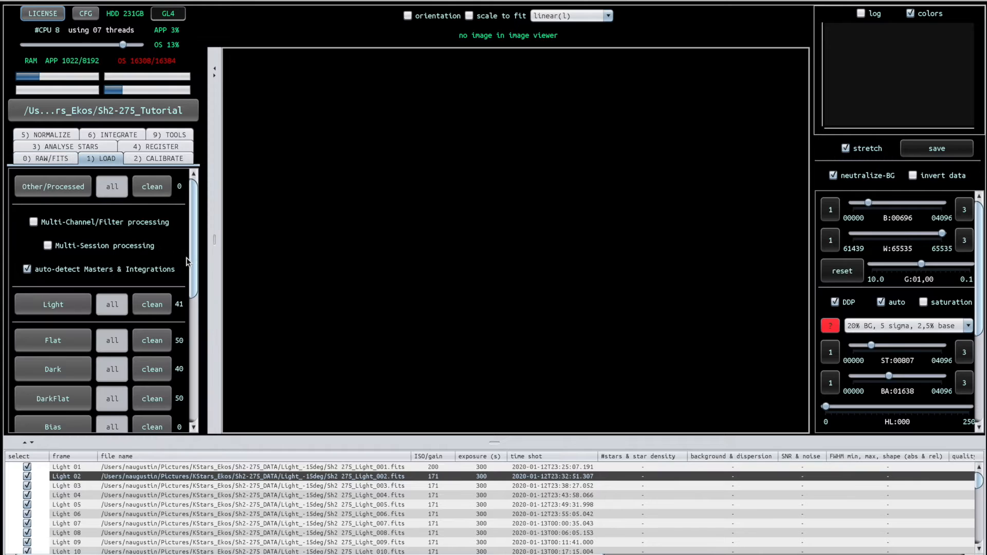
scroll(186, 258, down, 5)
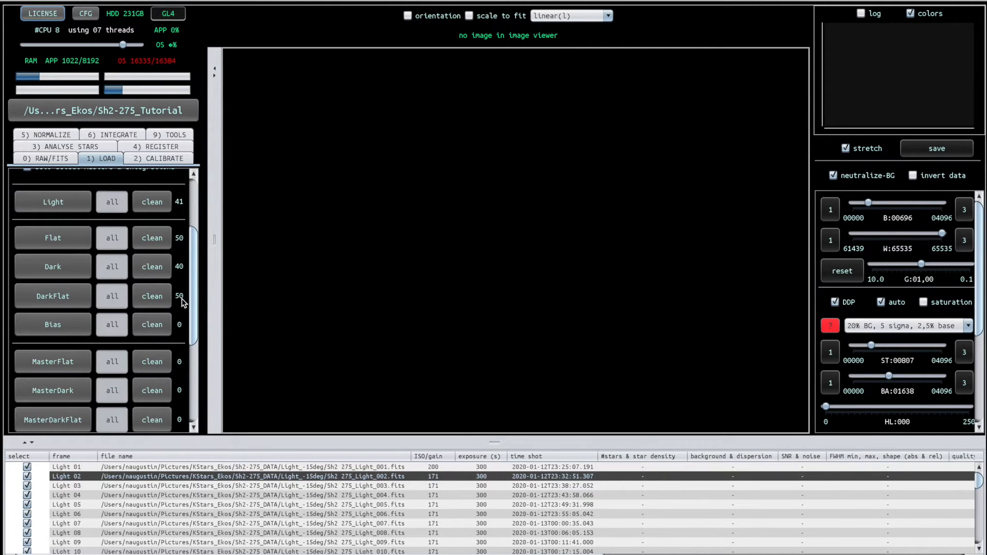
scroll(197, 228, up, 5)
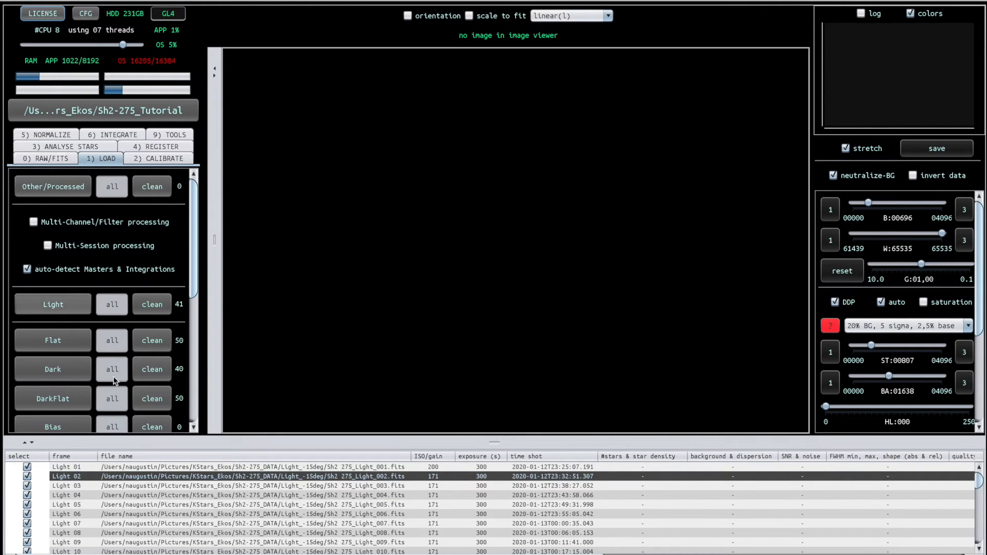
Set the Bayer CFA debayer algorithm to Adaptive Airy Disc and display the frame Sh2 275_Light_002.fits
click(48, 155)
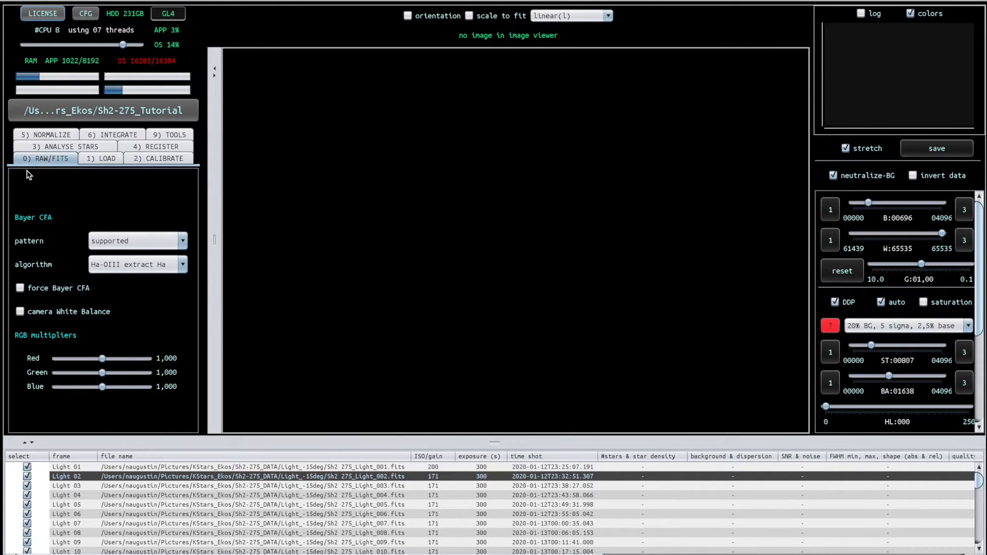
click(126, 269)
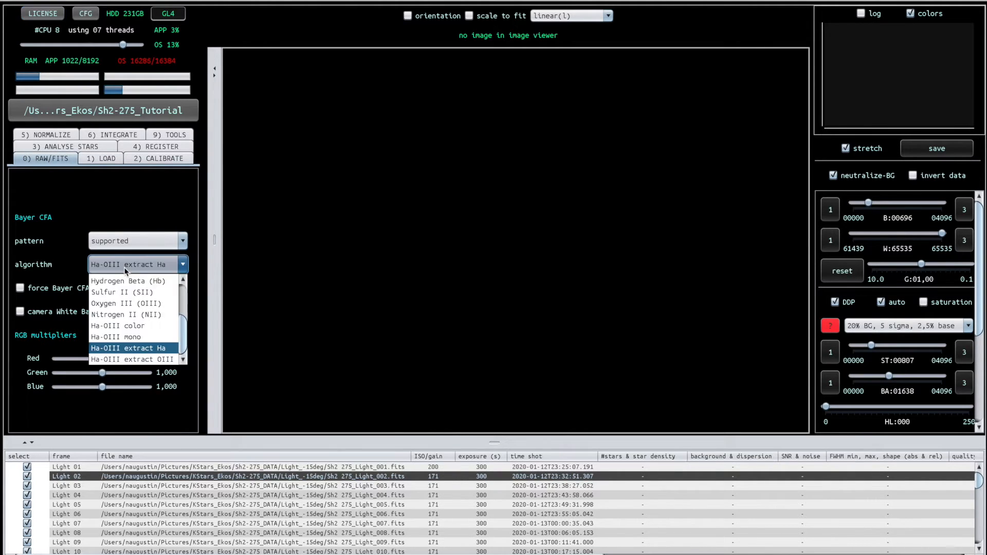
drag(183, 324, 184, 293)
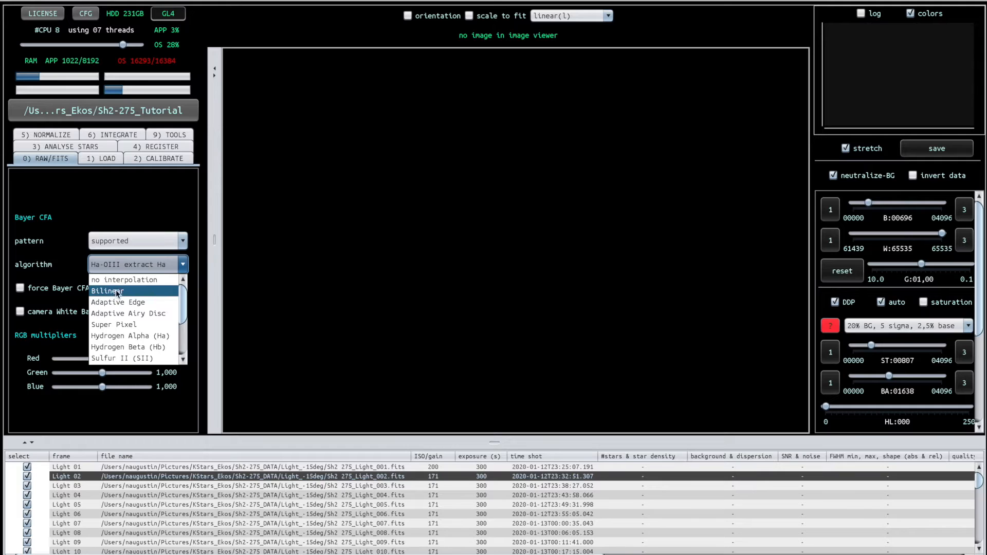
click(131, 314)
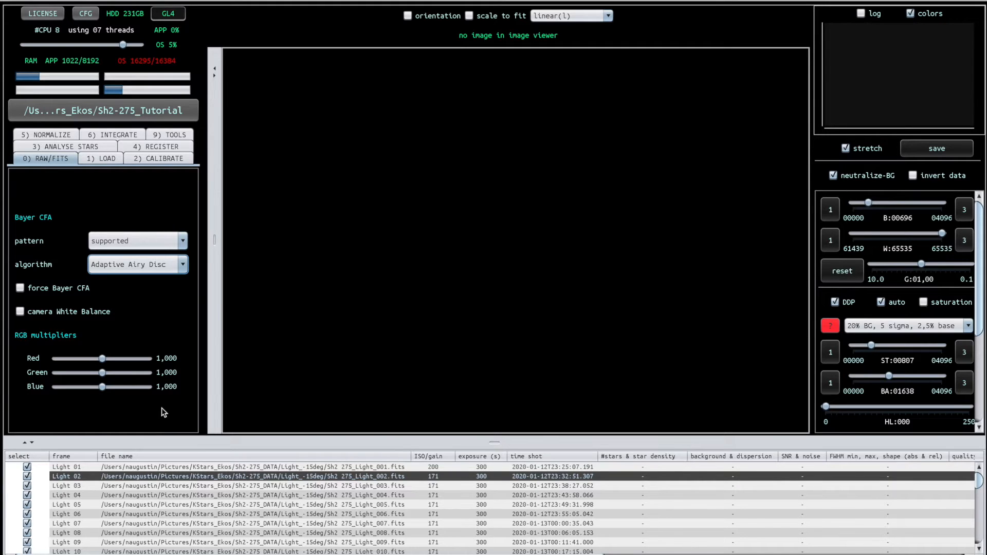
double_click(129, 479)
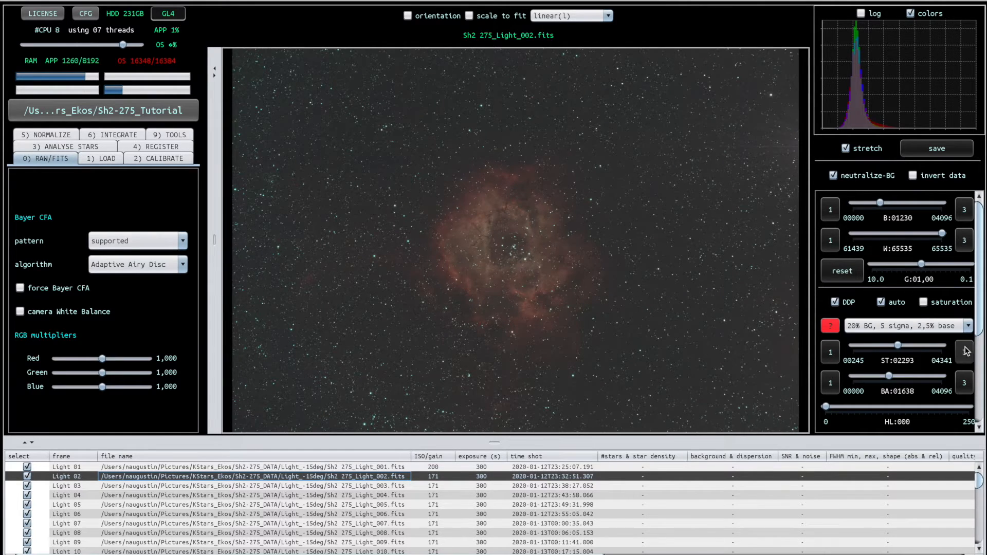
Set the preview stretch to 20% BG, 3 sigma, 0,0% base and inspect the nebula and star field up close
click(968, 325)
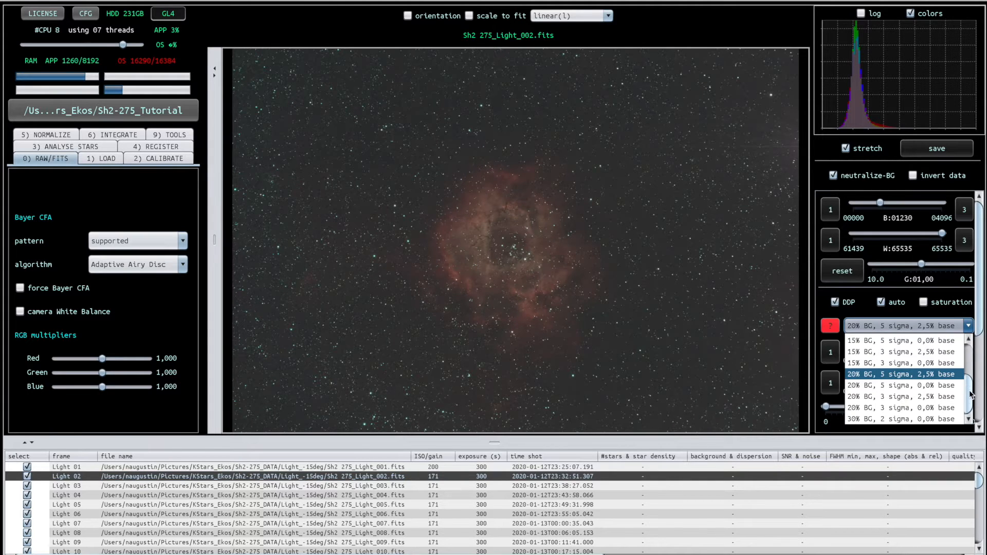
click(941, 406)
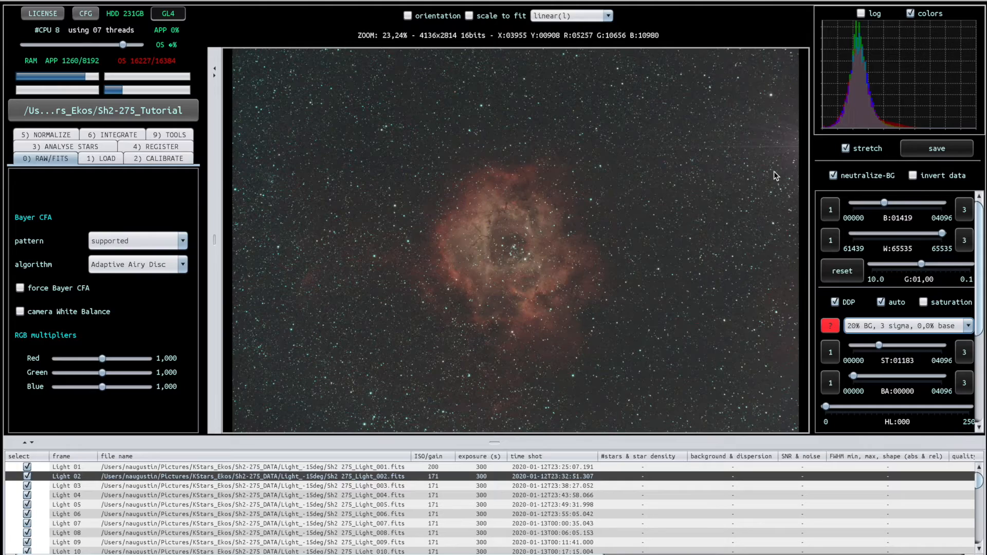
scroll(648, 211, up, 2)
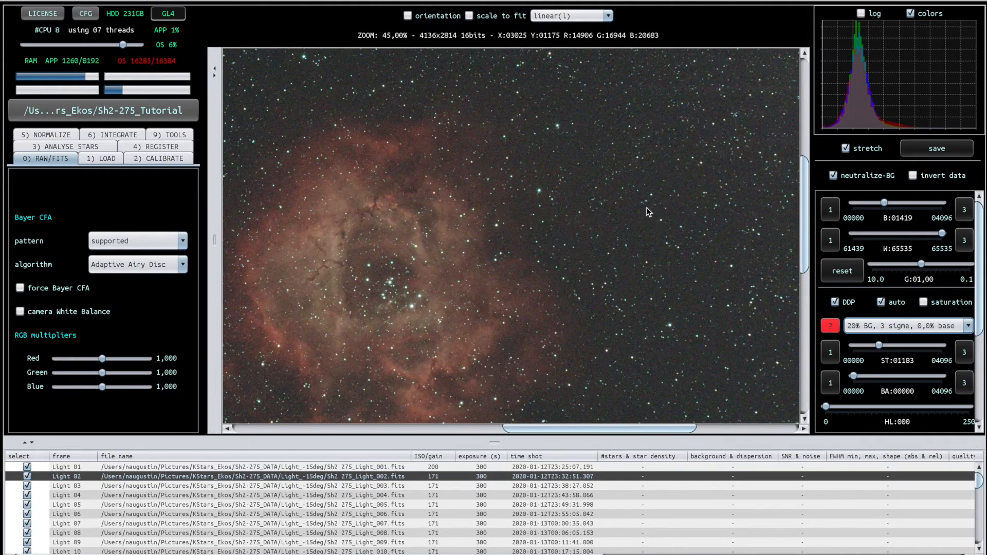
scroll(613, 209, up, 3)
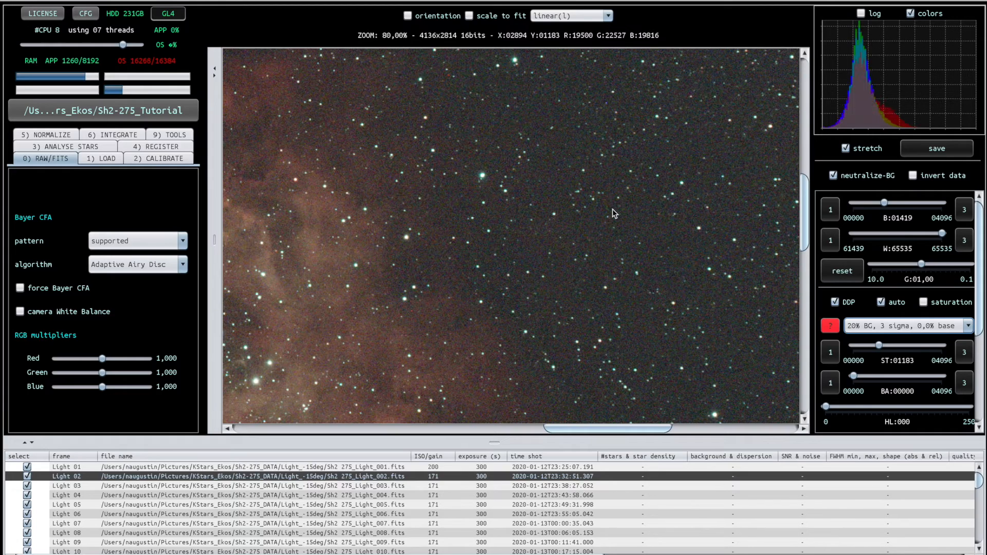
scroll(612, 209, down, 5)
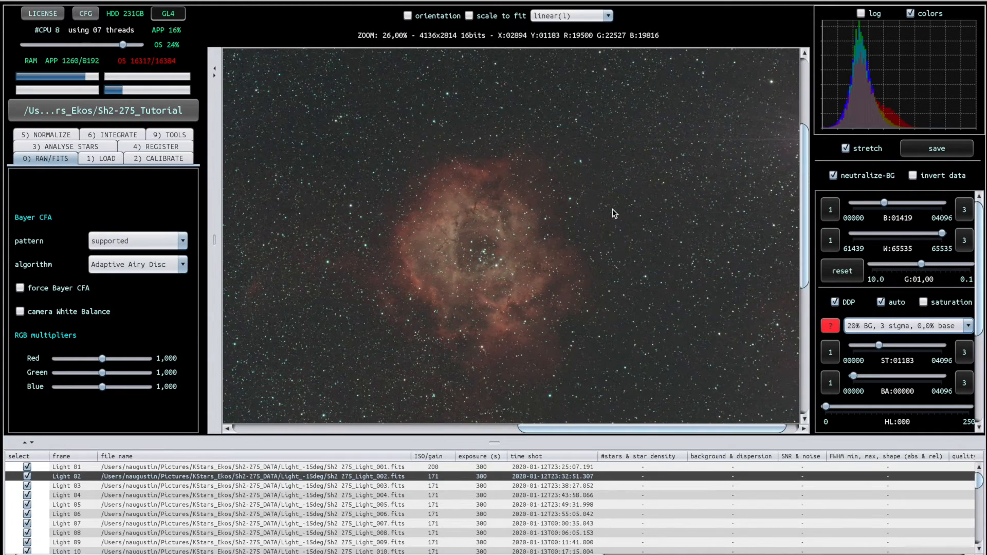
scroll(576, 267, down, 1)
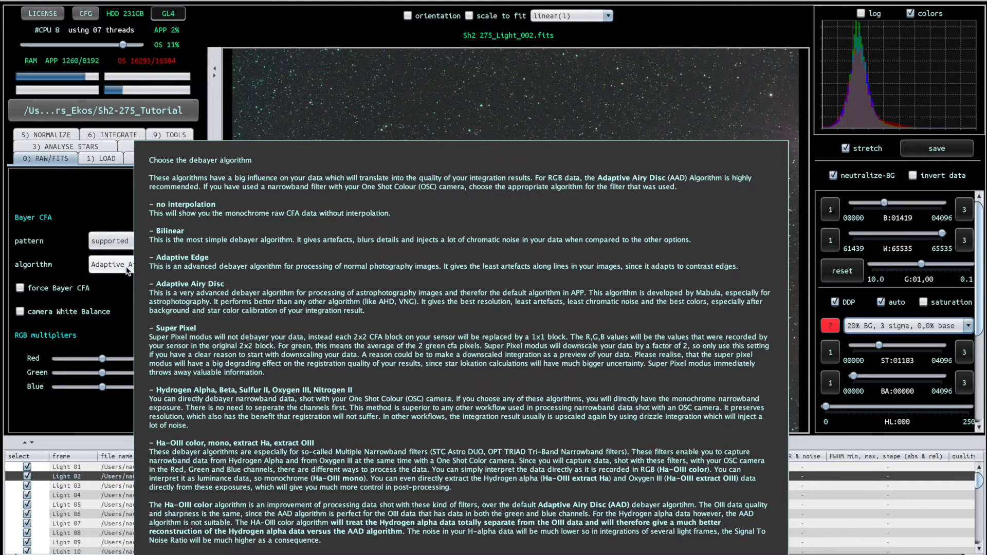
Change the debayer algorithm to Ha-OIII extract Ha and reload Light 02 to preview its hydrogen-alpha signal
click(127, 269)
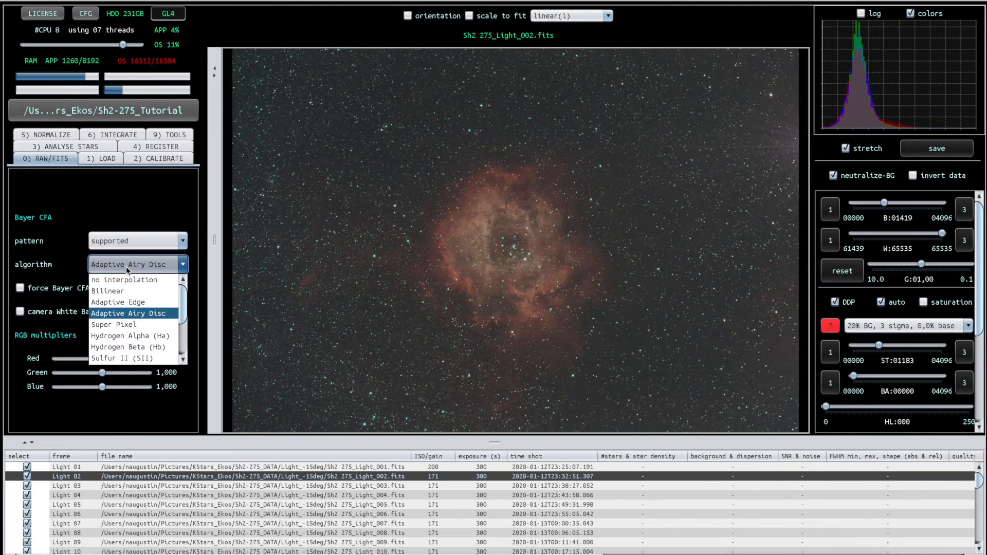
scroll(182, 317, down, 1)
drag(183, 317, 183, 344)
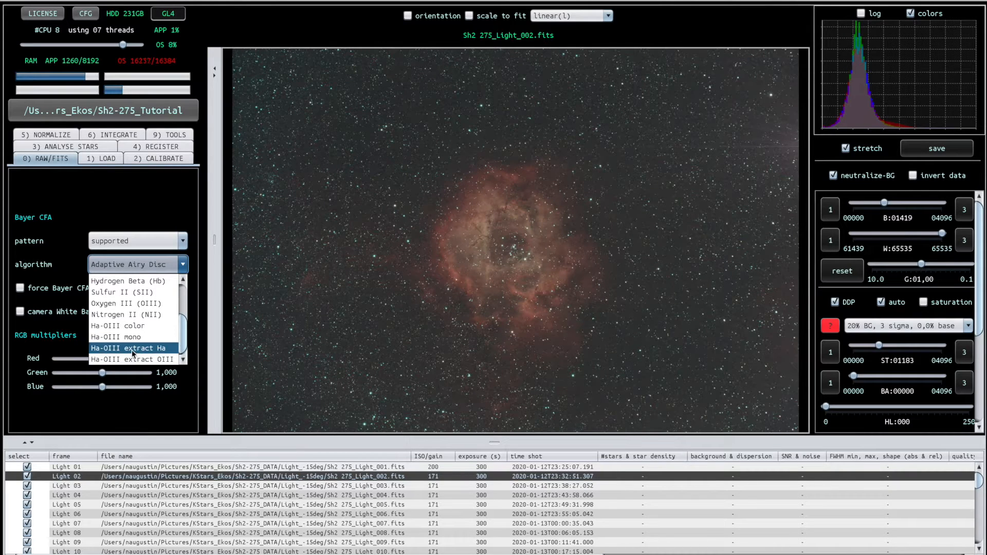
click(132, 350)
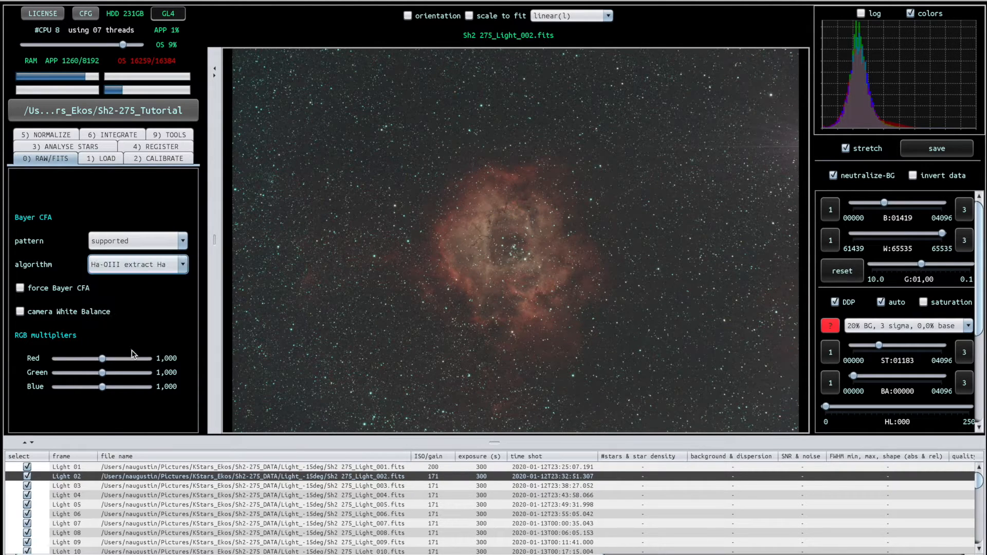
double_click(148, 476)
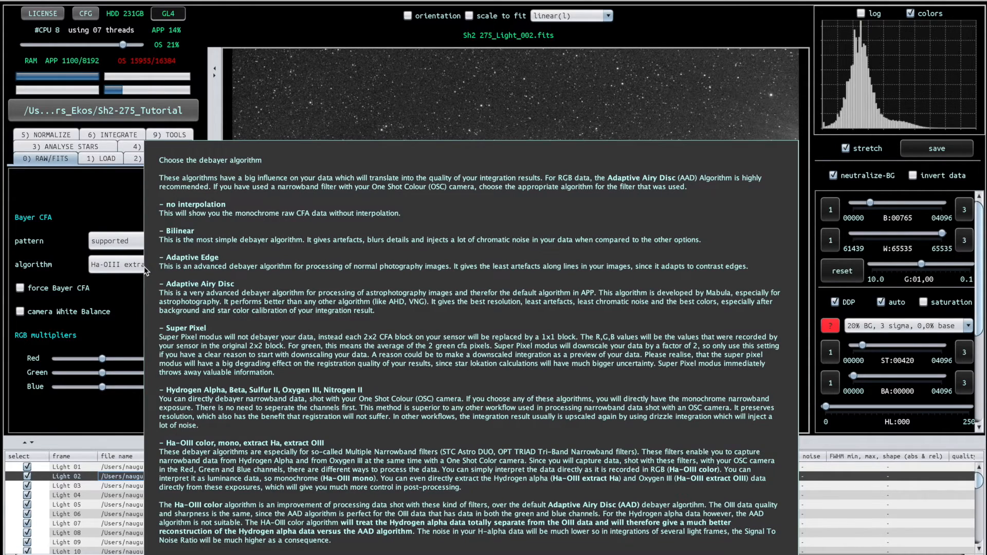
Change the debayer algorithm to Ha-OIII extract OIII and reload Light 02 to preview its oxygen signal
click(129, 268)
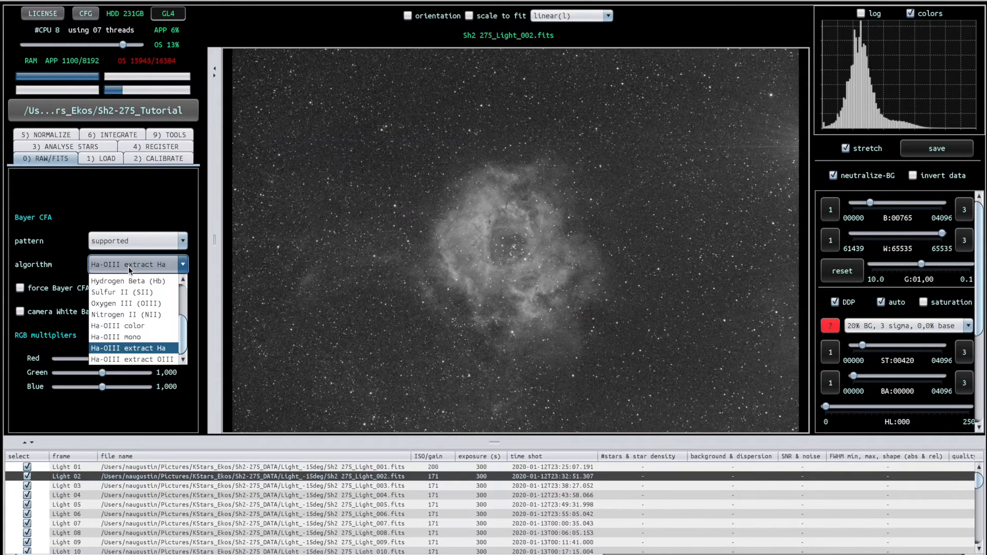
click(117, 357)
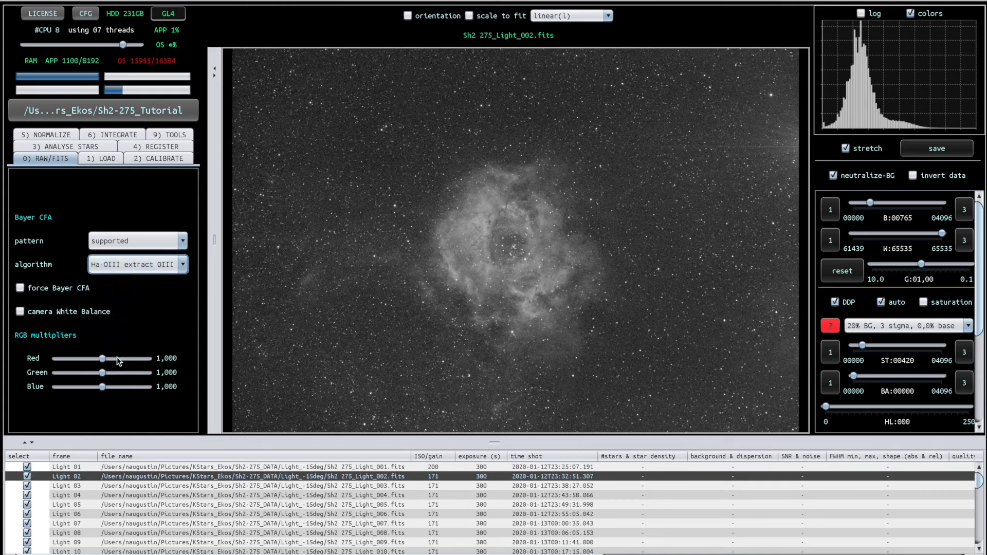
click(144, 480)
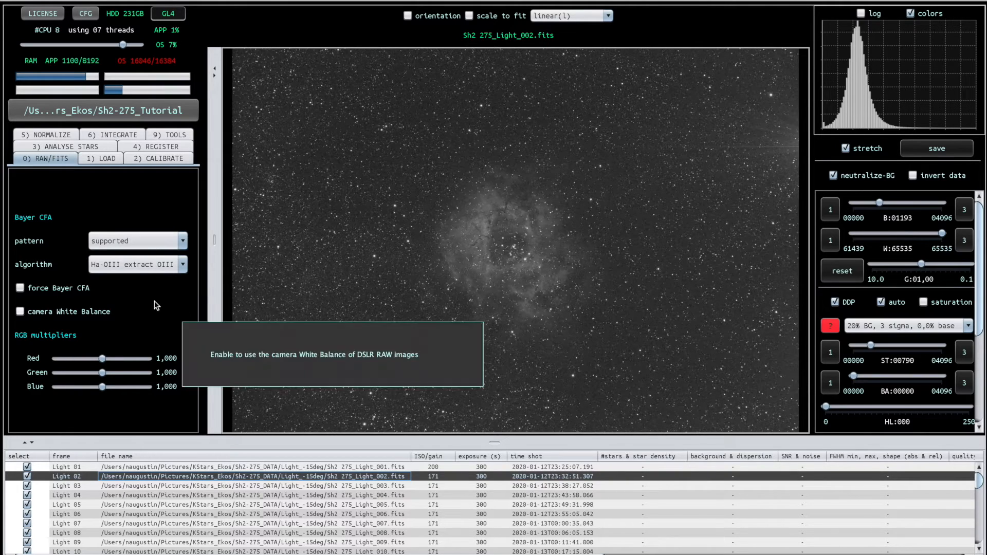
Redisplay Light 02 with the Ha-OIII extract Ha debayer algorithm and open the frame loading options
click(140, 264)
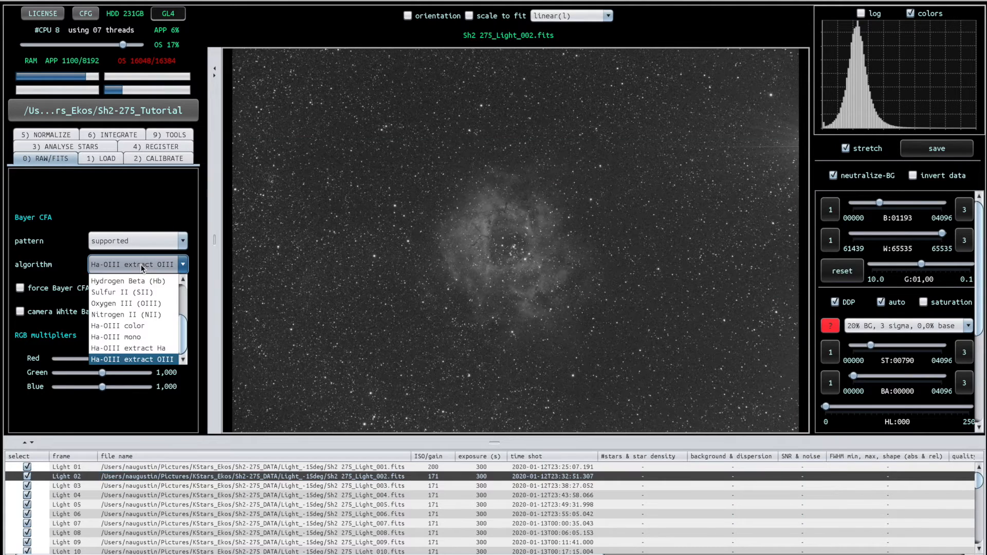
click(126, 348)
click(133, 476)
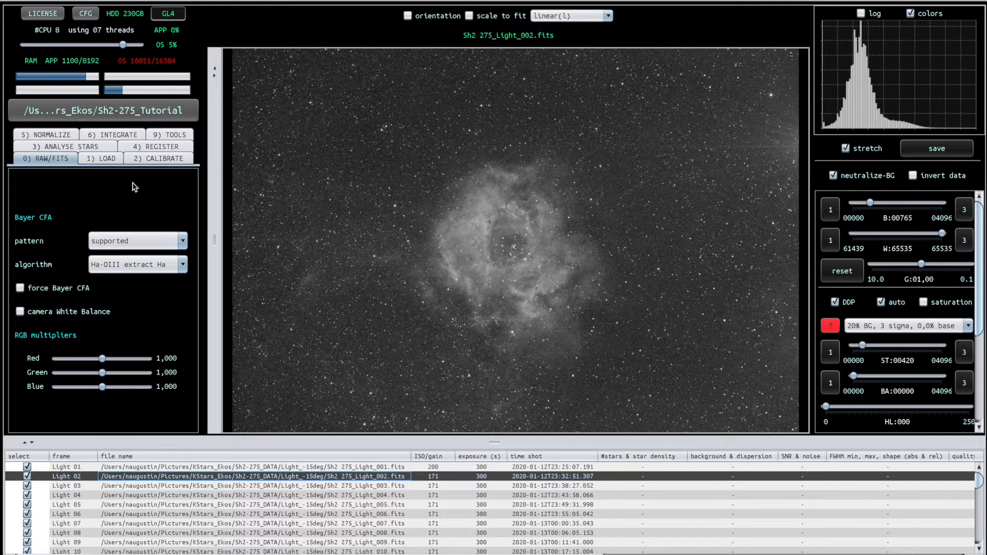
click(100, 155)
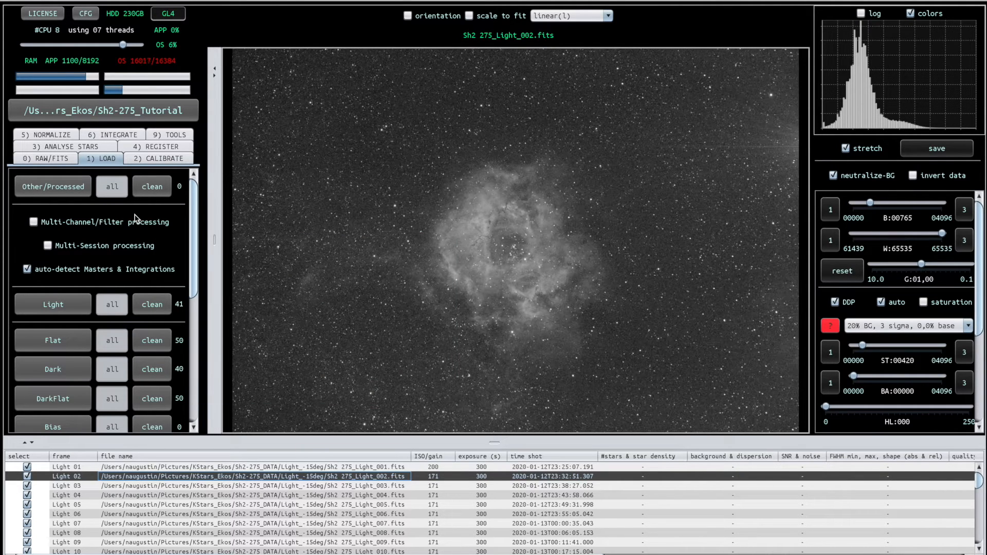
Examine the calibration settings for the master frames, bad pixel map and cosmetic correction
click(148, 161)
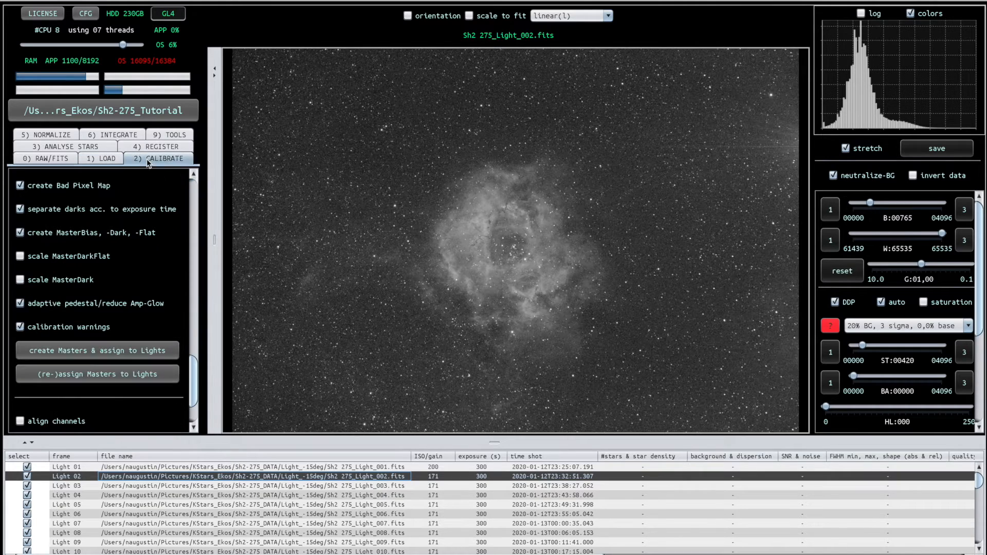
drag(190, 381, 193, 203)
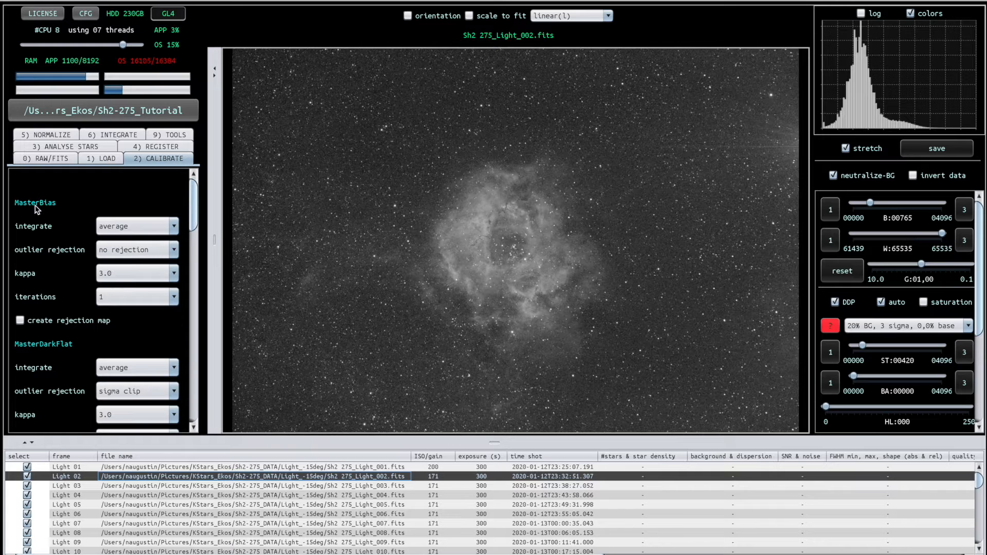
scroll(197, 210, down, 2)
drag(197, 210, 194, 236)
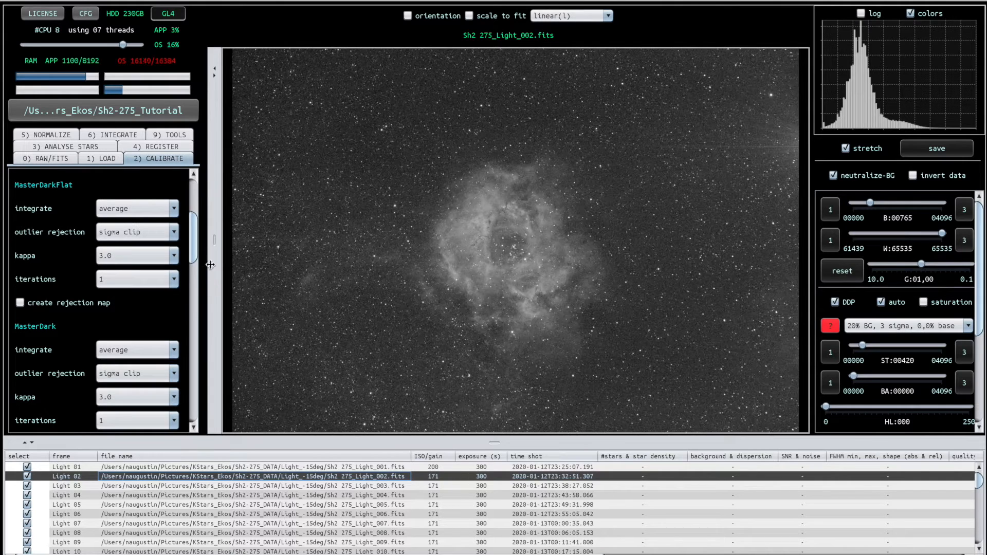
drag(194, 254, 195, 258)
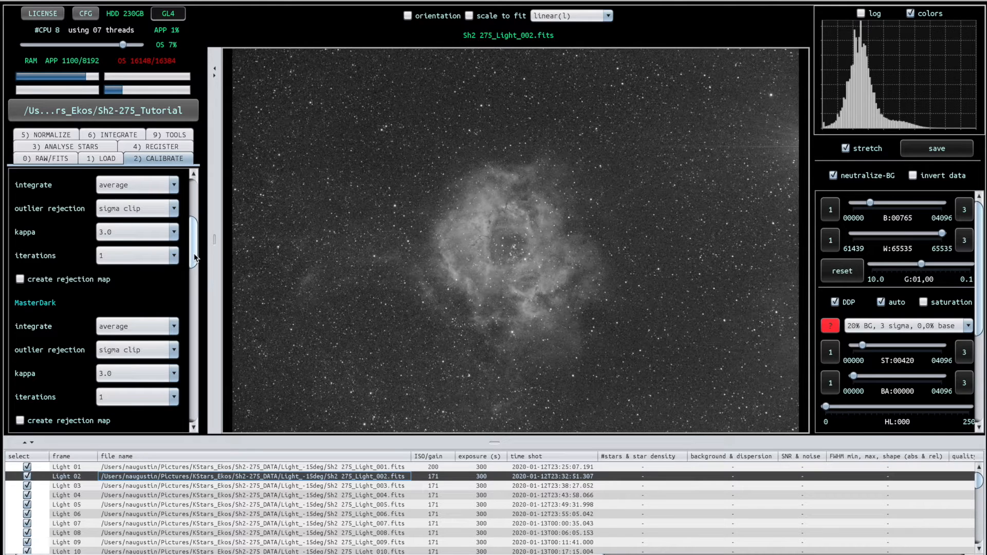
mouse_move(194, 257)
mouse_down()
mouse_move(194, 276)
mouse_move(196, 255)
mouse_up()
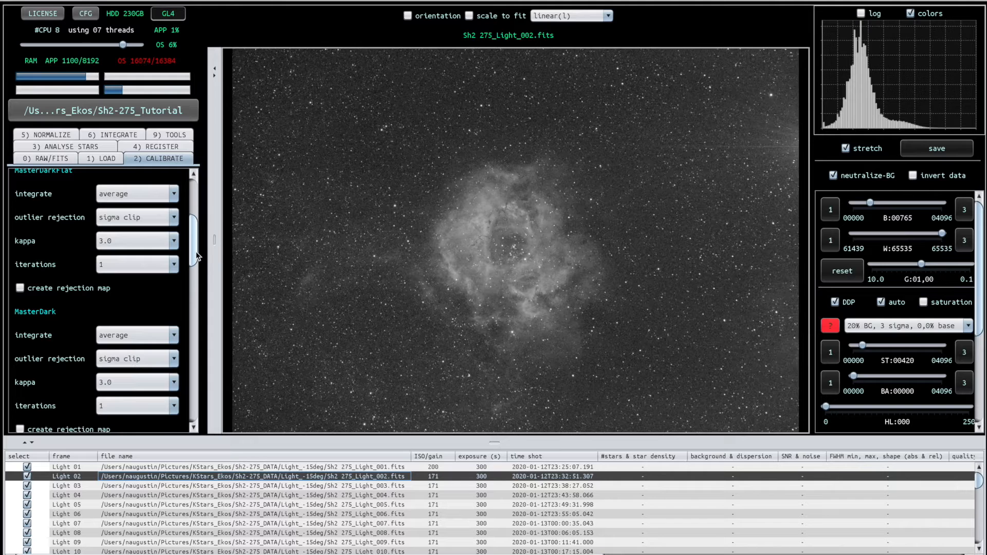
drag(197, 255, 193, 353)
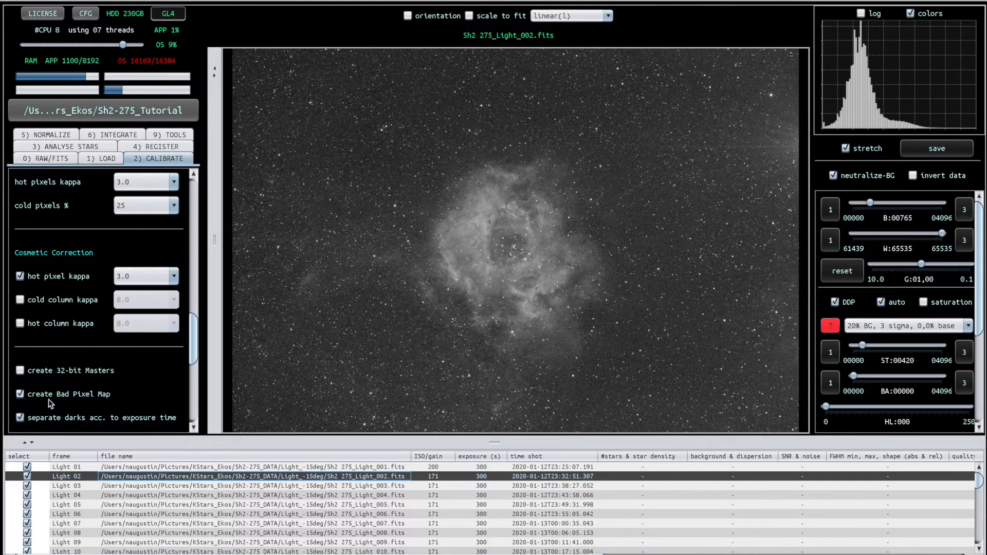
mouse_move(41, 400)
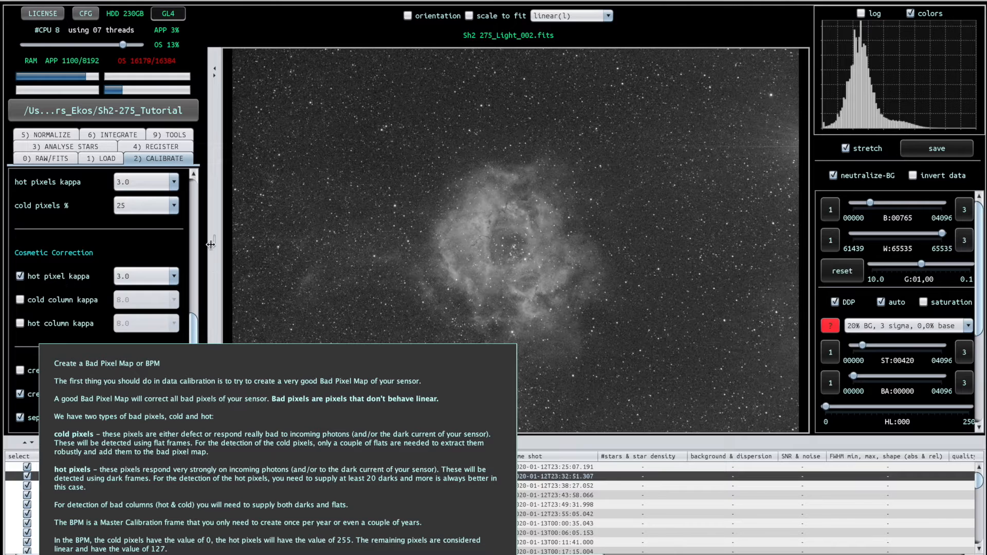
drag(196, 335, 190, 286)
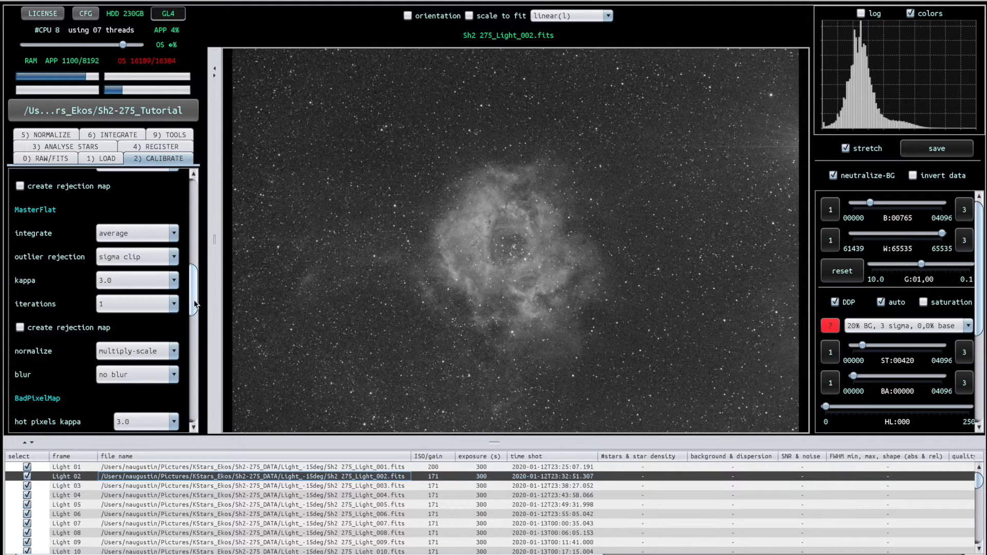
drag(194, 300, 192, 342)
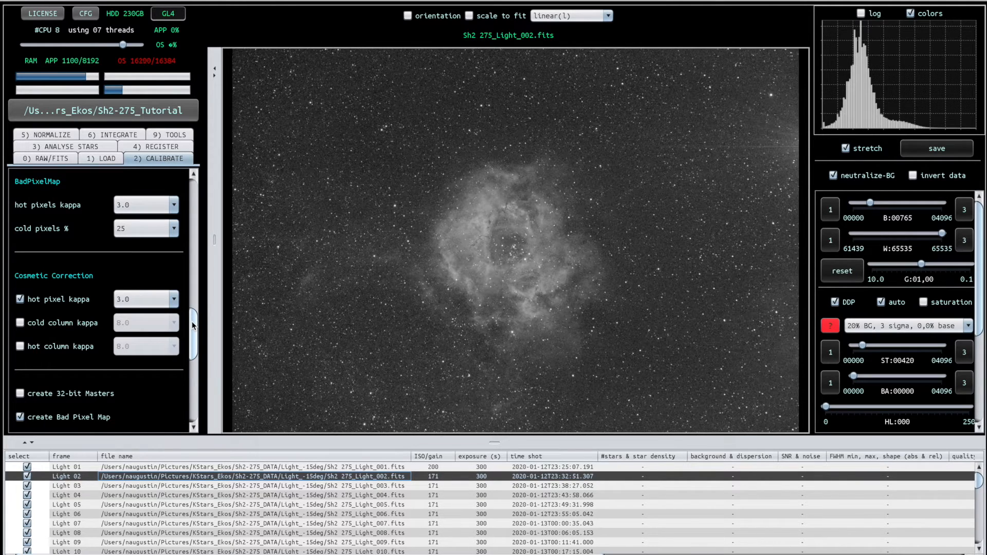
drag(193, 327, 194, 371)
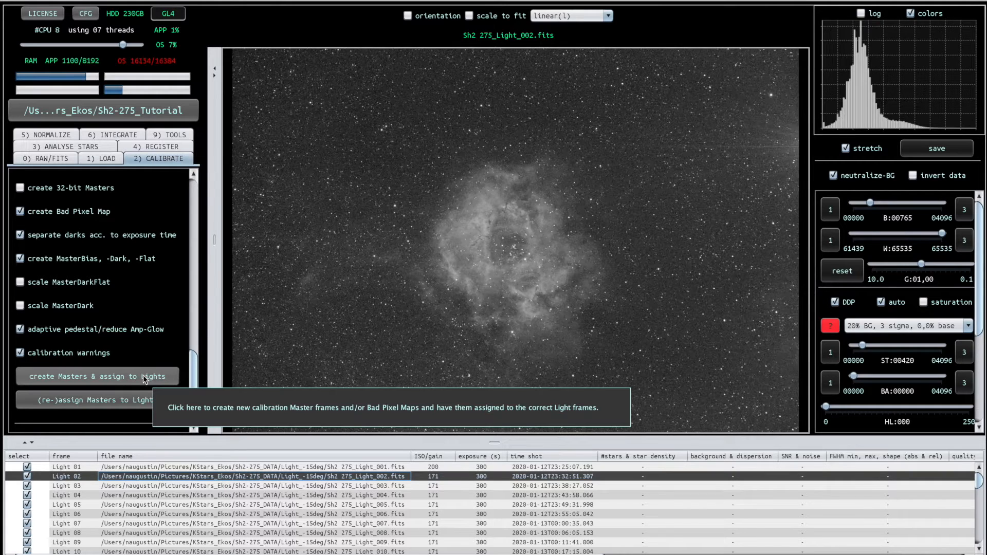
Create the calibration masters with assignment to the lights and preview Light 02 as l-calibrated
click(93, 380)
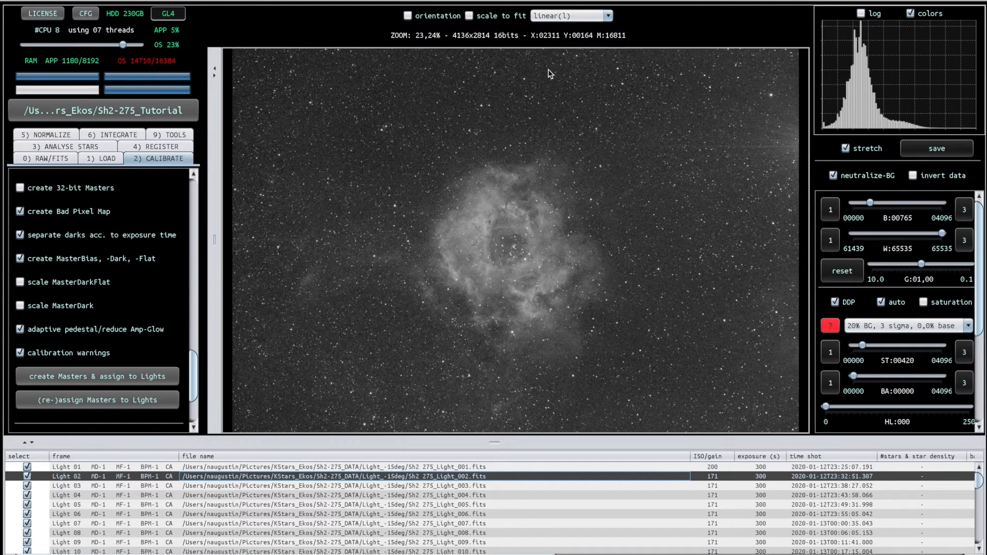
click(608, 17)
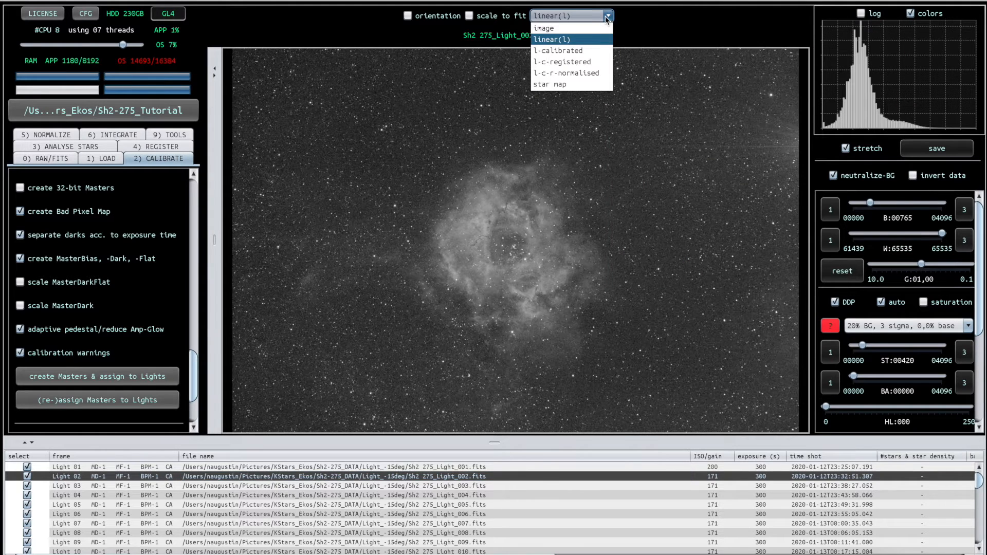
click(578, 50)
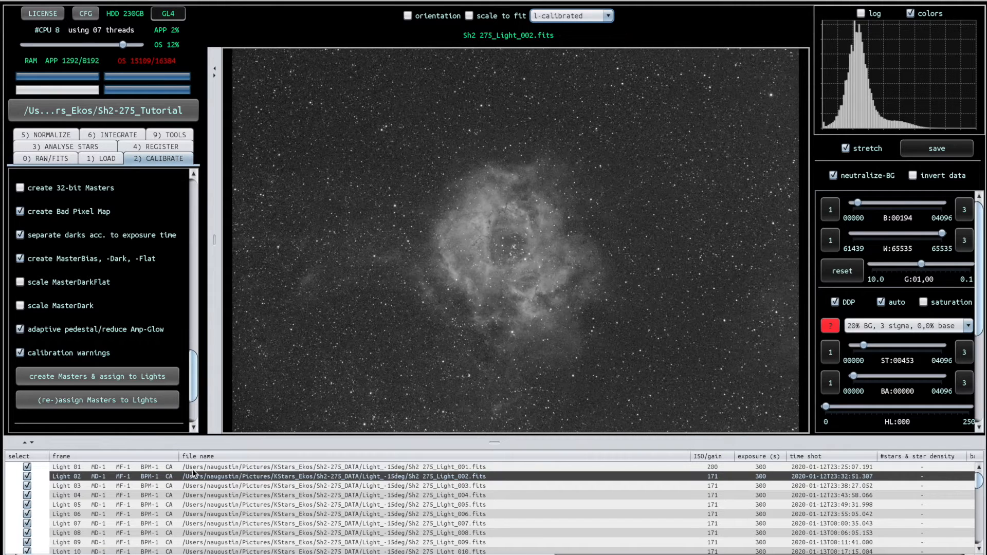
scroll(186, 495, down, 4)
scroll(186, 495, up, 4)
Examine the star analysis options and the registration settings, including pattern descriptors, distortion correction, mode and model
click(88, 148)
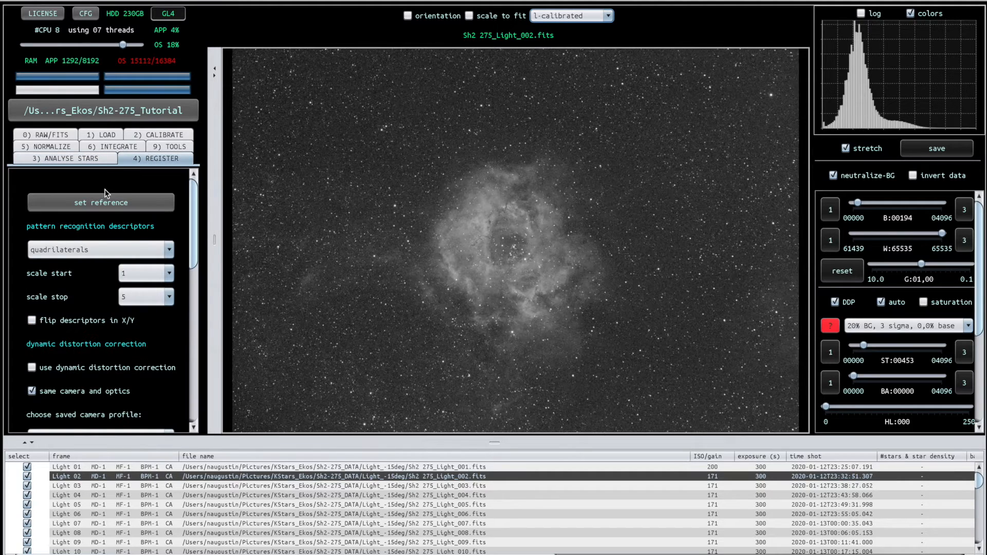
scroll(197, 277, down, 5)
scroll(197, 276, down, 8)
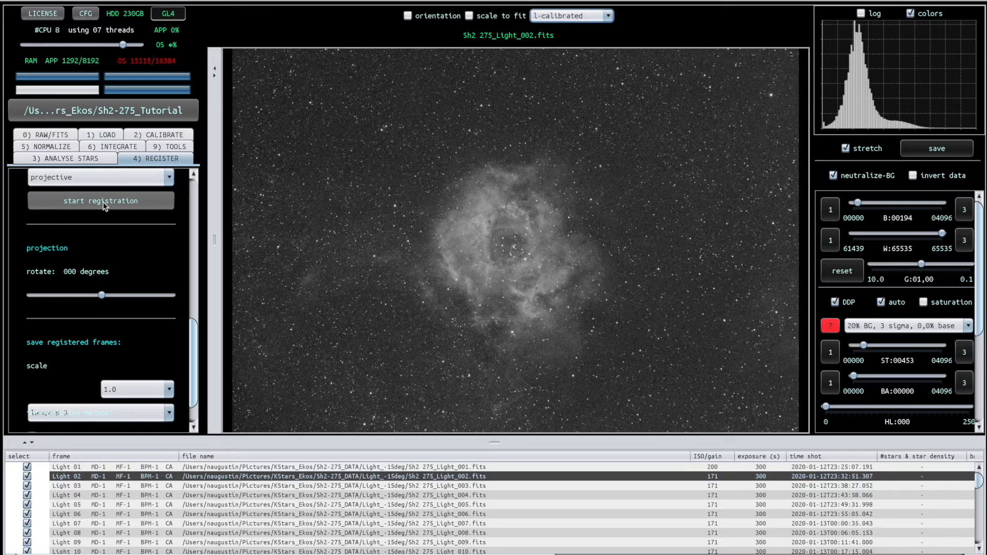
drag(192, 363, 202, 220)
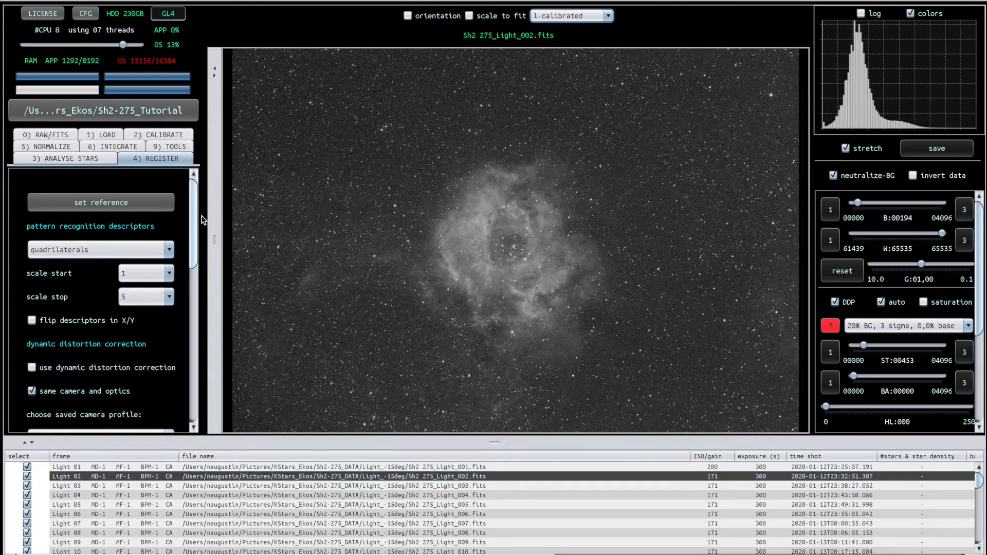
drag(202, 220, 196, 231)
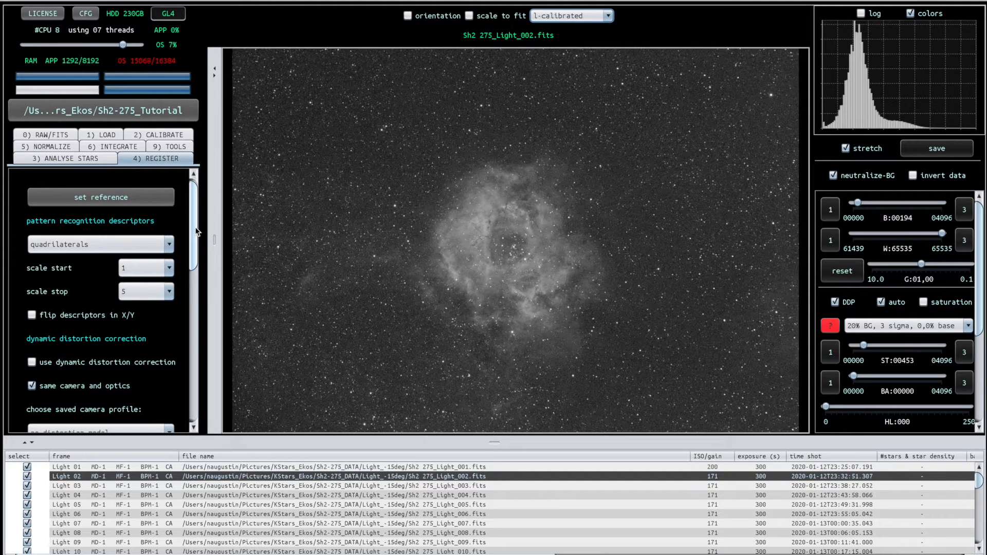
drag(196, 232, 197, 210)
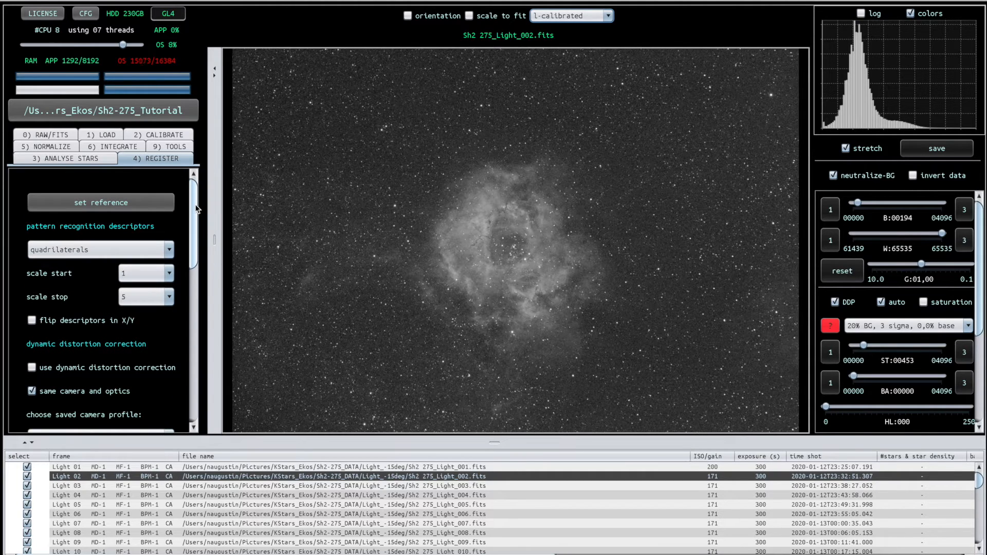
drag(195, 204, 203, 327)
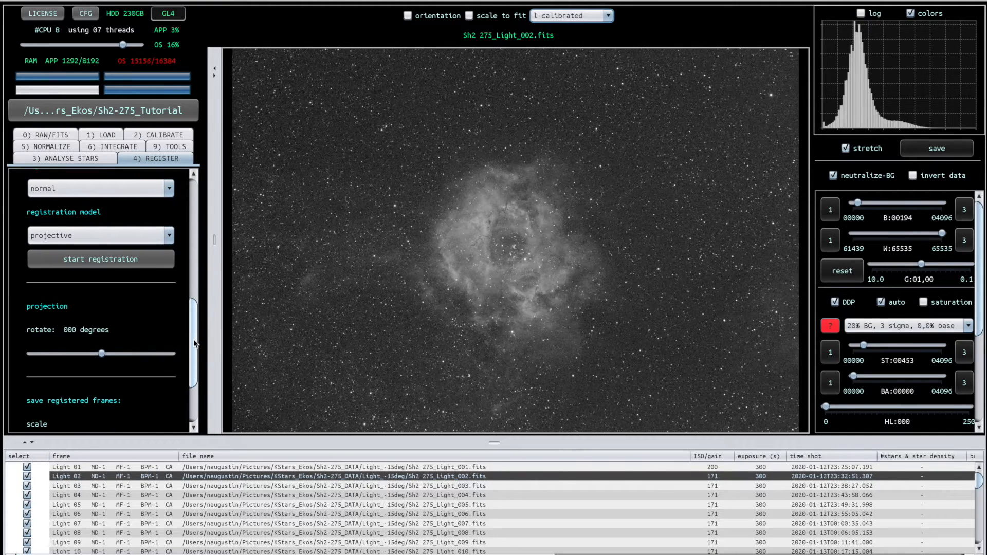
drag(195, 366, 193, 229)
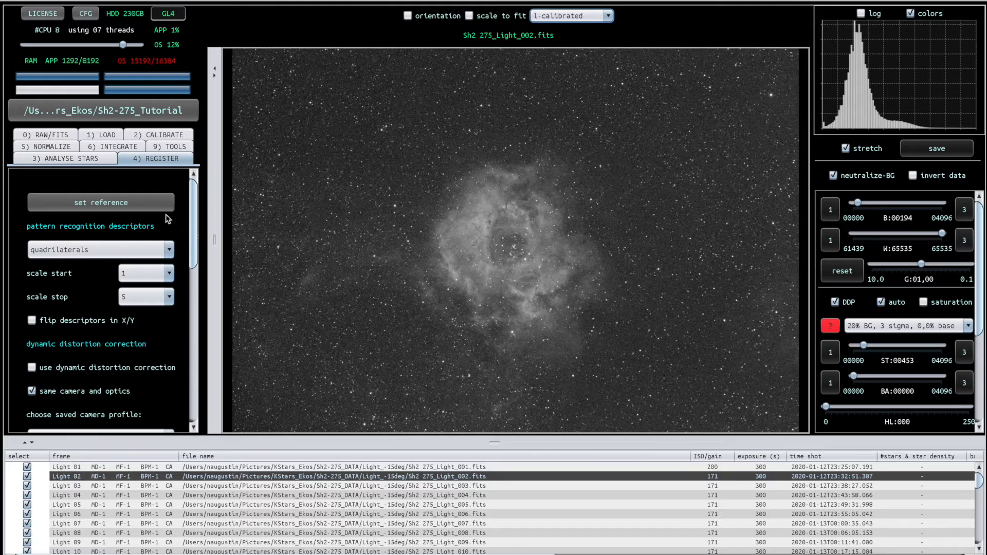
click(57, 159)
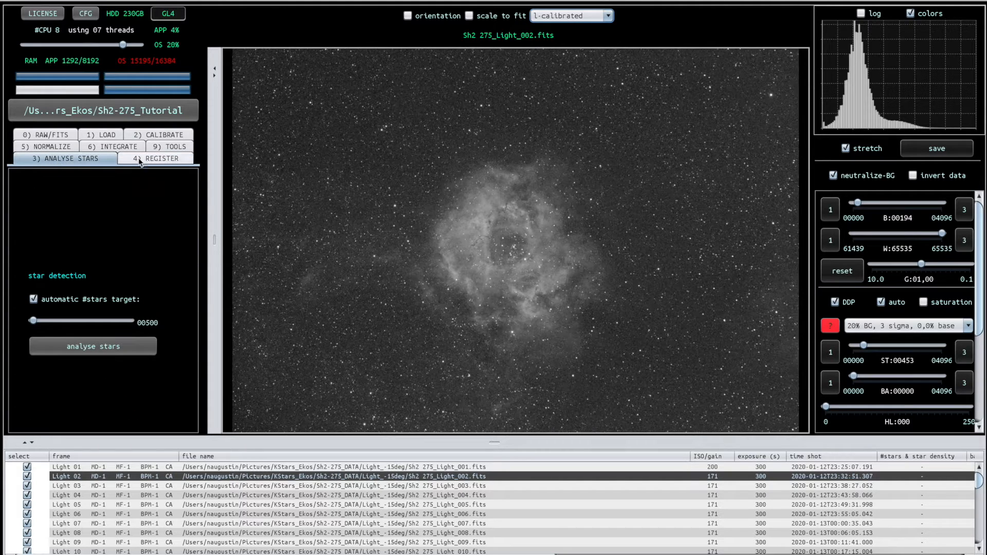
click(155, 159)
drag(194, 216, 193, 337)
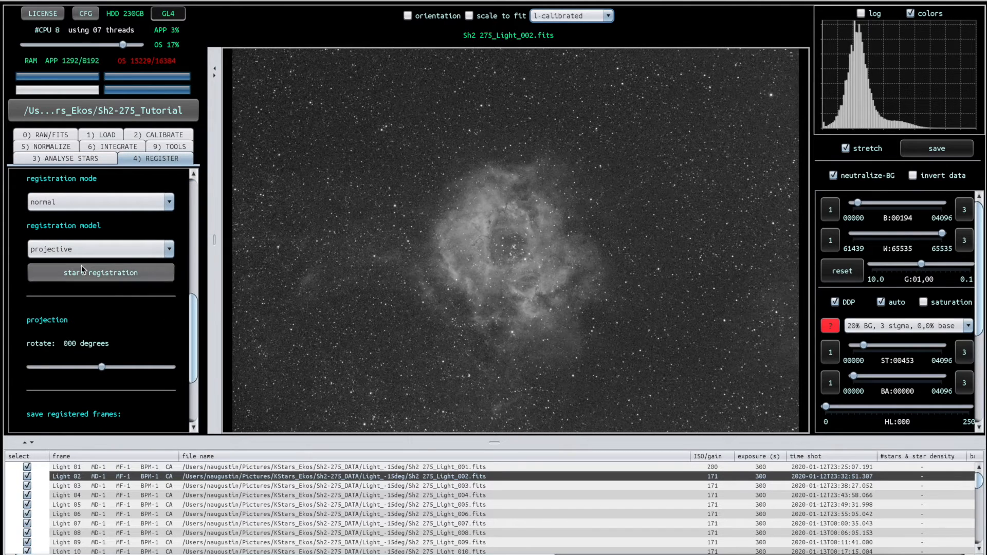
Turn off background neutralization in the normalization settings for the light frames
click(54, 145)
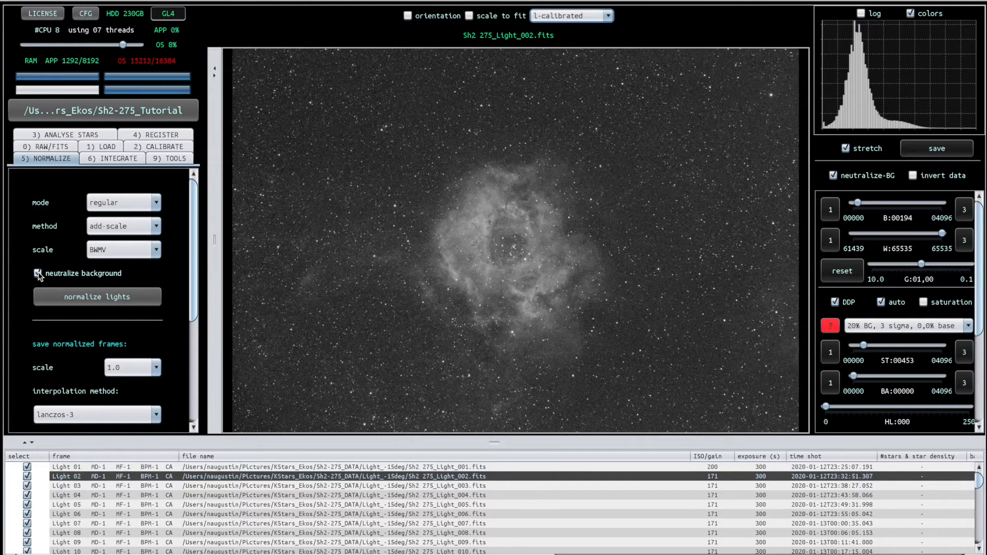
mouse_move(38, 272)
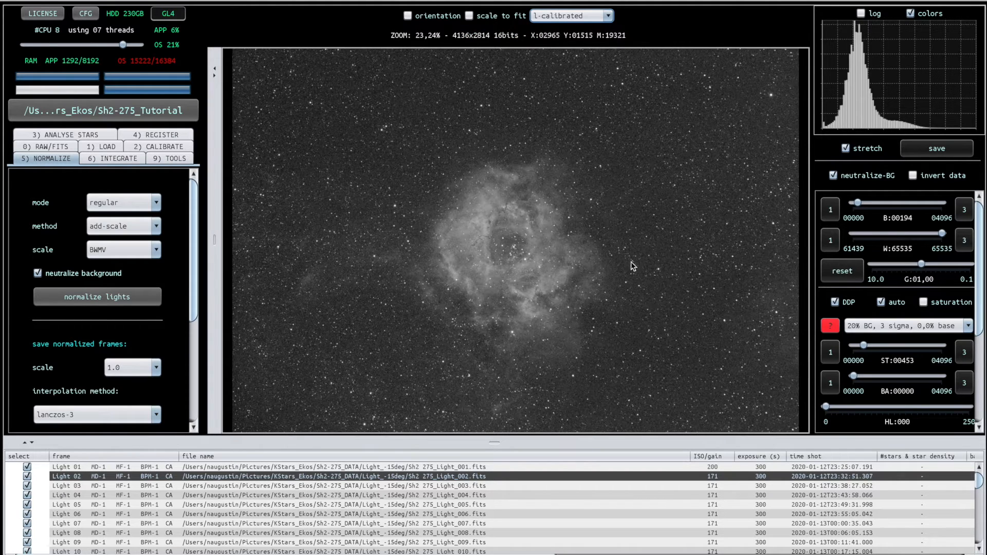
click(38, 273)
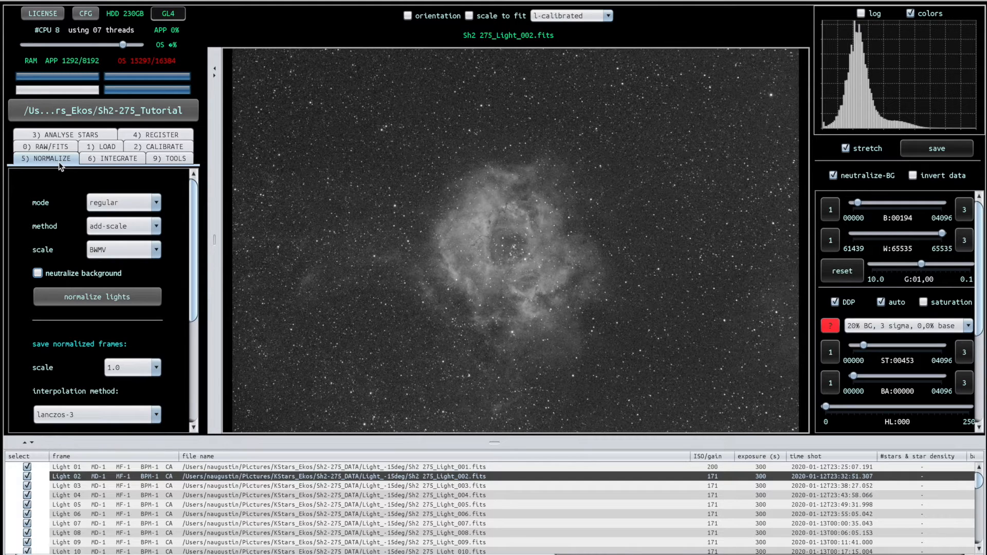
Run the star analysis on the light frames with the automatic star target
click(65, 136)
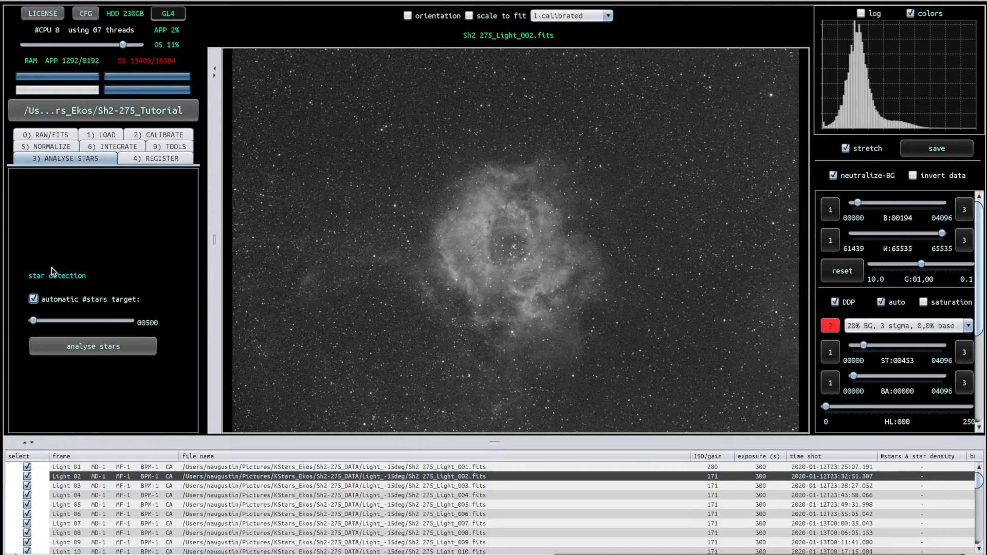
click(100, 340)
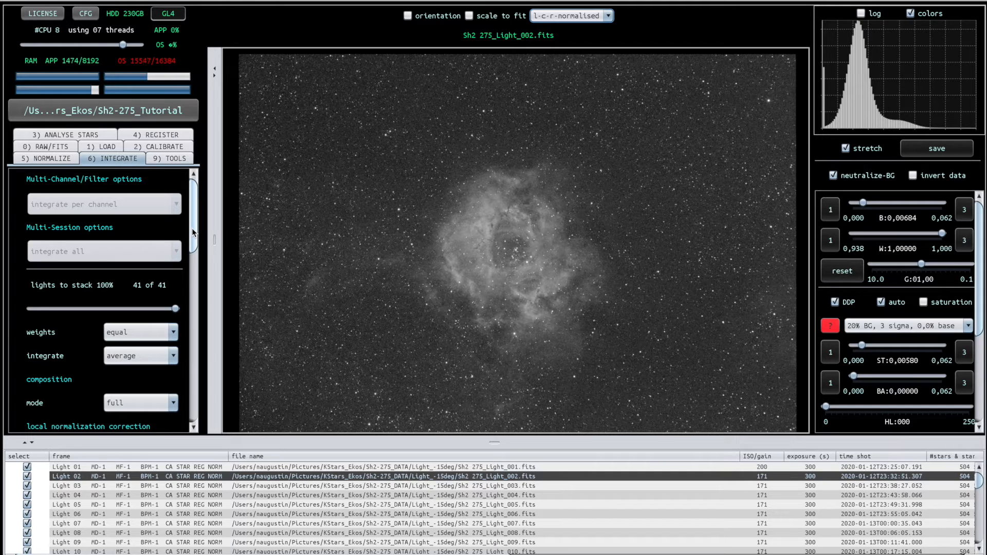
Review the integration settings and set the stacking weights to quality
drag(193, 232, 194, 271)
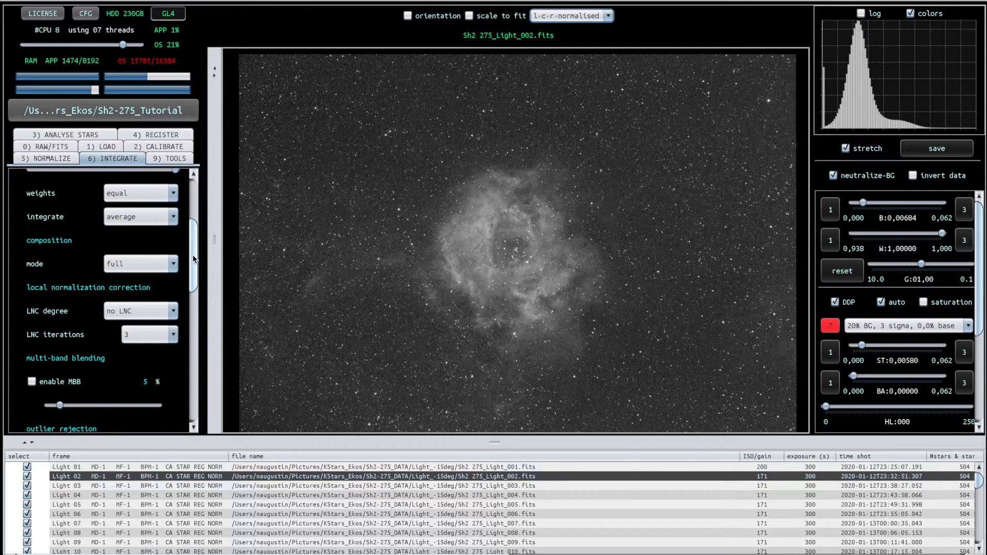
drag(192, 254, 192, 252)
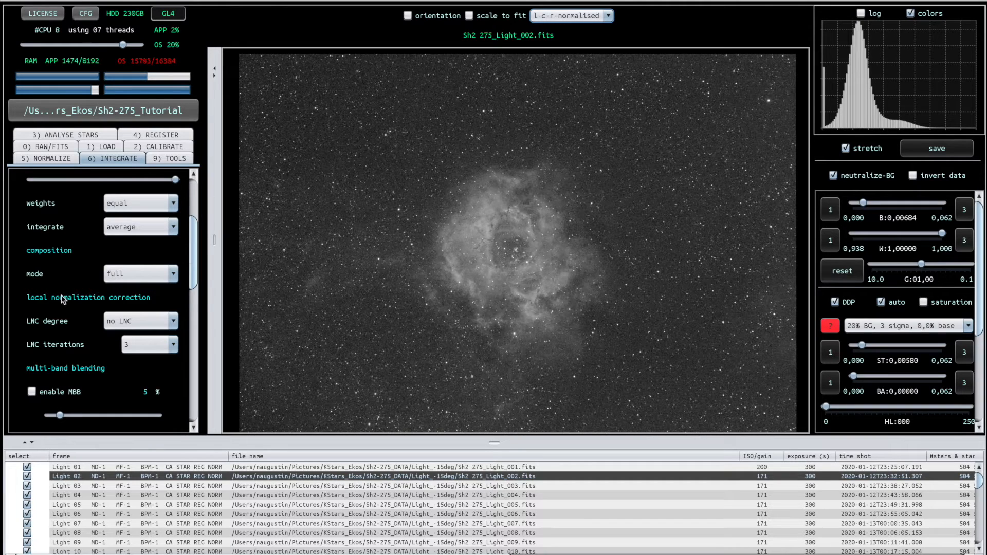
drag(192, 271, 192, 276)
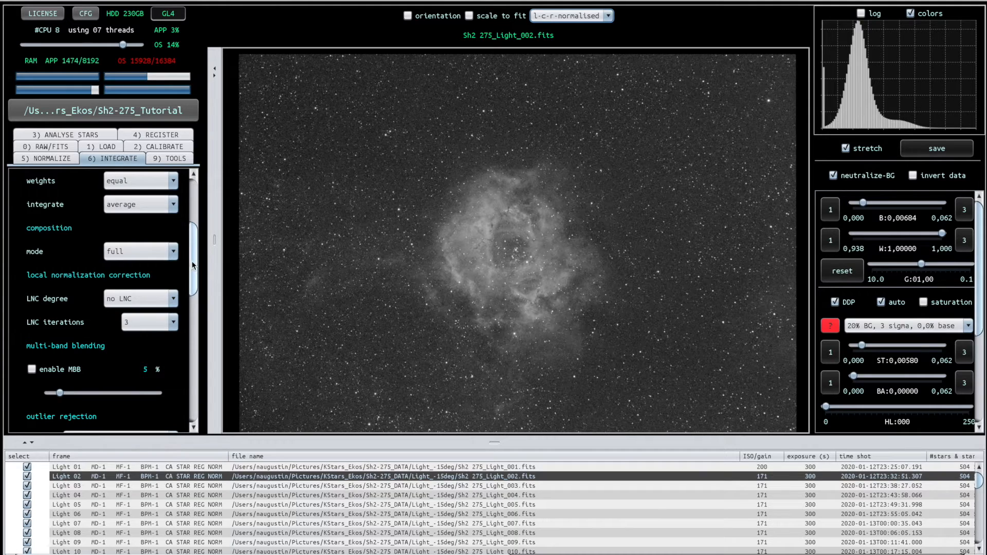
mouse_move(193, 257)
mouse_down()
mouse_move(194, 378)
mouse_move(202, 248)
mouse_up()
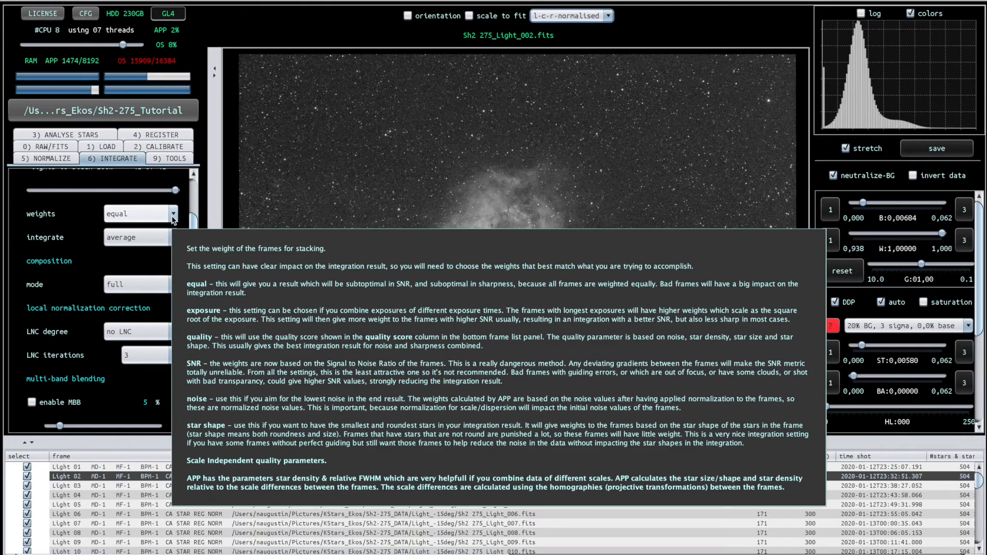
click(173, 217)
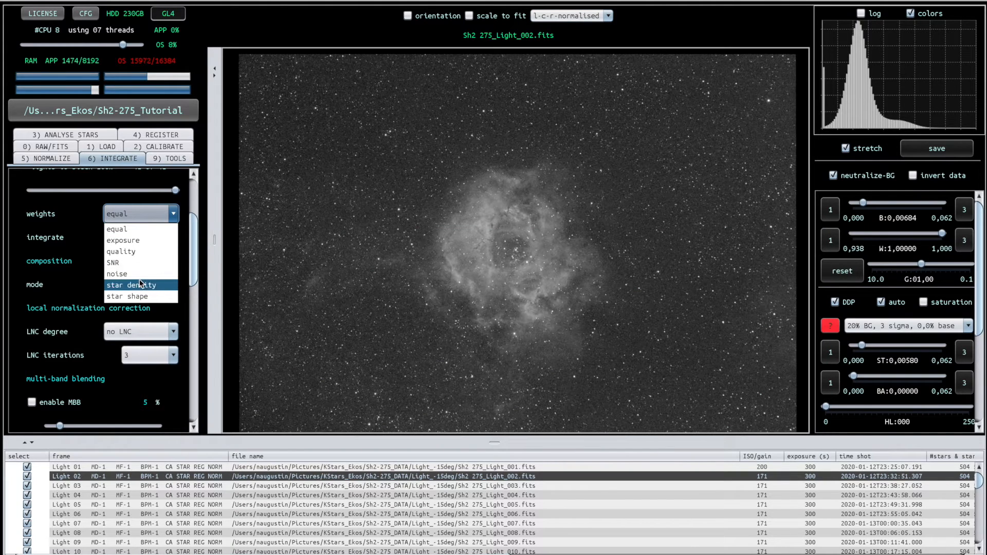
click(140, 252)
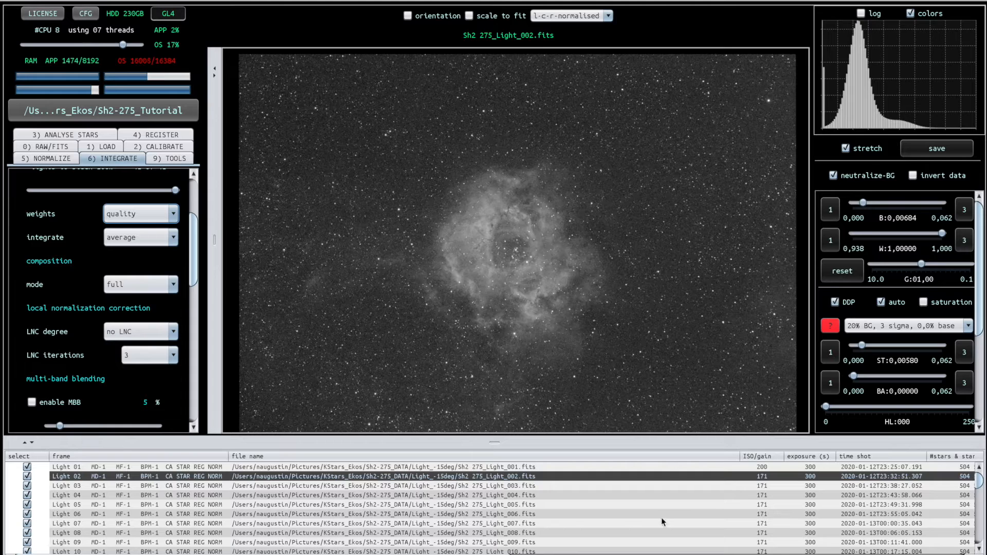
Compare the quality scores and star measurements of the light frames in the frame list
scroll(622, 519, right, 10)
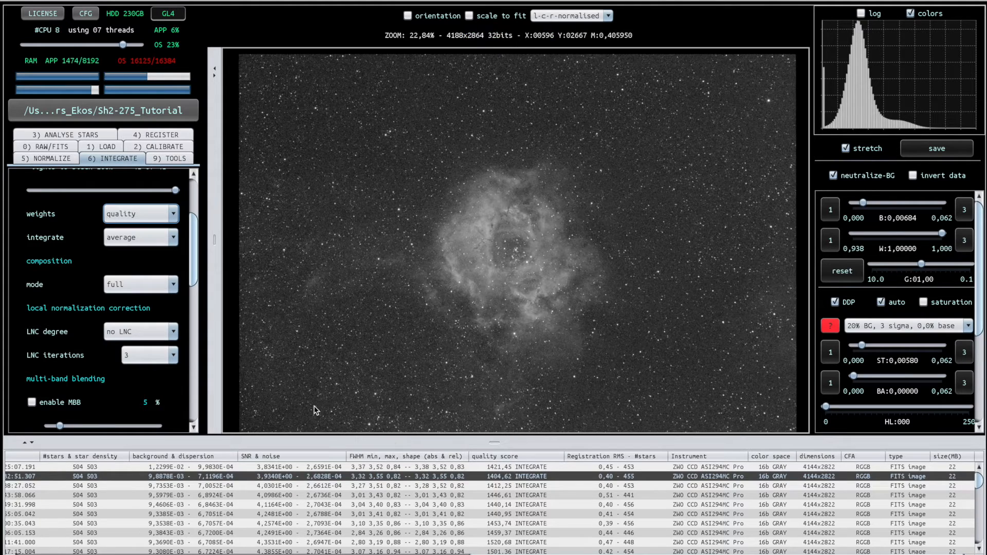
scroll(308, 511, left, 3)
scroll(307, 511, down, 1)
scroll(307, 510, left, 5)
scroll(307, 510, down, 3)
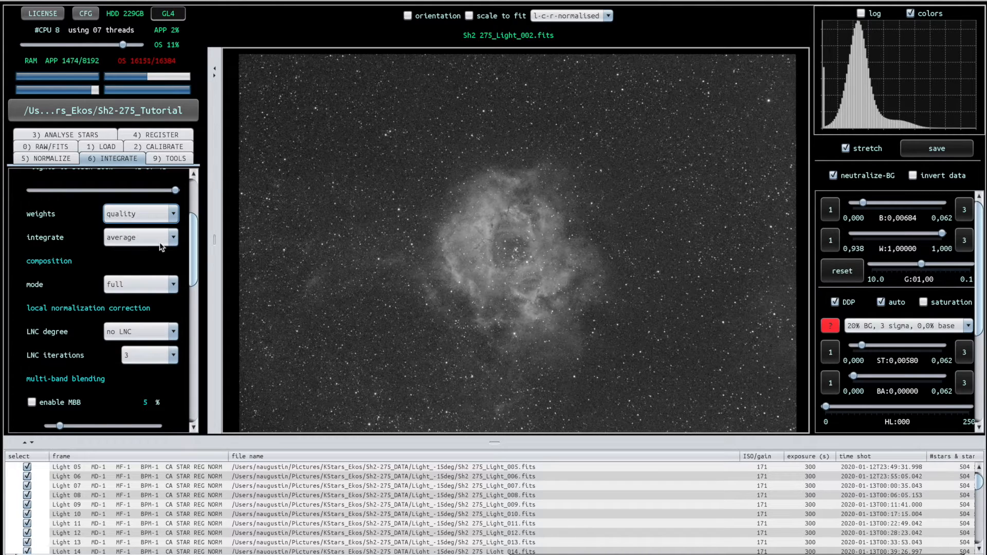
Review the integration method, composition mode, local normalization correction and multi-band blending options in the integration settings
click(172, 238)
click(173, 238)
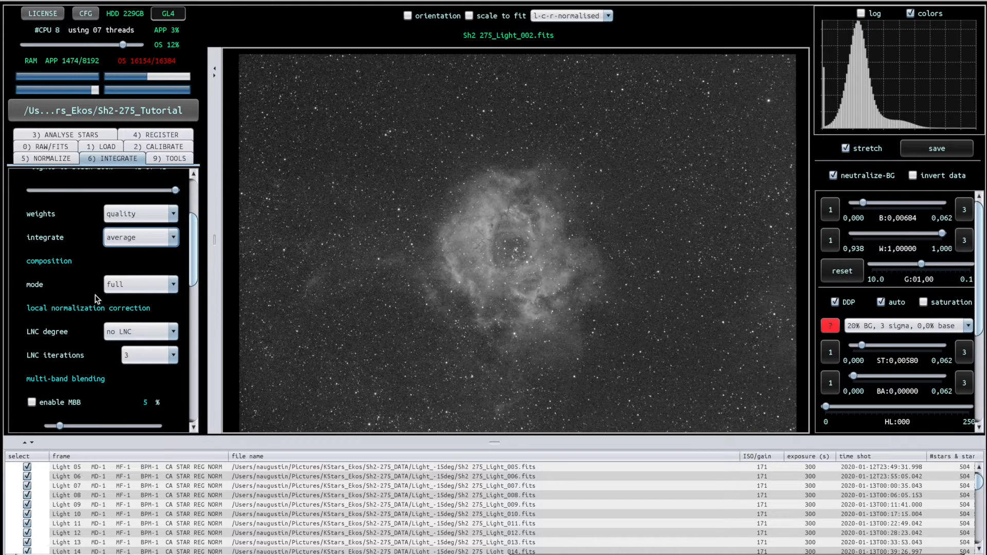
click(174, 288)
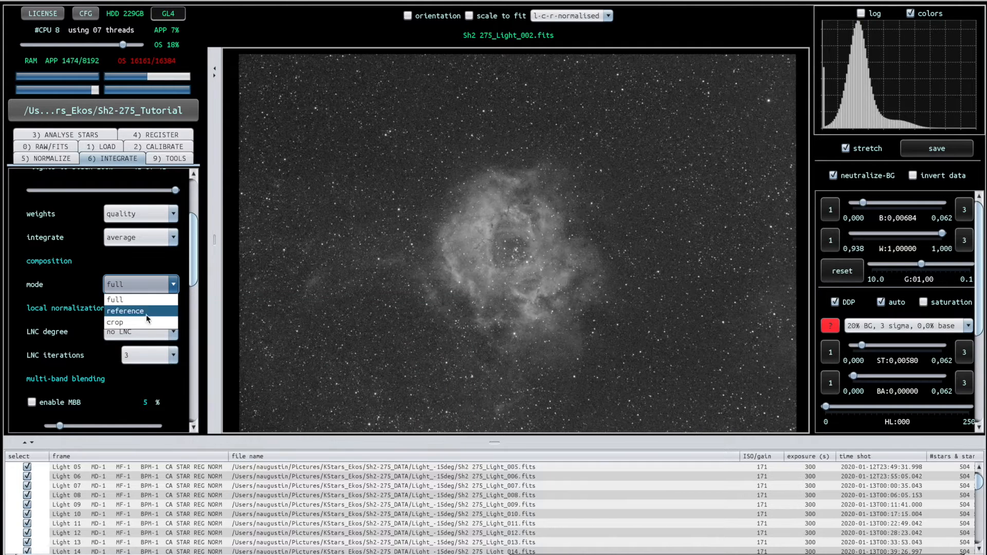
click(78, 282)
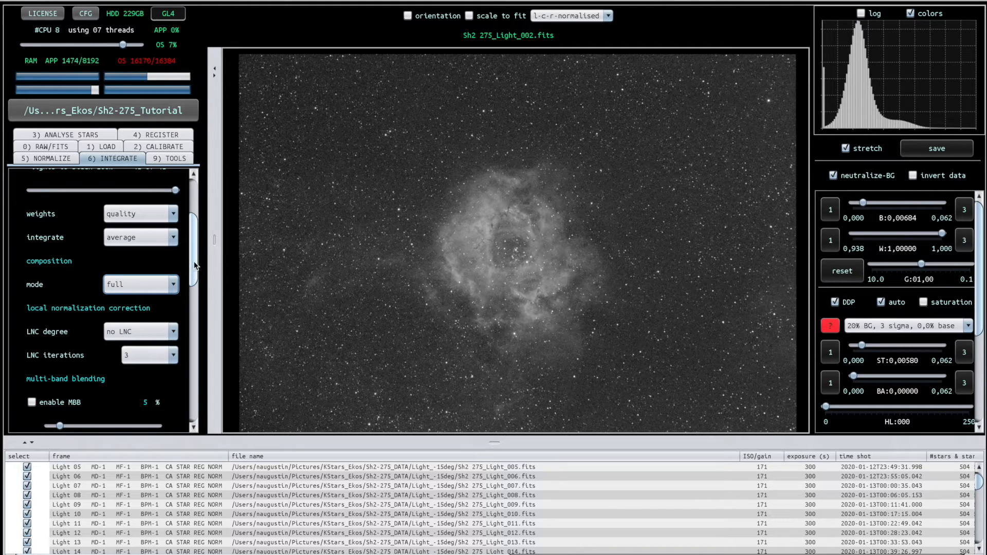
scroll(195, 265, down, 1)
scroll(196, 265, down, 2)
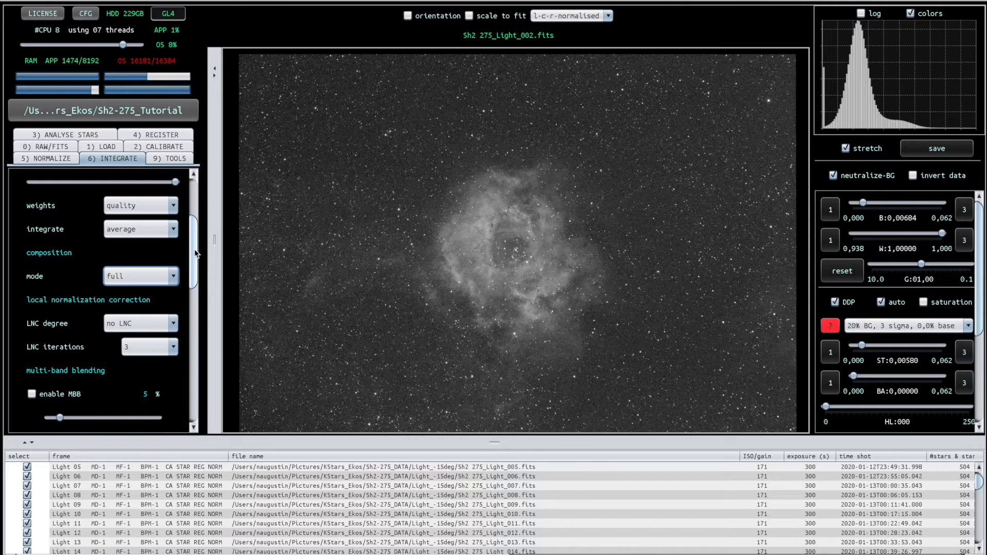
scroll(195, 260, down, 1)
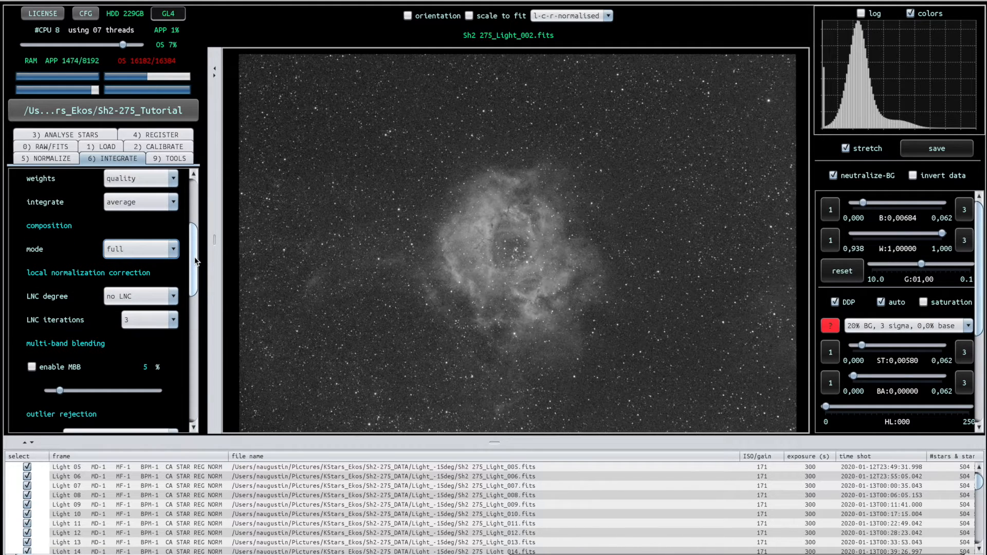
drag(195, 260, 195, 276)
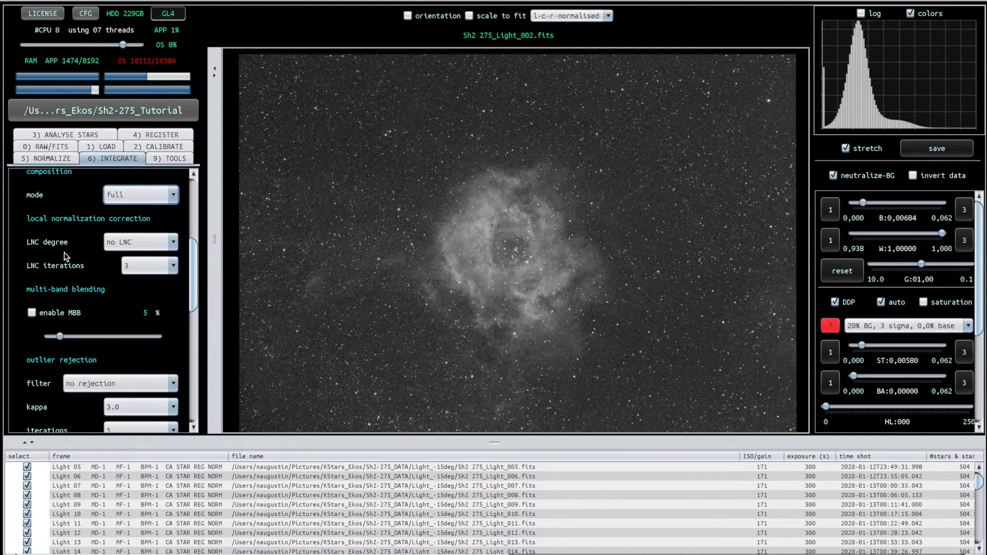
Set the outlier rejection filter for the integration to sigma clip
drag(193, 266, 196, 312)
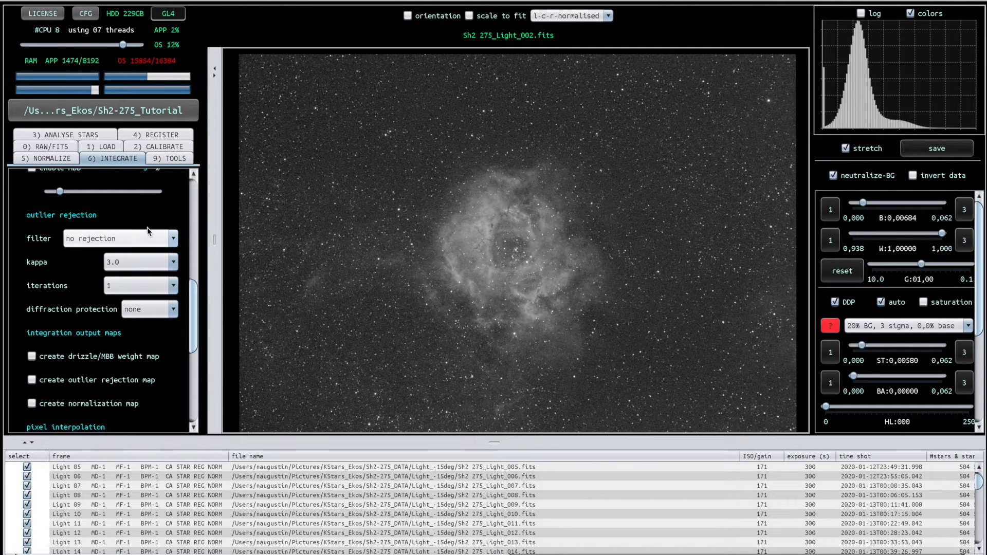
click(174, 239)
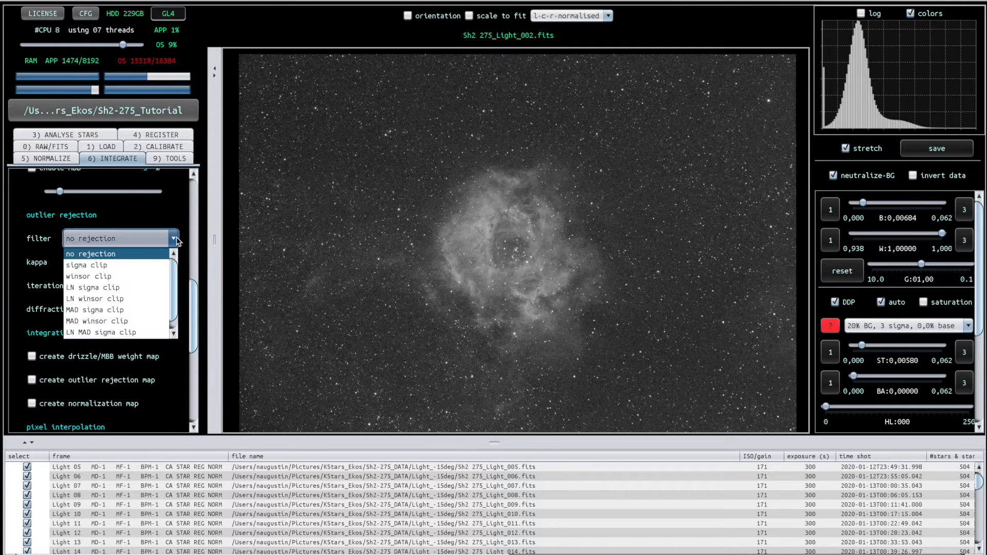
click(74, 268)
mouse_move(92, 238)
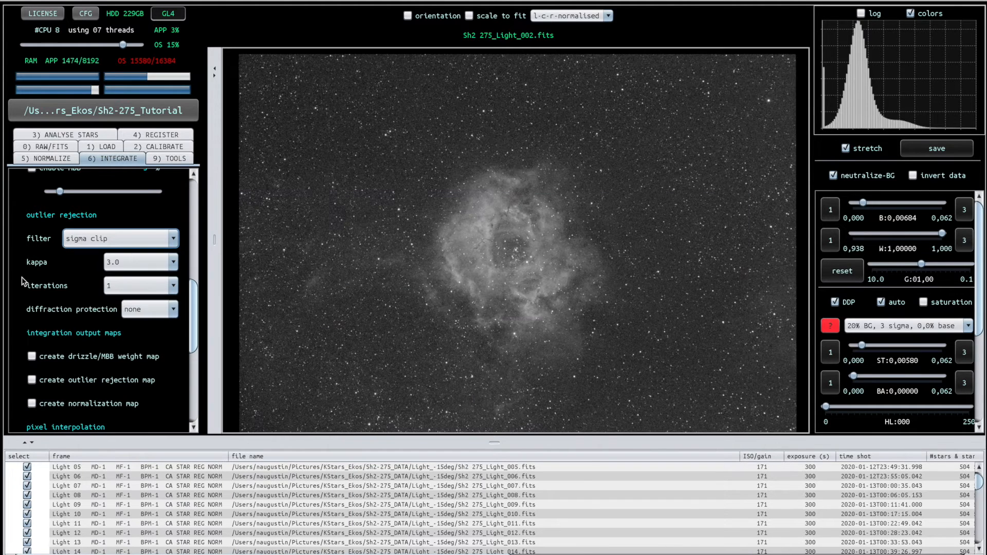
click(77, 240)
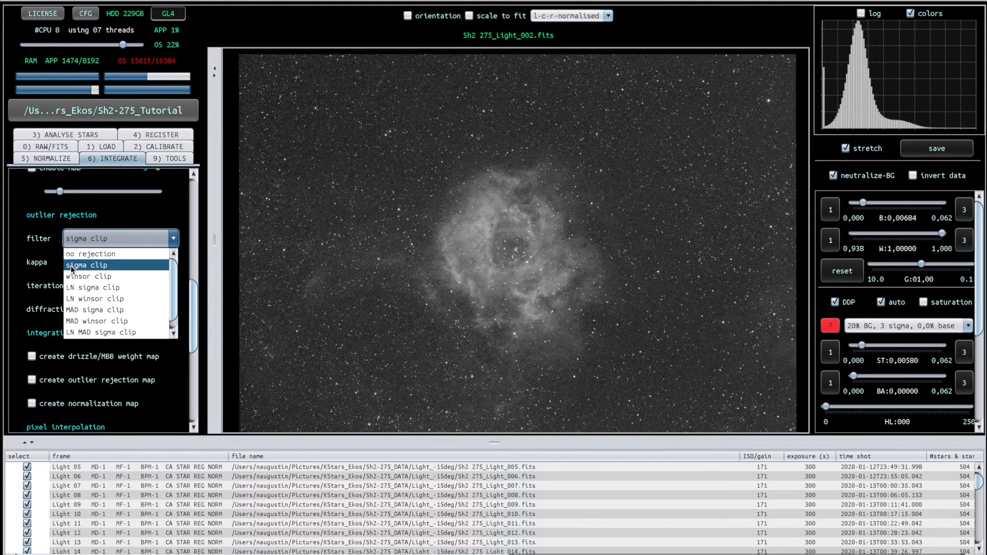
click(19, 279)
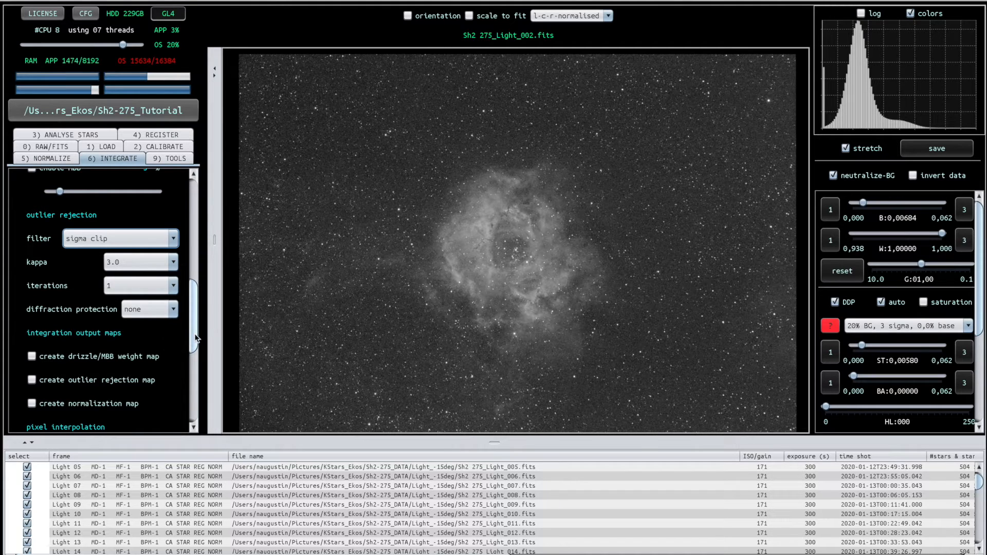
Integrate the light frames with the lanczos-3 interpolation filter, no drizzle and a scale of 1.0
drag(195, 338, 198, 348)
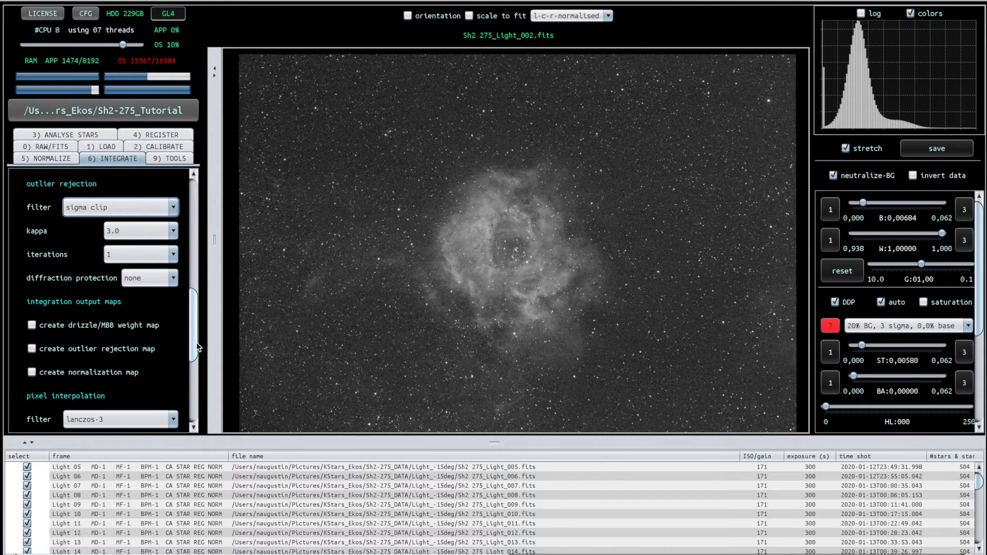
mouse_move(198, 348)
mouse_down()
mouse_move(190, 338)
mouse_move(192, 354)
mouse_up()
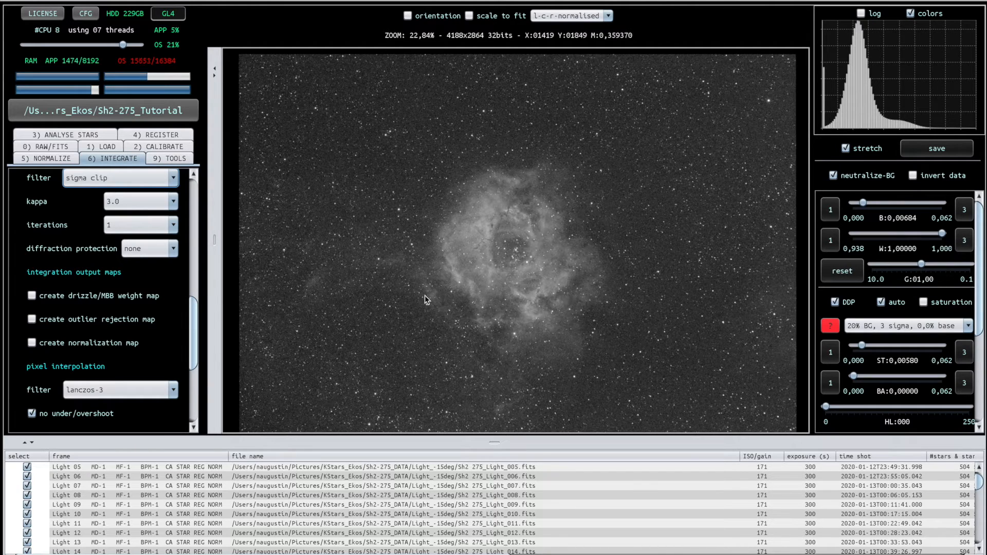
drag(196, 337, 190, 400)
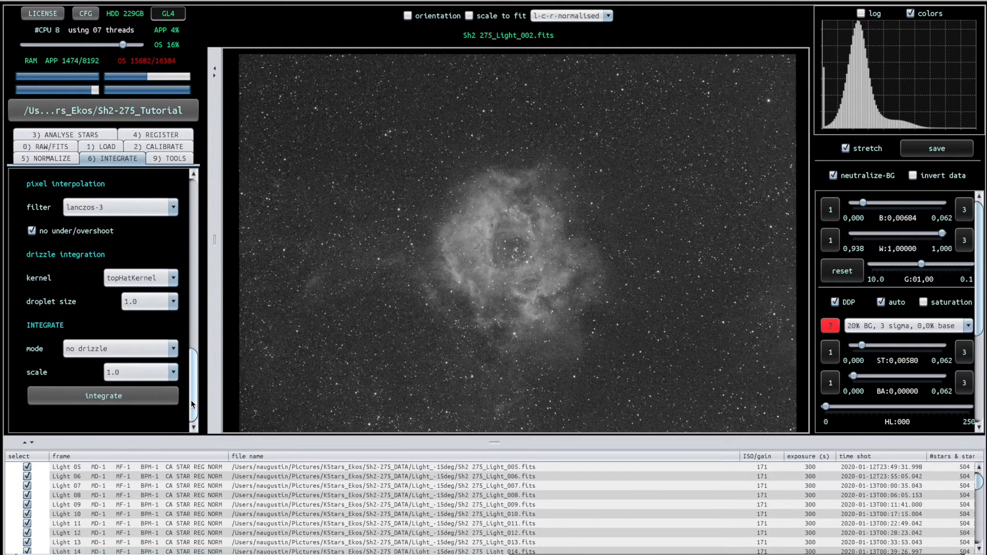
click(73, 351)
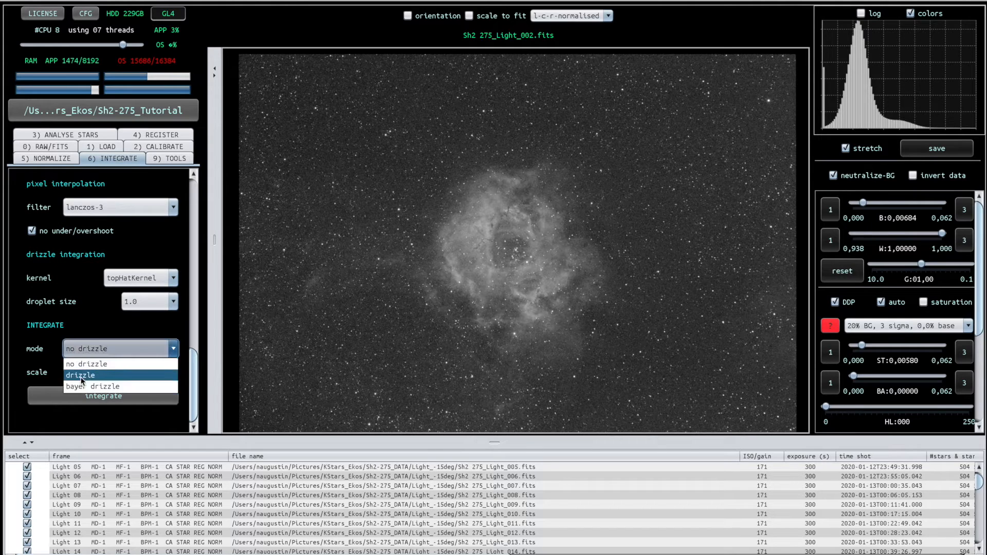
click(91, 325)
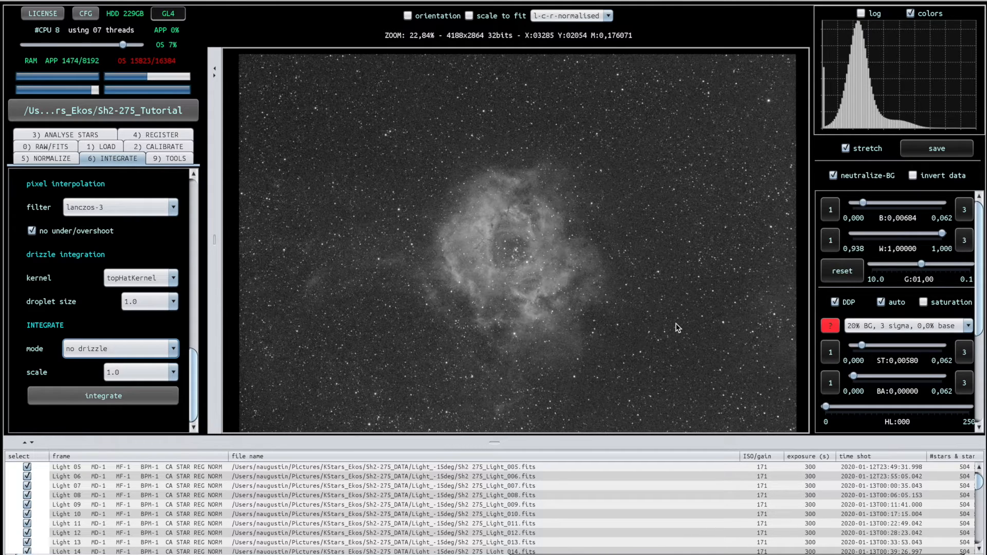
mouse_move(193, 401)
mouse_down()
mouse_move(202, 222)
mouse_move(191, 286)
mouse_move(194, 398)
mouse_up()
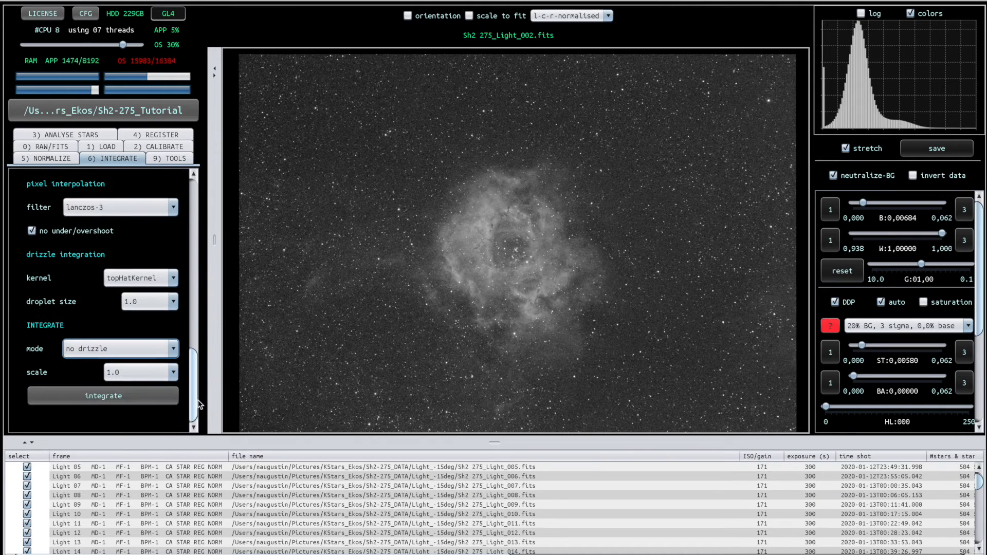
click(72, 395)
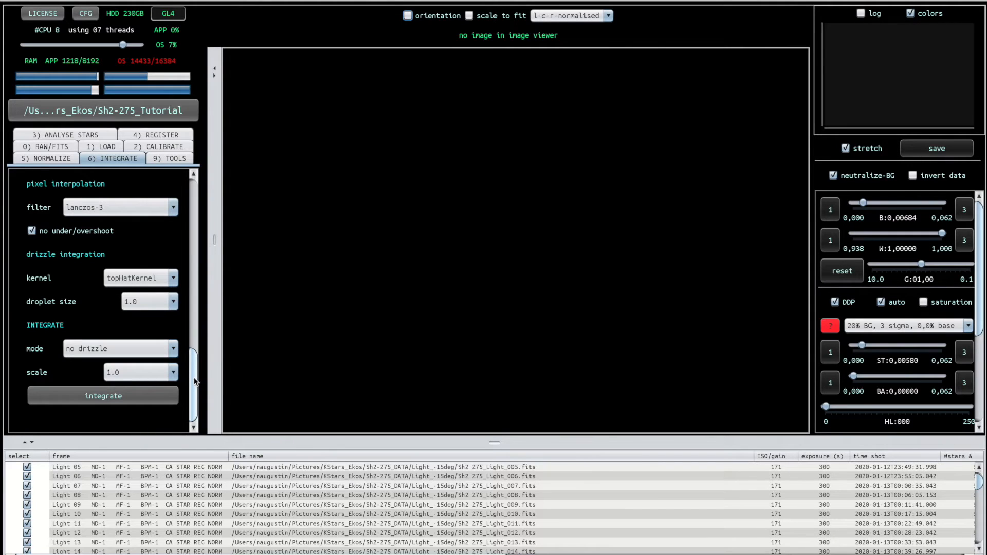
Display the integrated result from the end of the frame list in the image viewer
scroll(183, 503, down, 10)
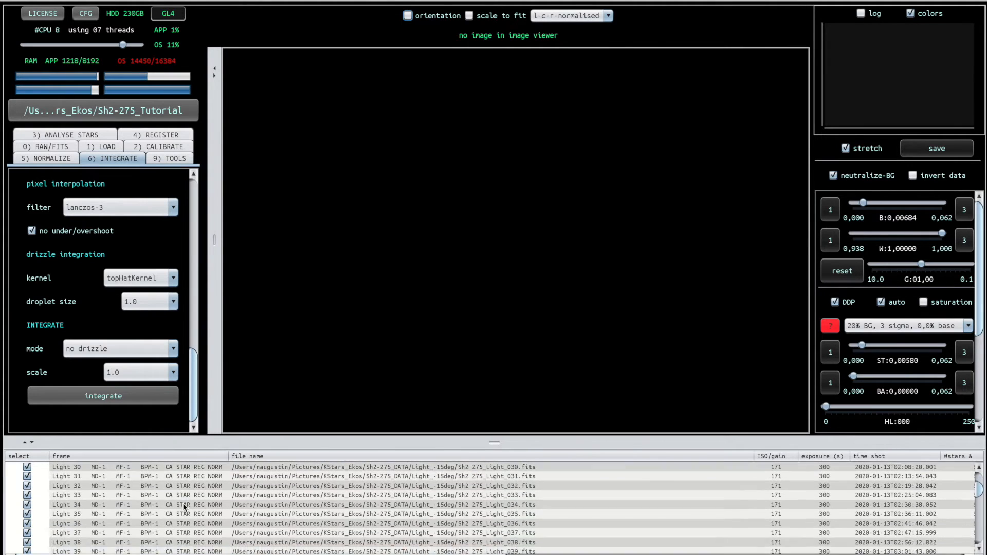
scroll(183, 502, down, 15)
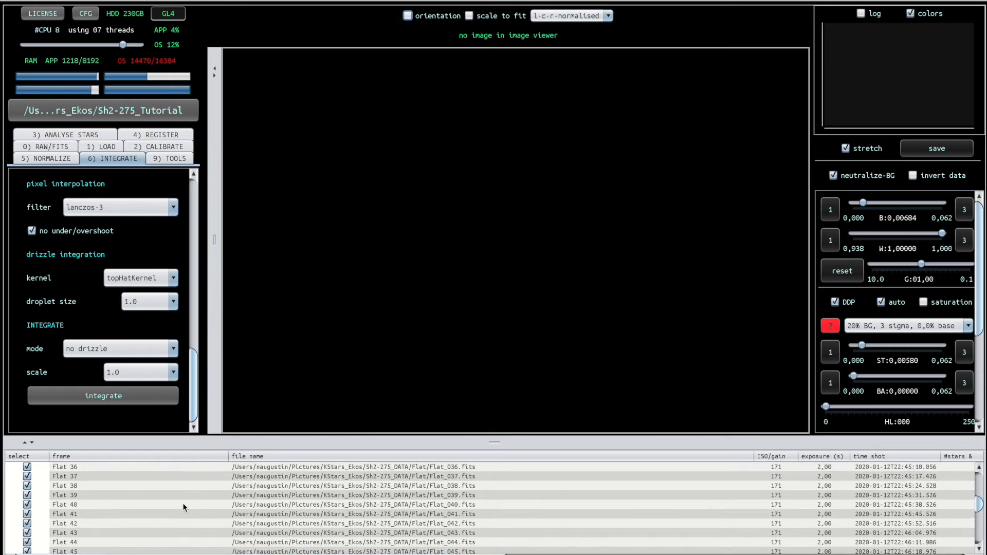
scroll(183, 503, down, 6)
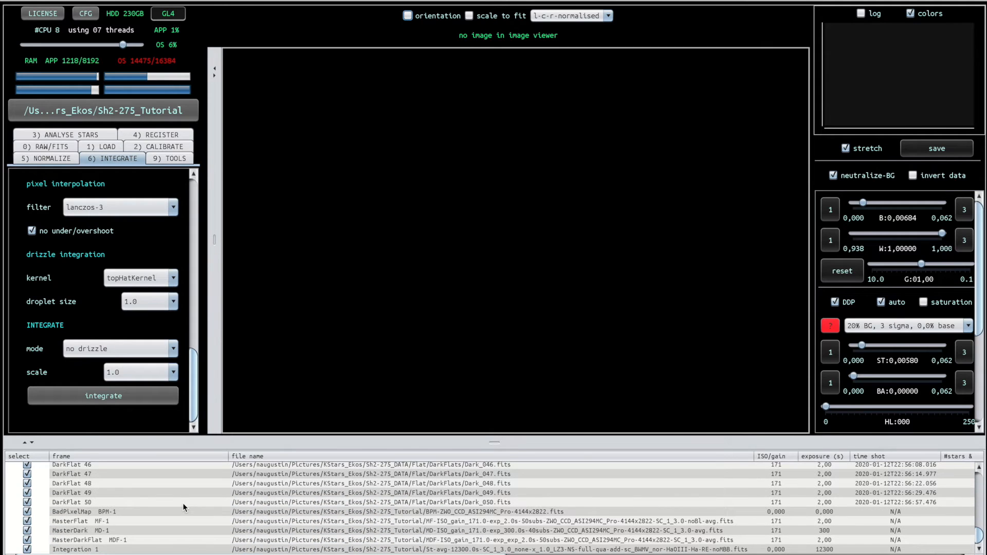
double_click(75, 551)
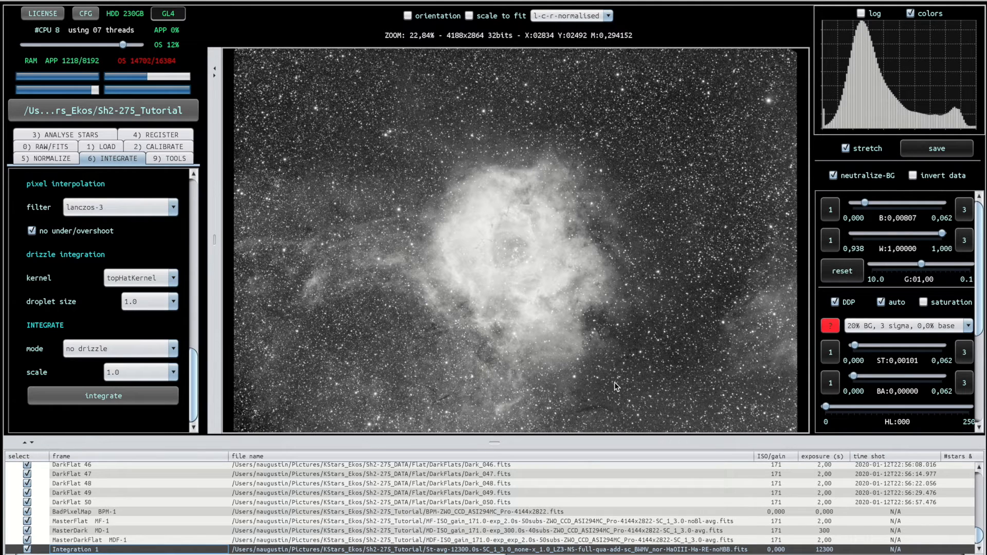
Switch the image viewer to linear(l) mode and display the single light frame Sh2 275_Light_002.fits for comparison
scroll(321, 541, up, 10)
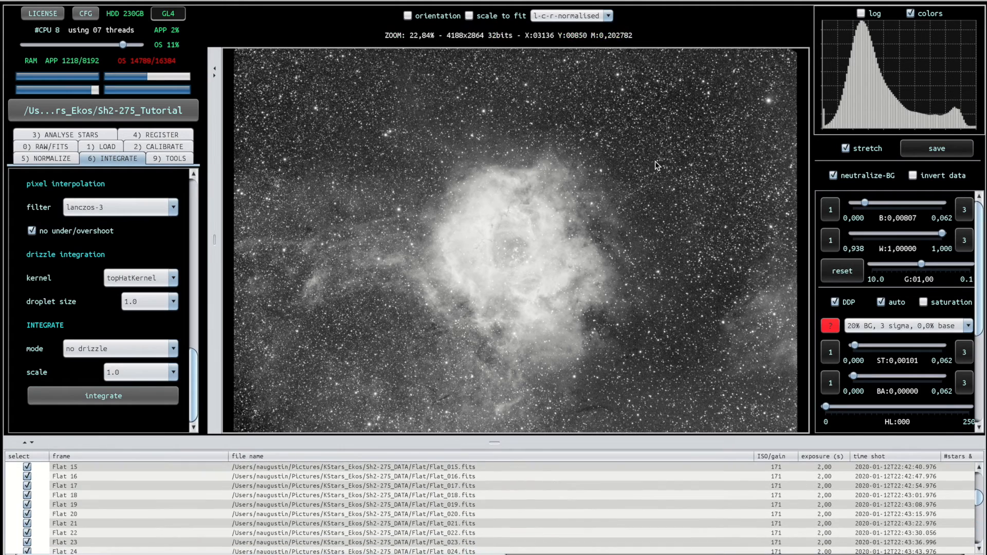
click(569, 16)
click(571, 38)
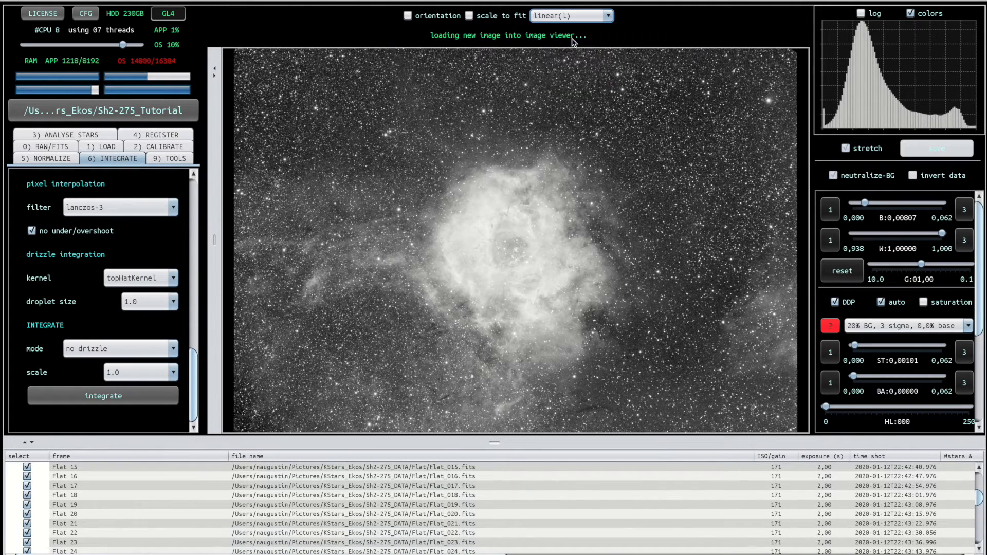
scroll(258, 478, up, 3)
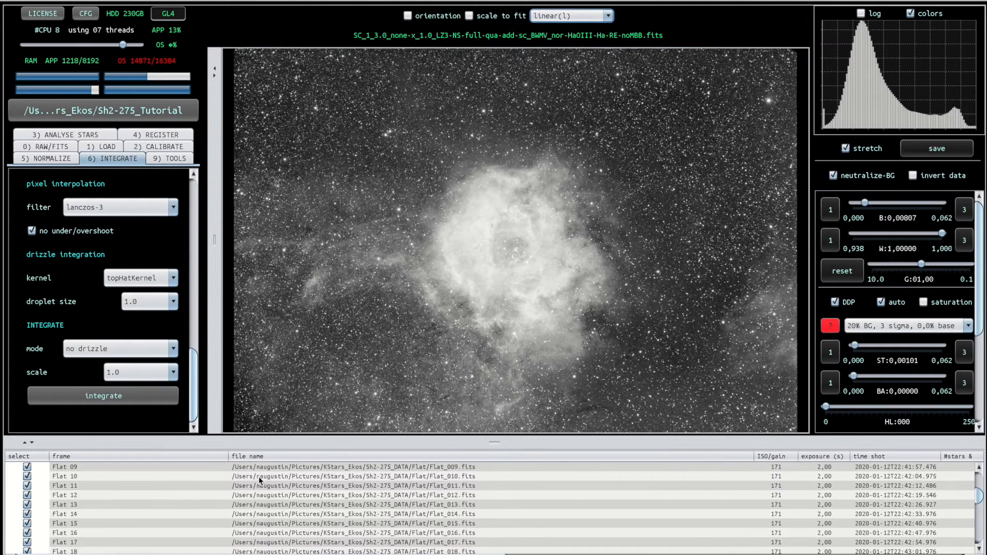
scroll(258, 476, up, 10)
click(239, 476)
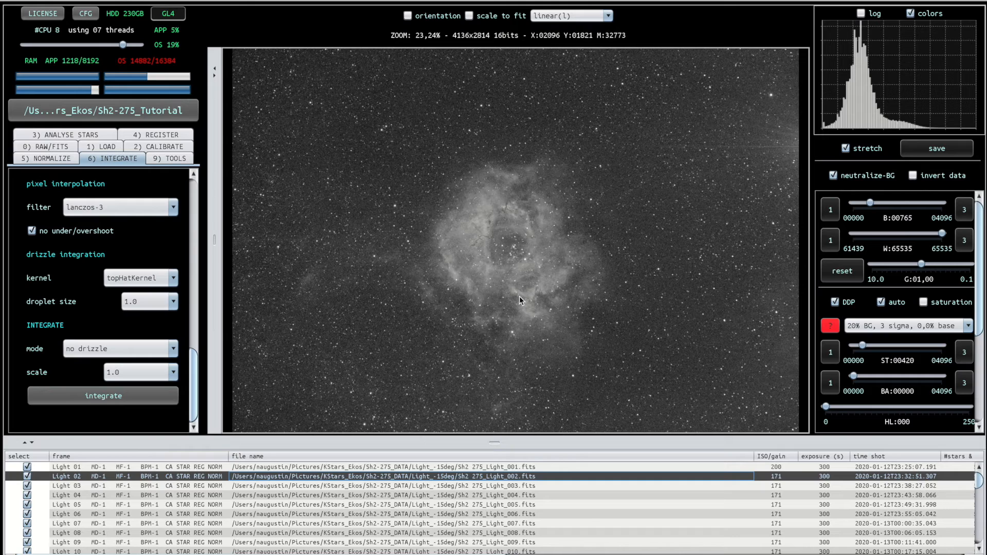
Enable scale to fit in the image viewer and load the integrated result again
scroll(394, 243, down, 5)
scroll(395, 242, up, 5)
click(468, 16)
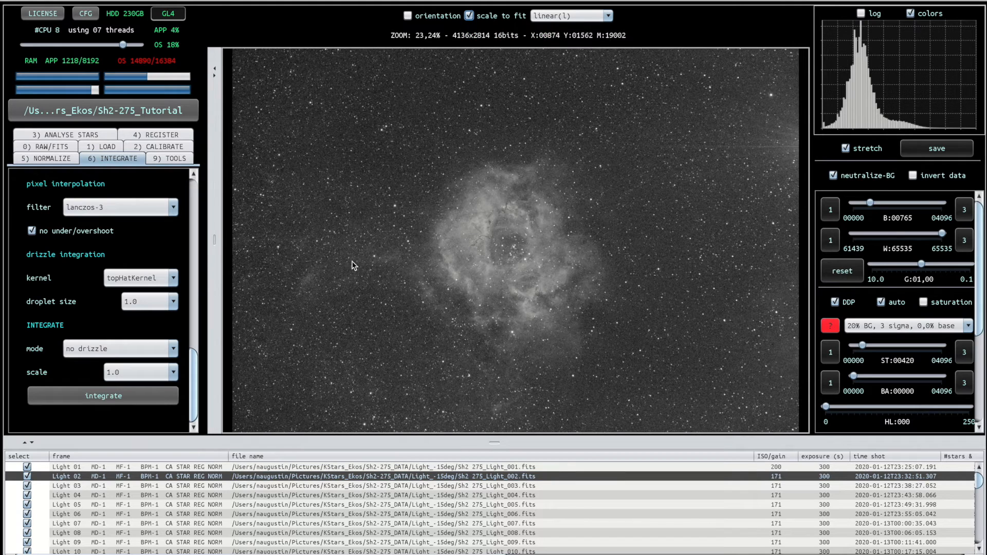
scroll(247, 532, down, 10)
scroll(247, 532, down, 15)
click(145, 552)
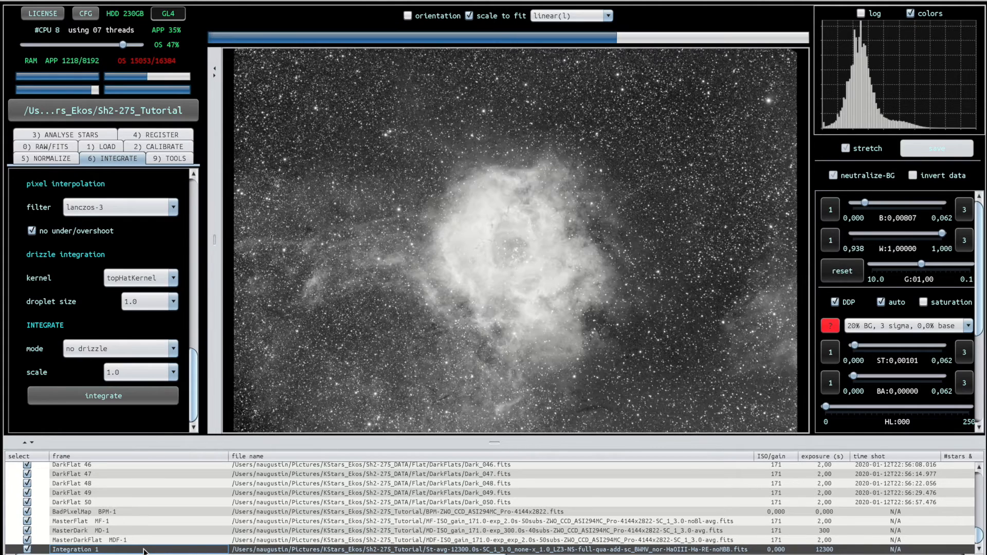
Set the stretch preset of the integrated image to 15% BG, 3 sigma, 2,5% base, after trying 15% BG, 3 sigma, 0,0% base
click(968, 325)
scroll(937, 381, up, 2)
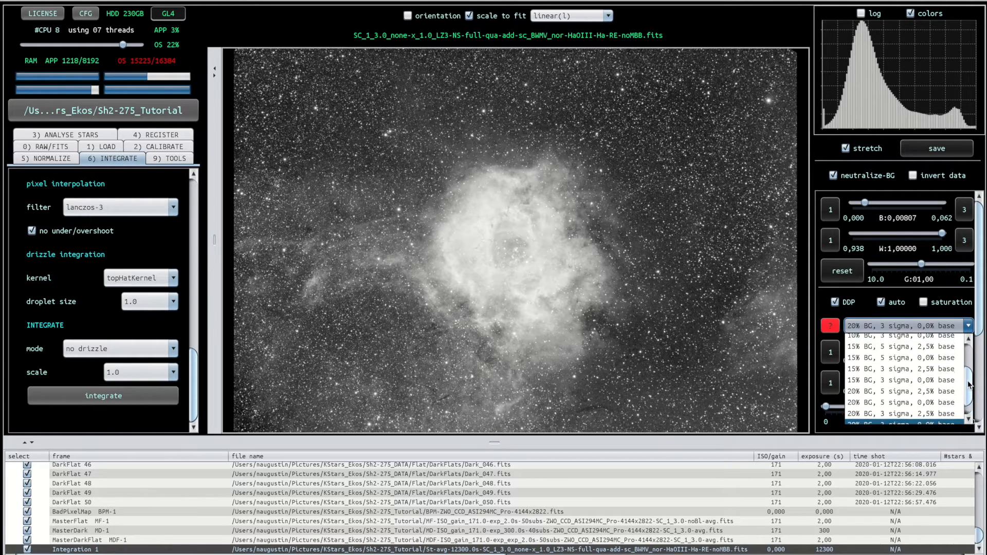
click(933, 382)
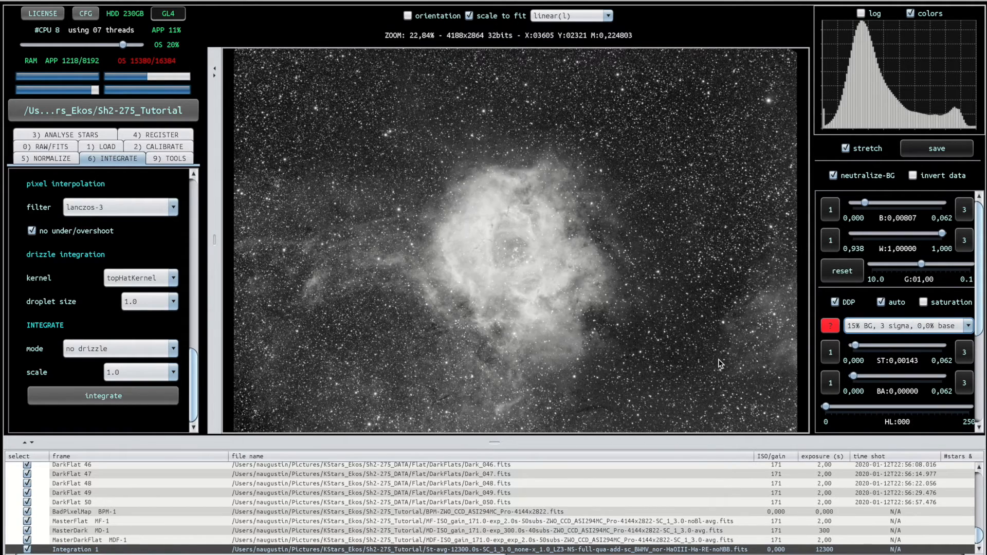
click(905, 326)
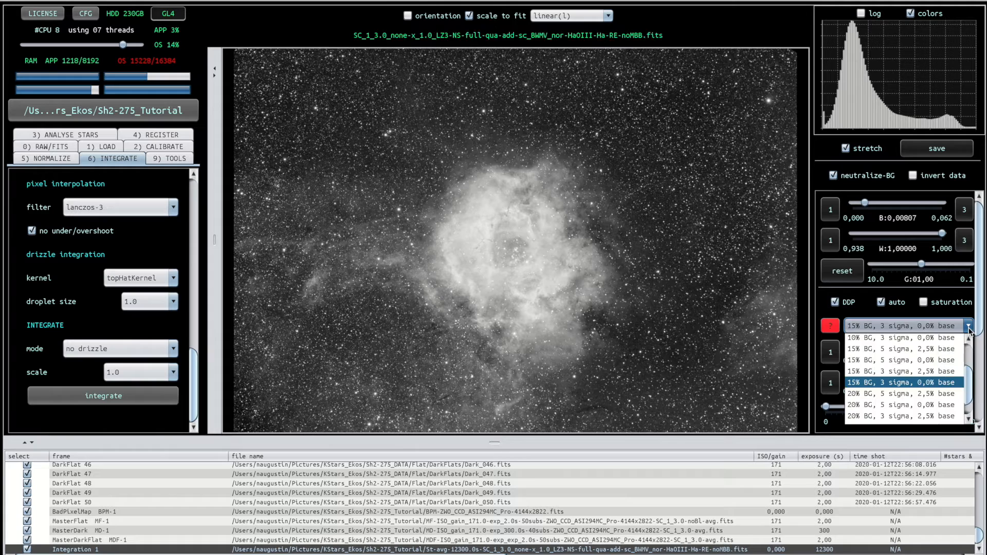
click(905, 365)
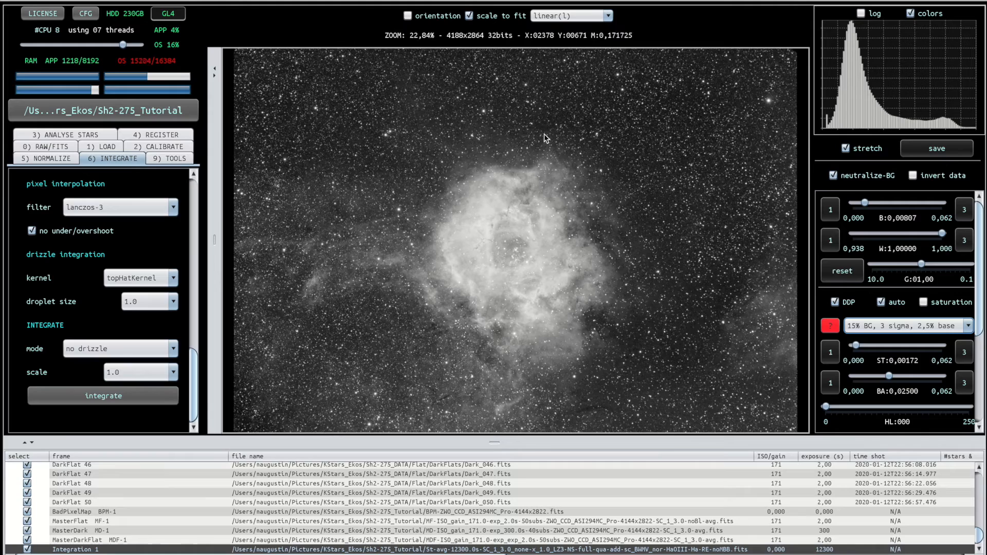
Inspect the stars and background beside the nebula in the integrated image at 100% magnification
scroll(677, 194, up, 3)
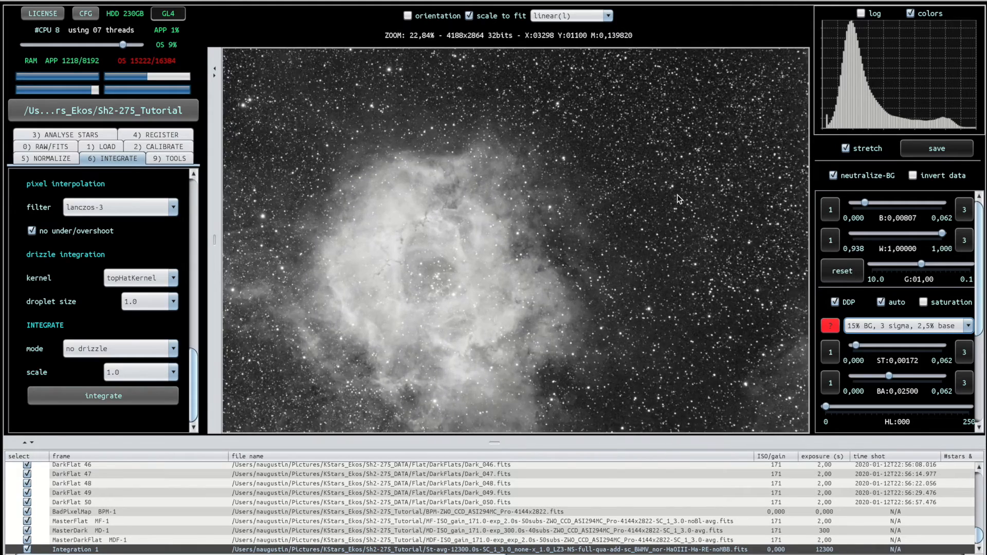
scroll(677, 194, up, 2)
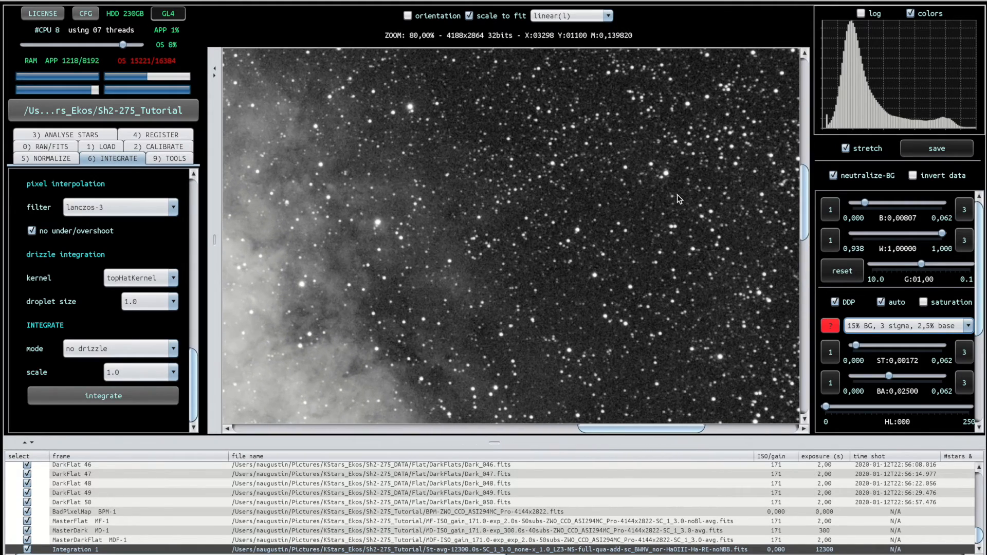
scroll(606, 212, up, 2)
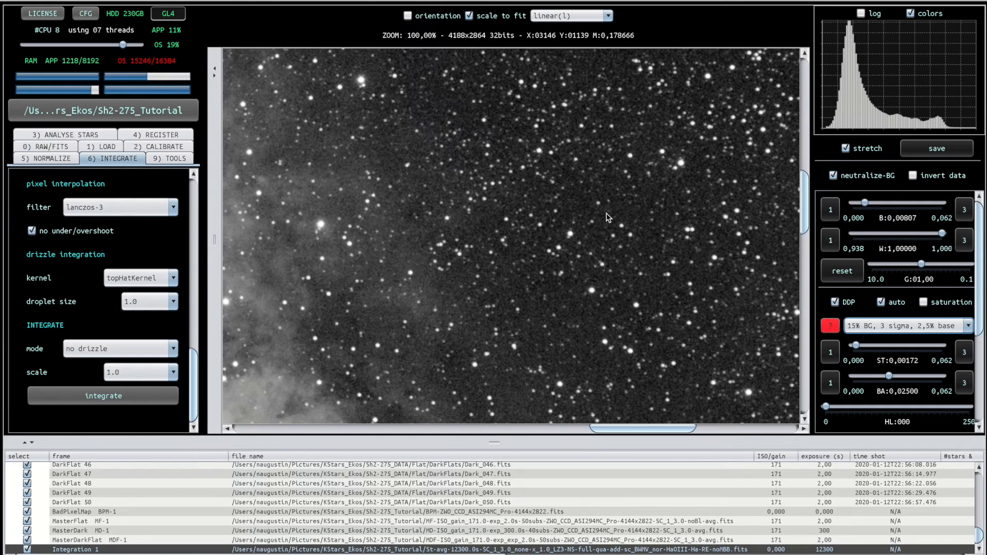
Examine the integrated Ha image at 133% along its edges, corners and the nebula core, and return to the full fitted view
scroll(606, 212, up, 2)
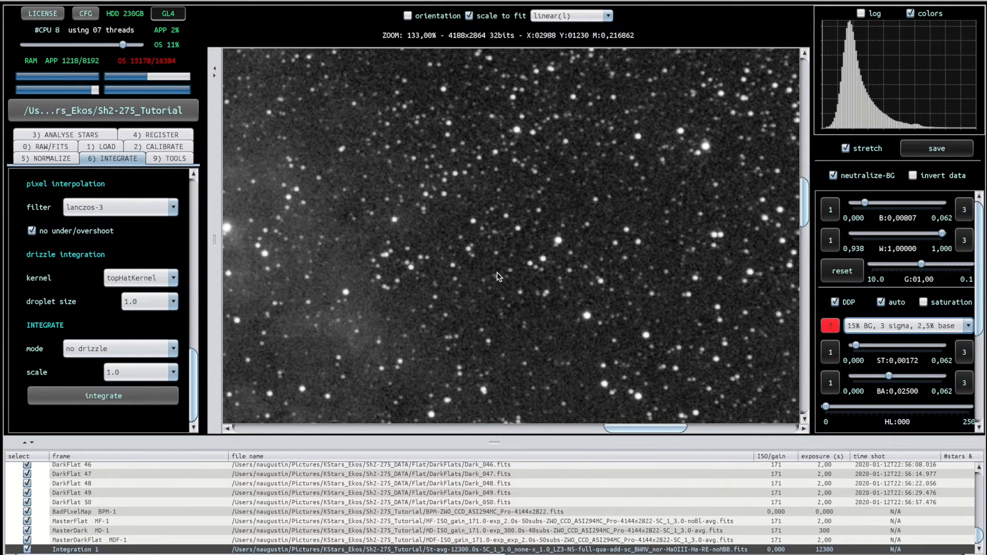
drag(615, 427, 725, 429)
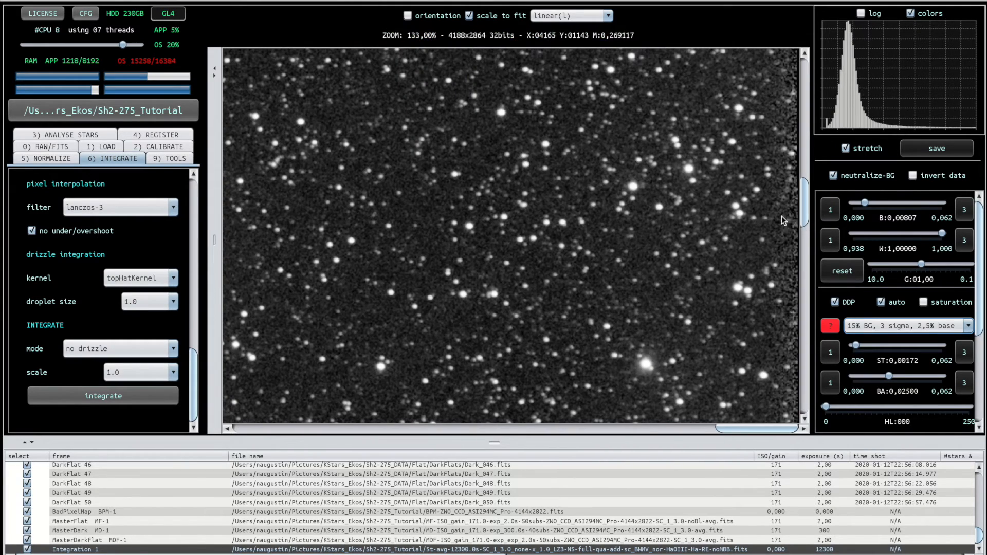
drag(807, 211, 807, 77)
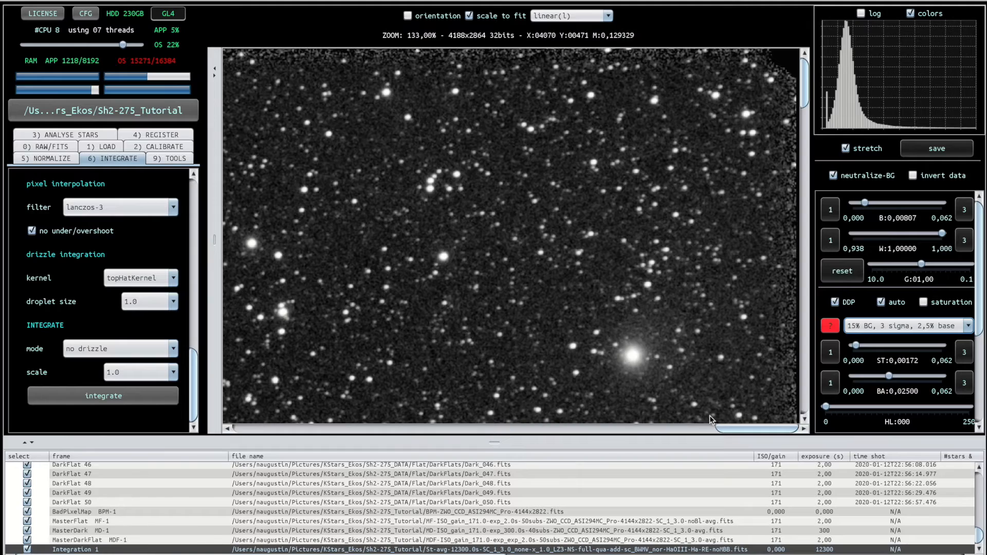
drag(729, 427, 156, 411)
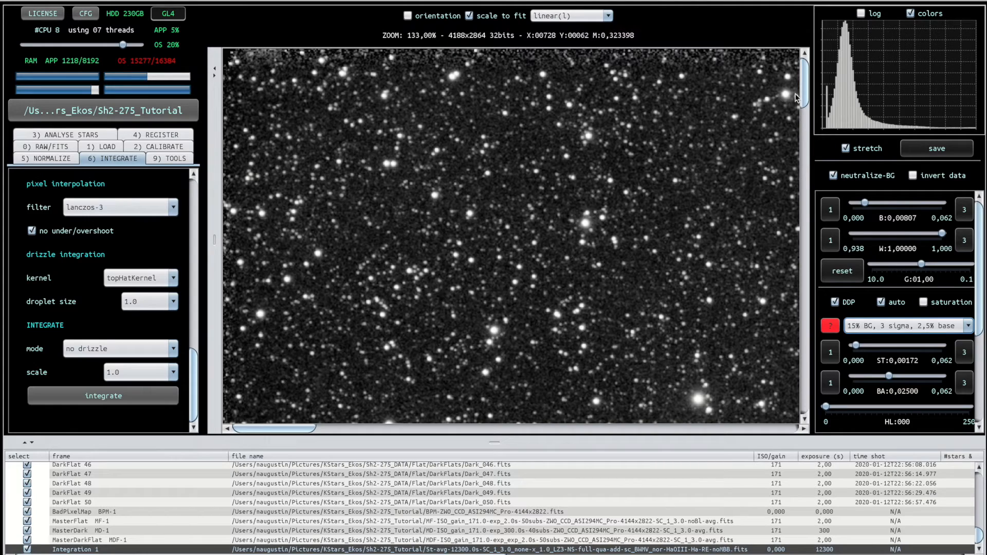
drag(804, 109, 802, 283)
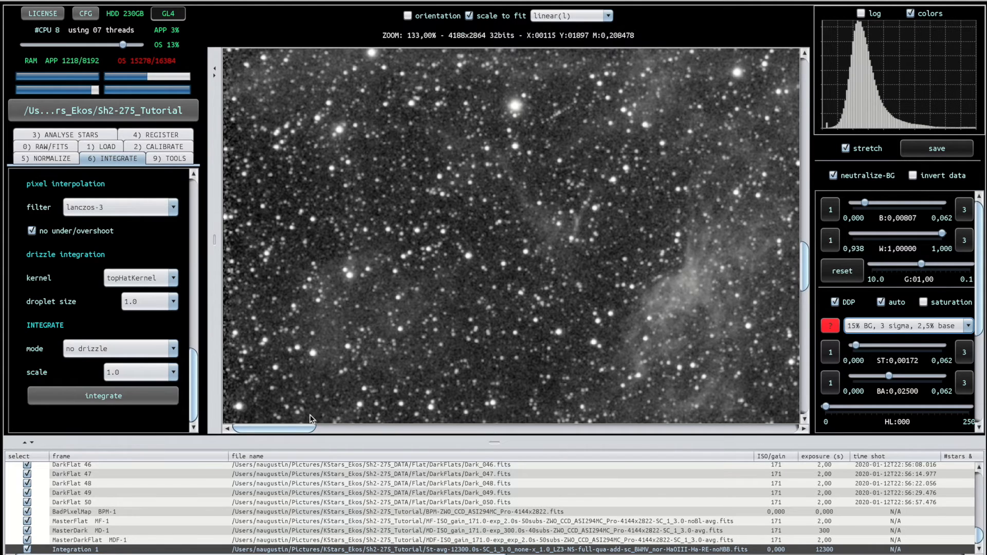
drag(295, 427, 524, 453)
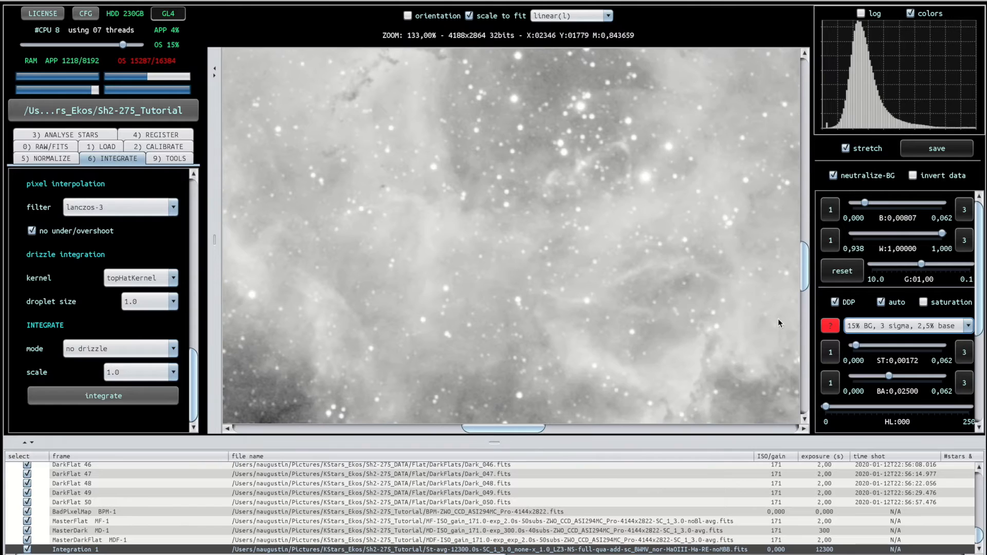
drag(803, 282, 803, 258)
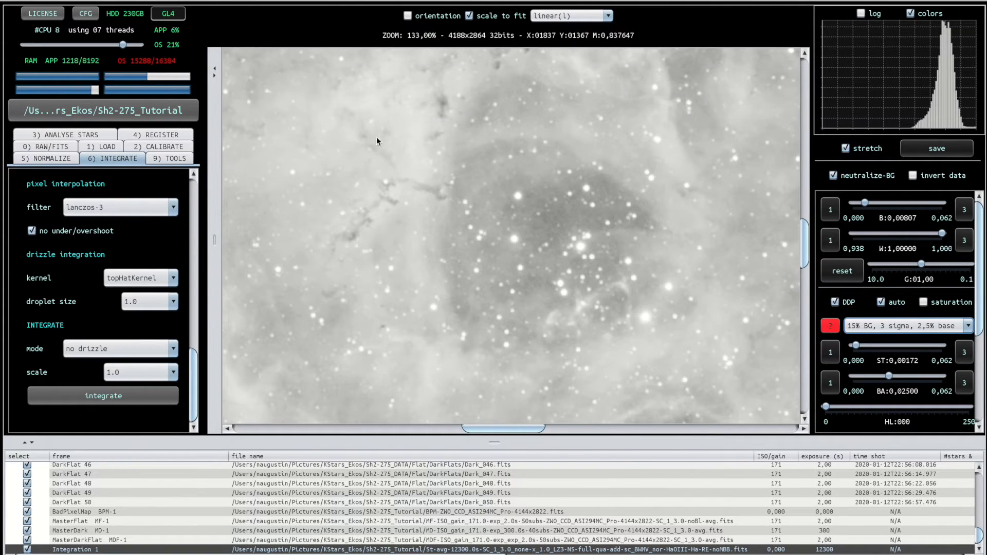
drag(802, 235, 804, 210)
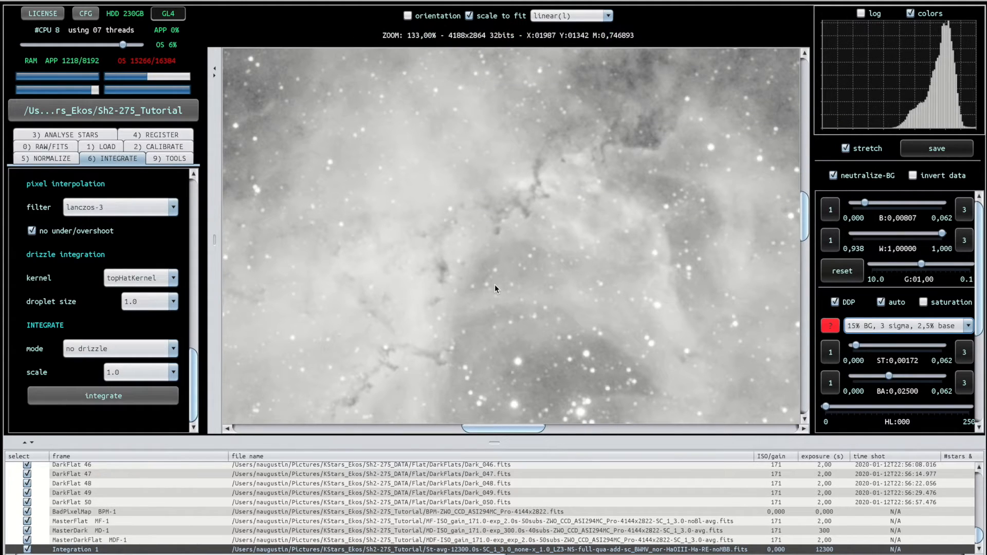
scroll(494, 285, down, 3)
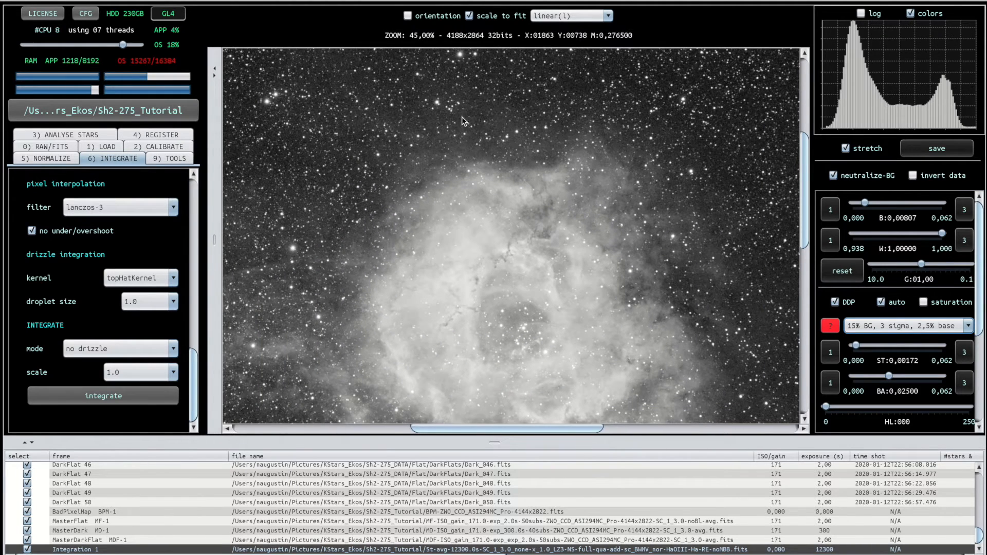
click(468, 16)
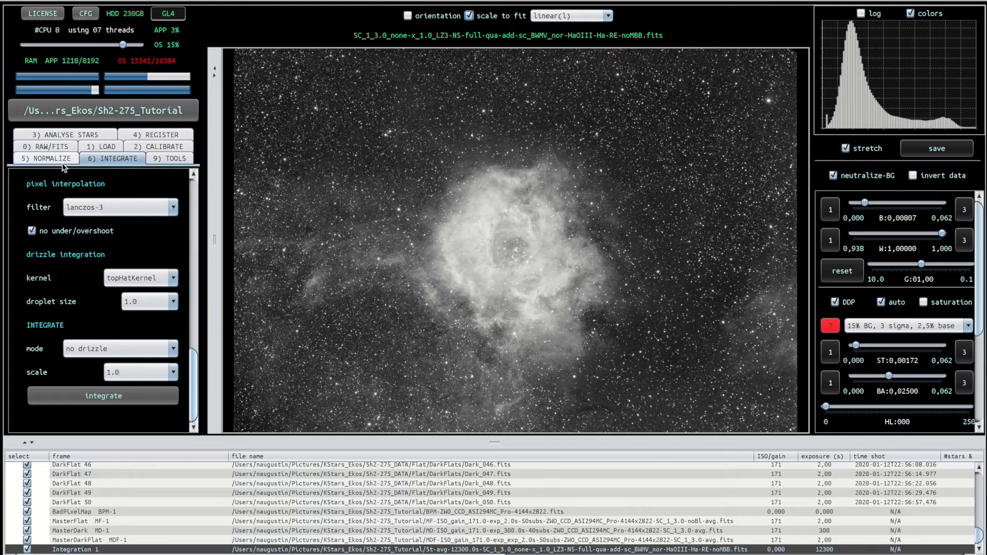
Change the Bayer CFA debayer algorithm to Ha-OIII extract OIII and accept re-normalizing all data
click(40, 147)
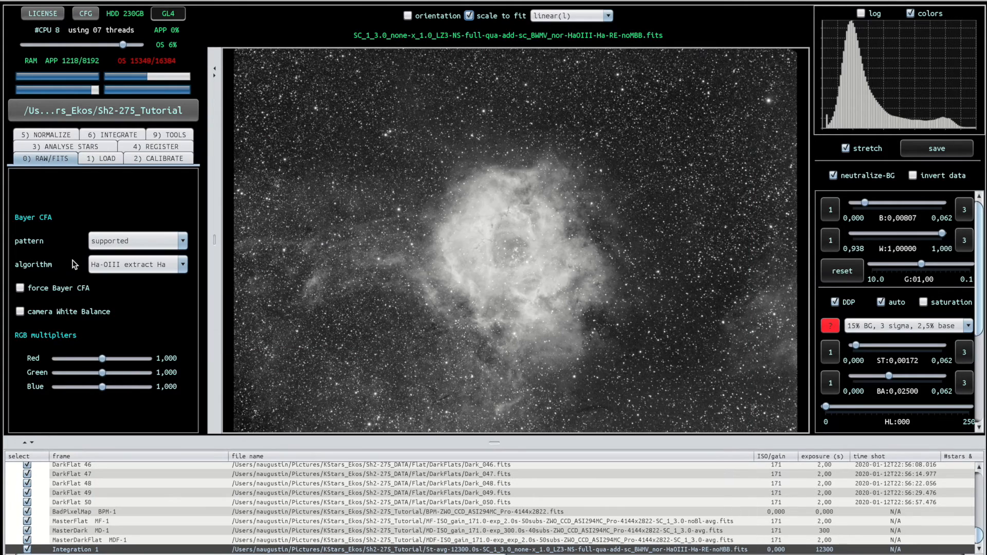
click(181, 265)
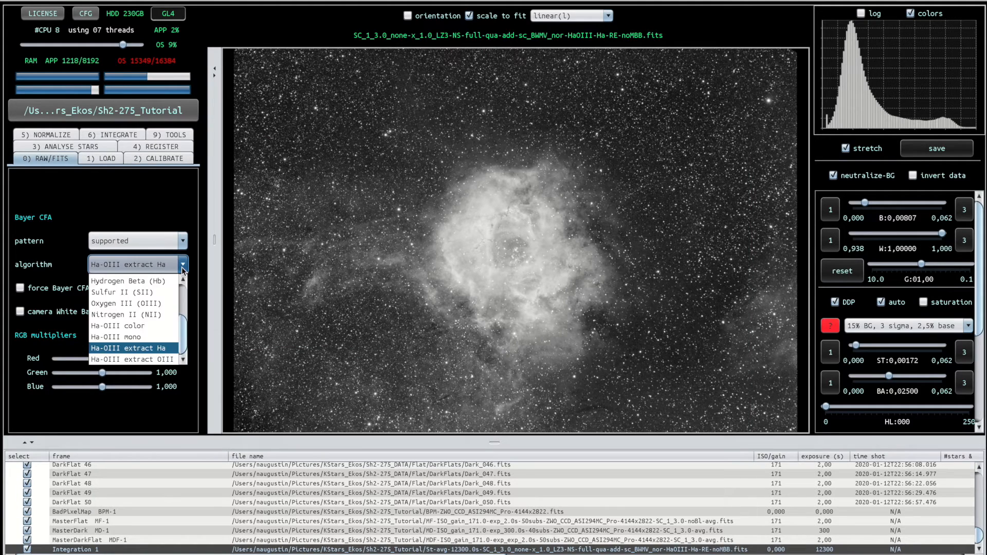
click(162, 358)
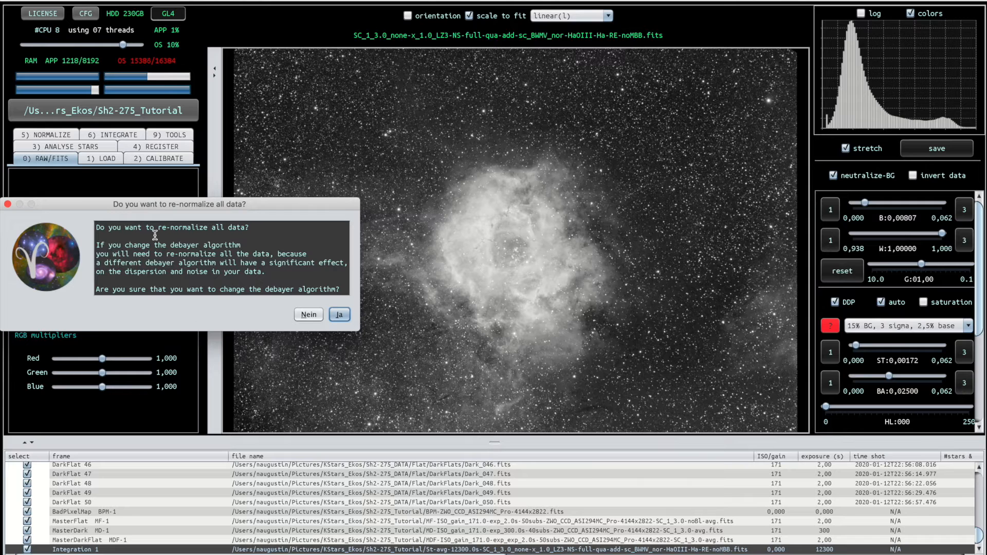
drag(132, 203, 216, 202)
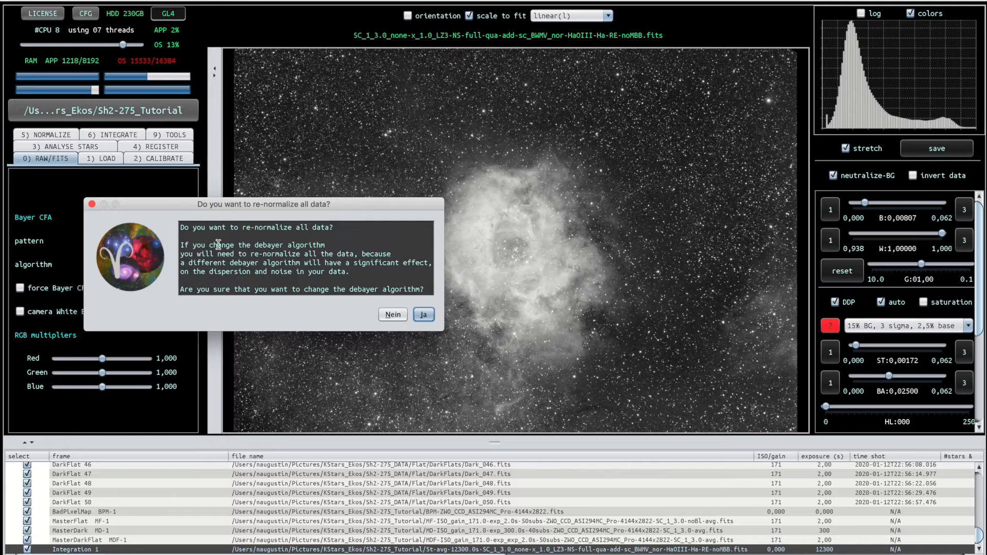
click(423, 315)
Re-normalize and integrate the light frames with the OIII extraction, and display the new OIII integration in the image viewer
click(44, 134)
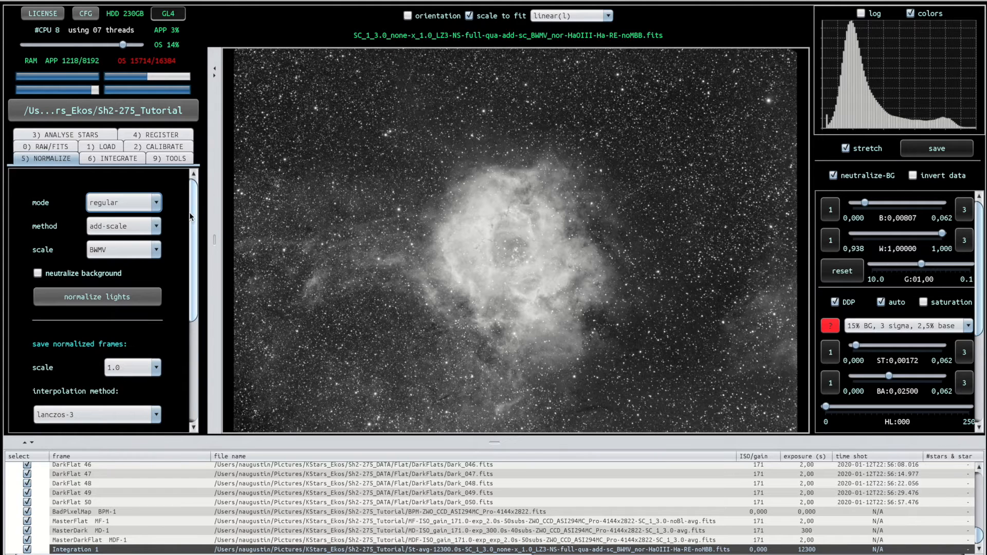
mouse_move(192, 215)
mouse_down()
mouse_move(197, 288)
mouse_move(193, 214)
mouse_up()
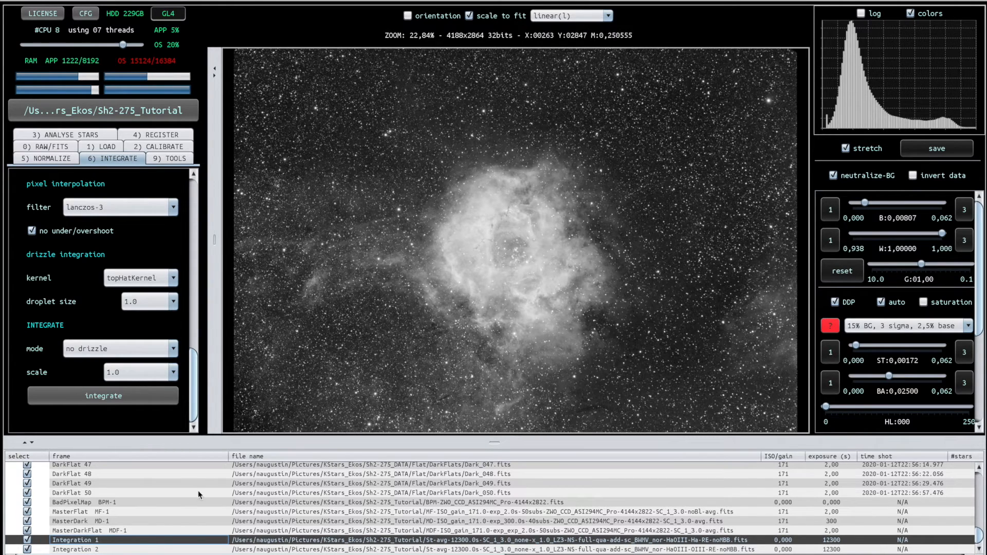
click(149, 549)
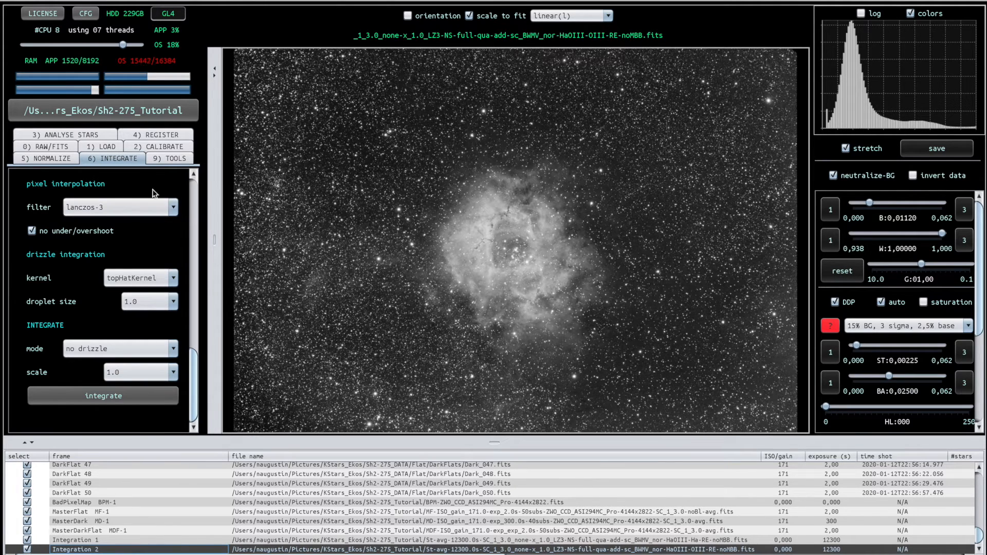
Start the combine RGB tool and browse to the Sh2-275_Tutorial folder to add data to the combination
click(168, 160)
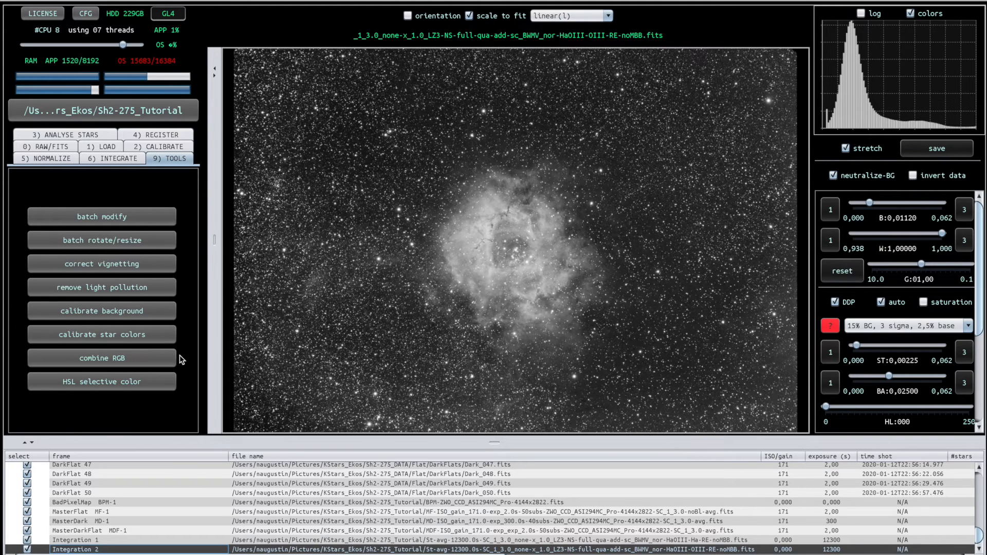
click(117, 363)
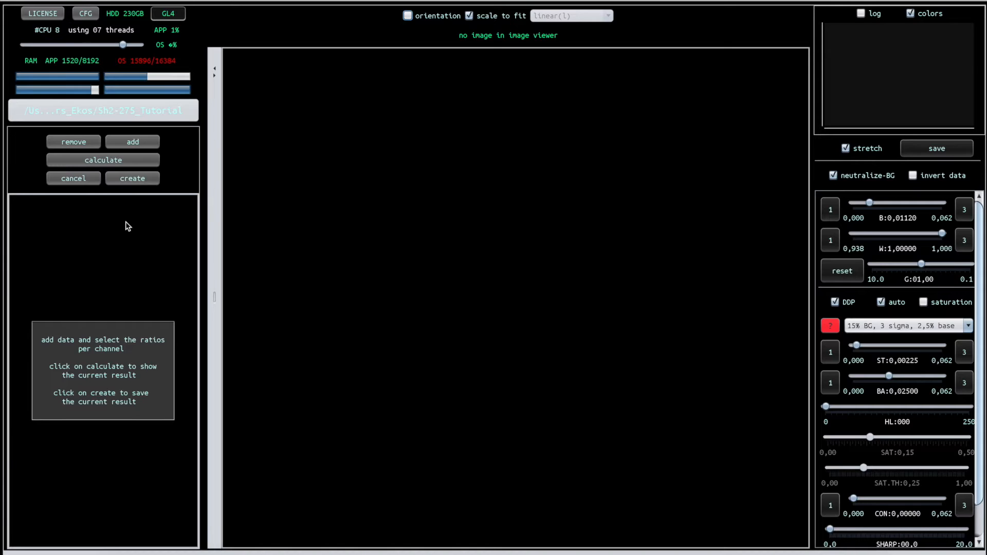
click(133, 142)
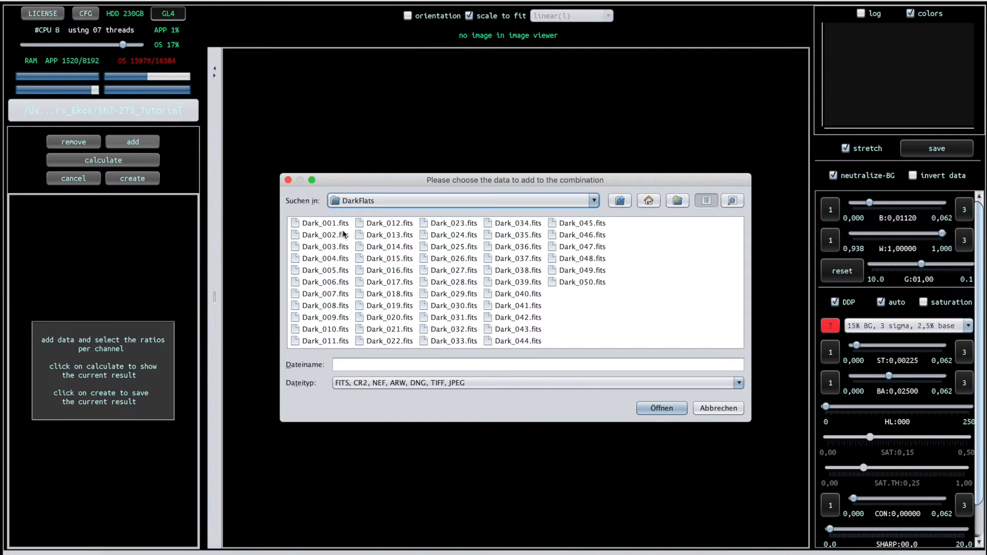
click(622, 200)
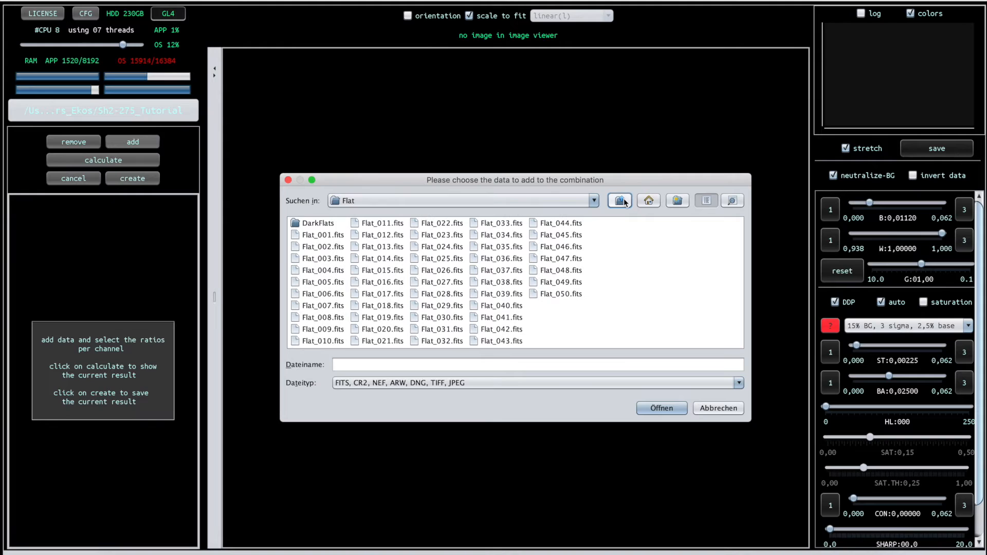
click(623, 201)
click(623, 201)
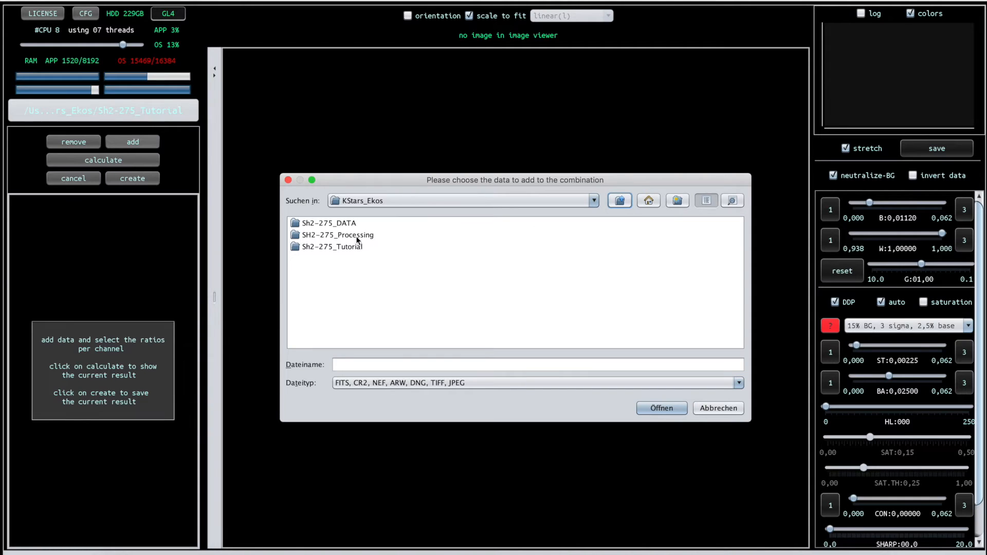
double_click(347, 247)
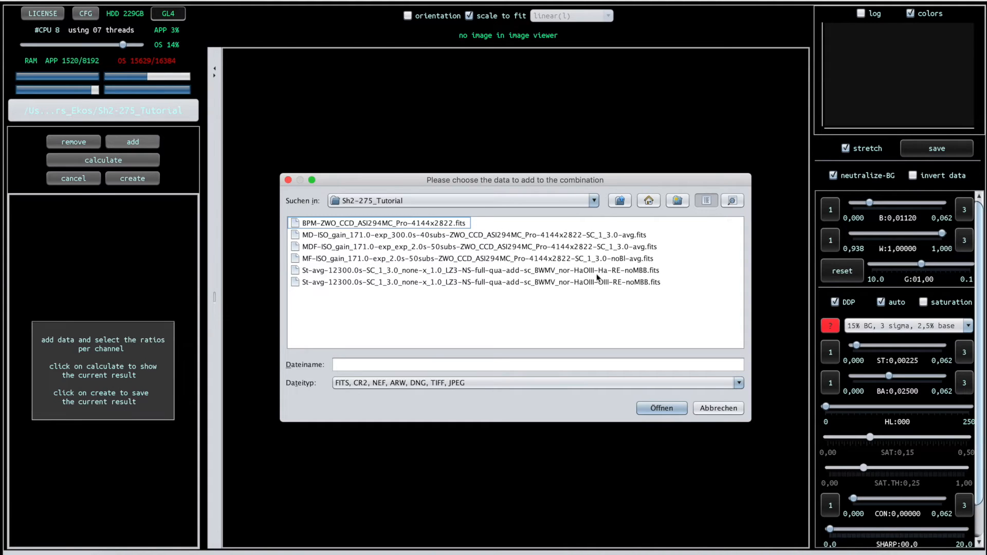
Add the HaOIII-Ha-RE-noMBB integration to the RGB combination with the Hydrogen alpha filter assigned
double_click(611, 271)
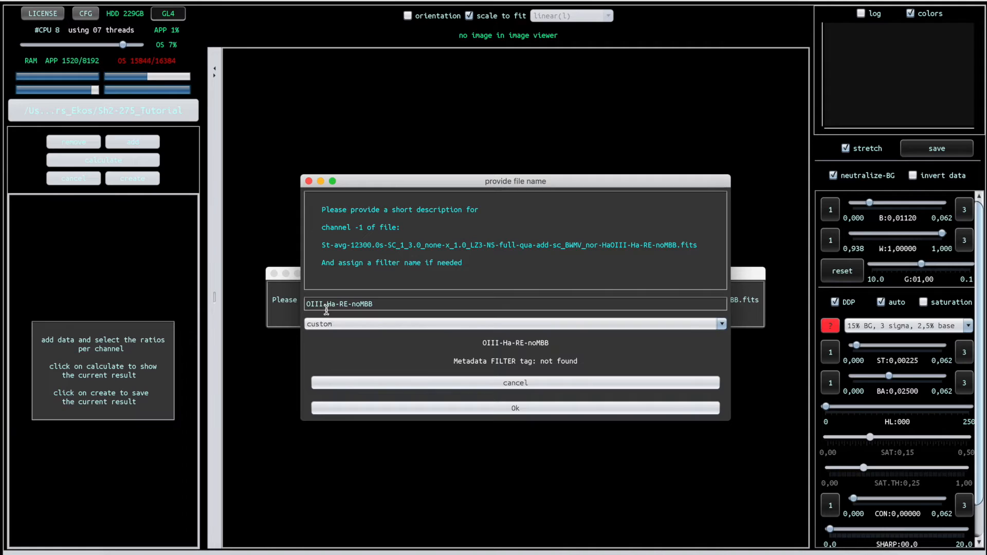
click(359, 325)
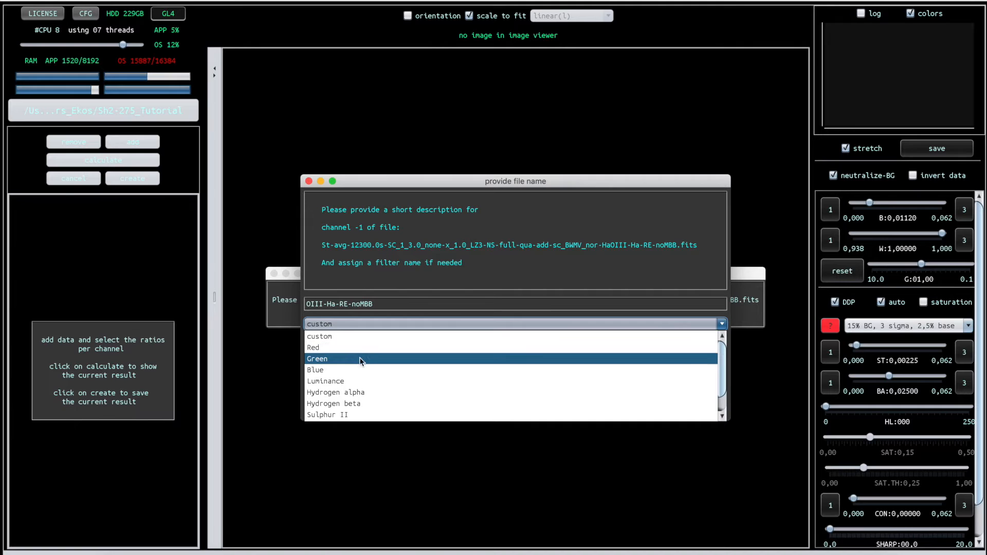
click(342, 393)
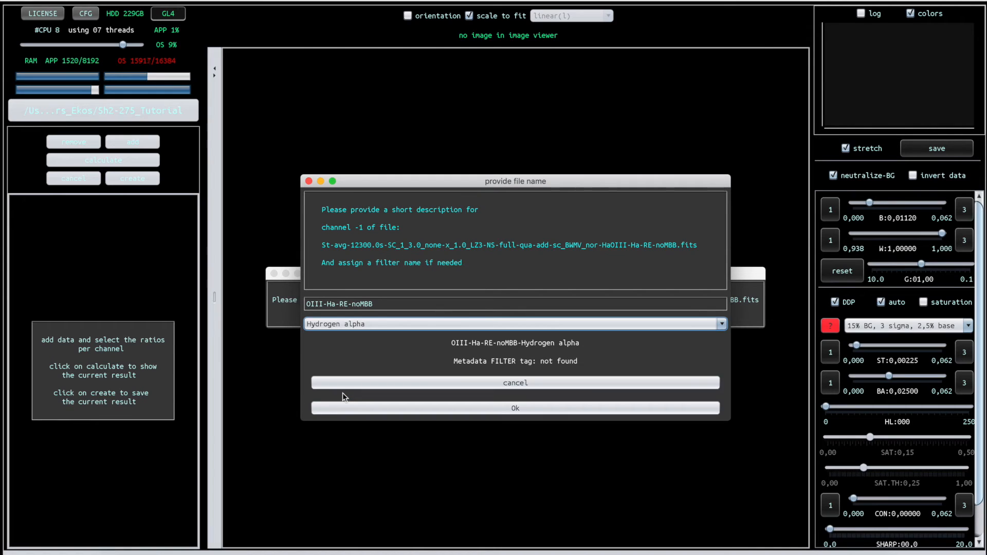
click(475, 408)
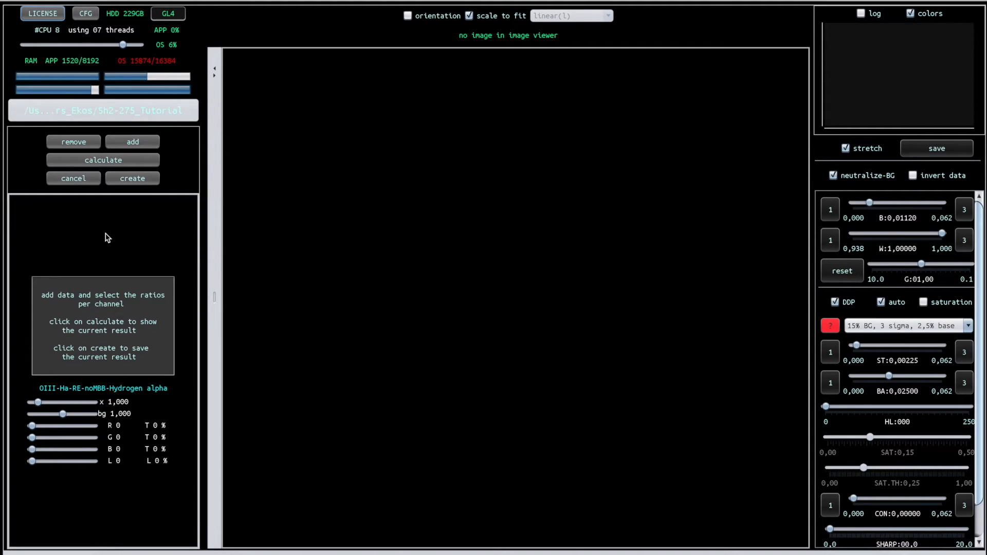
Add the HaOIII-OIII-RE-noMBB integration to the RGB combination with the Oxygen III filter assigned
click(137, 144)
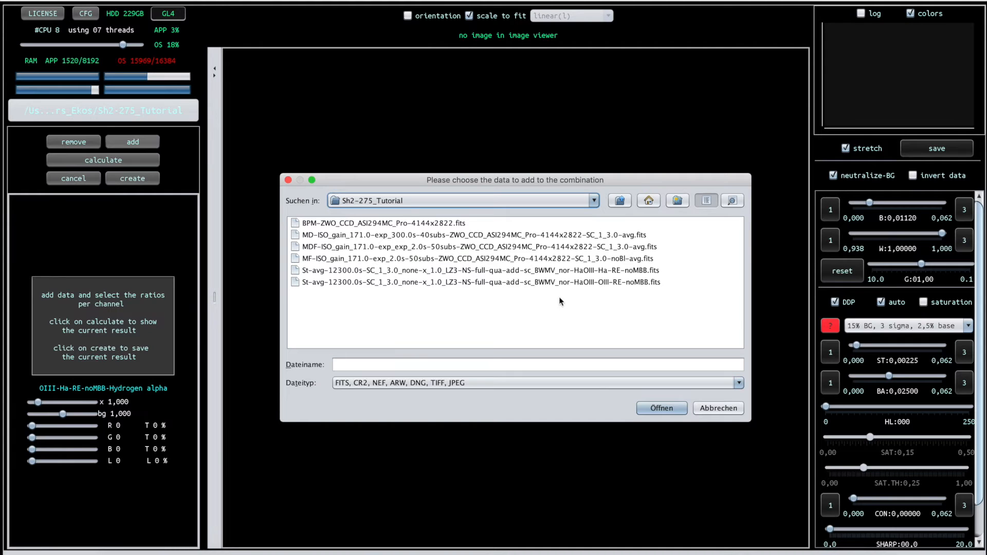
double_click(585, 282)
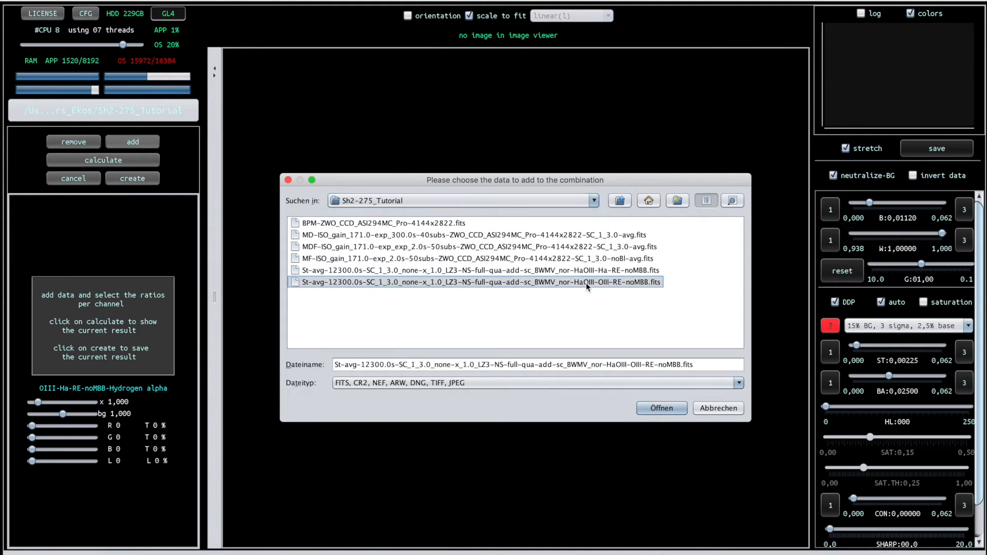
click(467, 323)
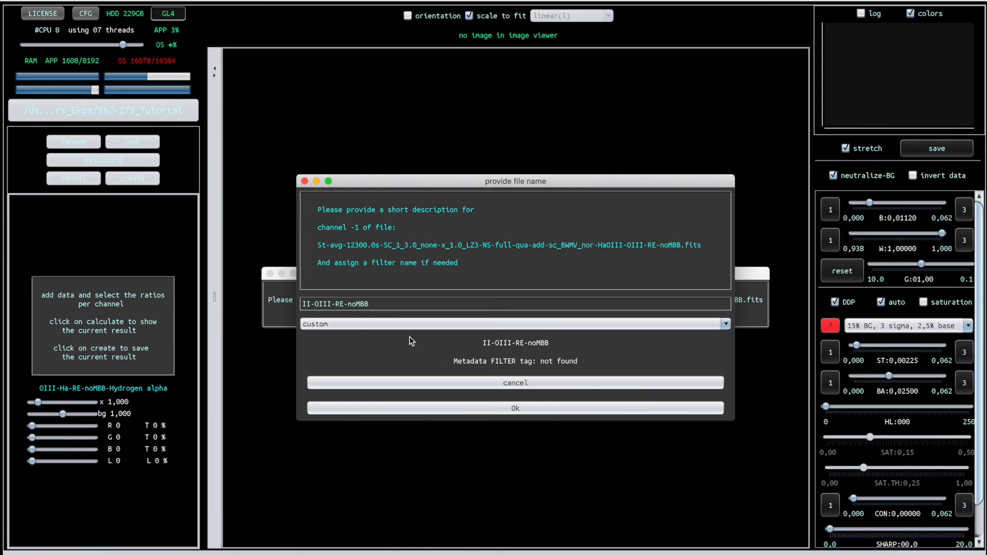
scroll(392, 364, down, 2)
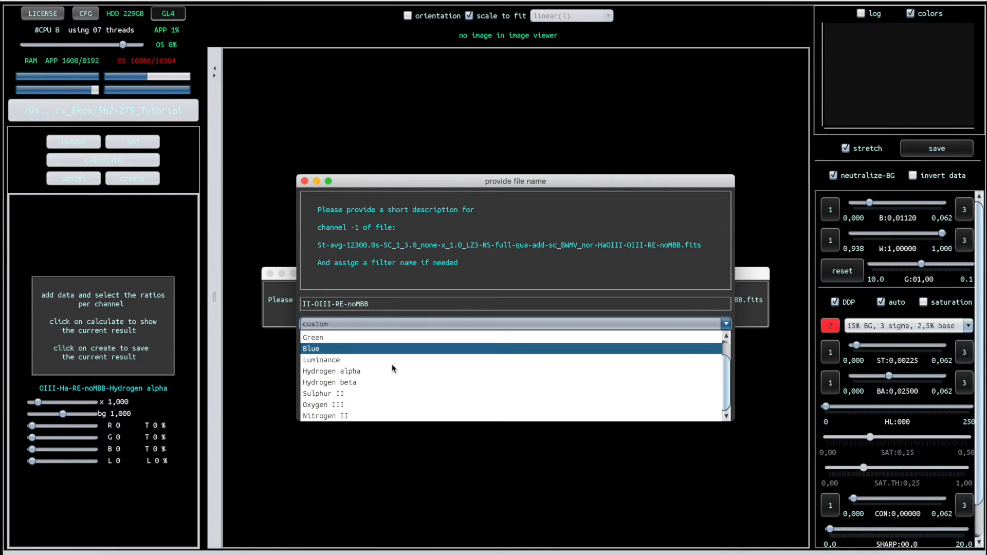
click(344, 400)
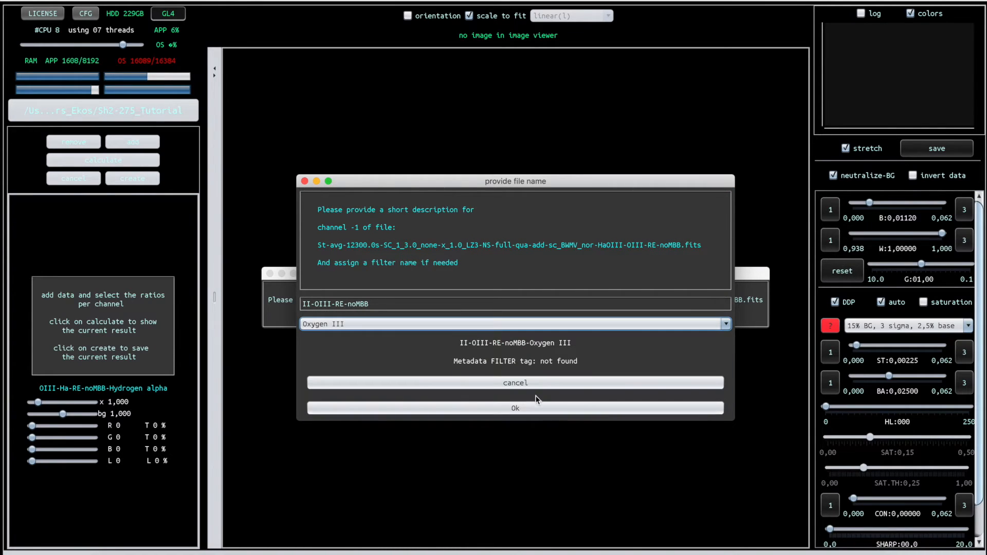
click(534, 408)
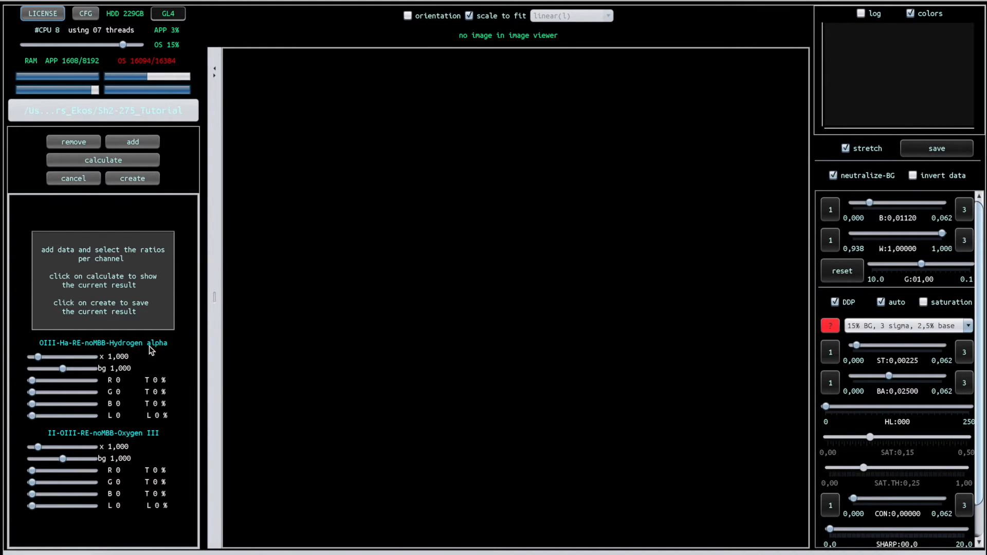
Add the HaOIII-OIII-RE-noMBB integration to the combination a second time, keeping the filter as custom
click(126, 145)
double_click(550, 282)
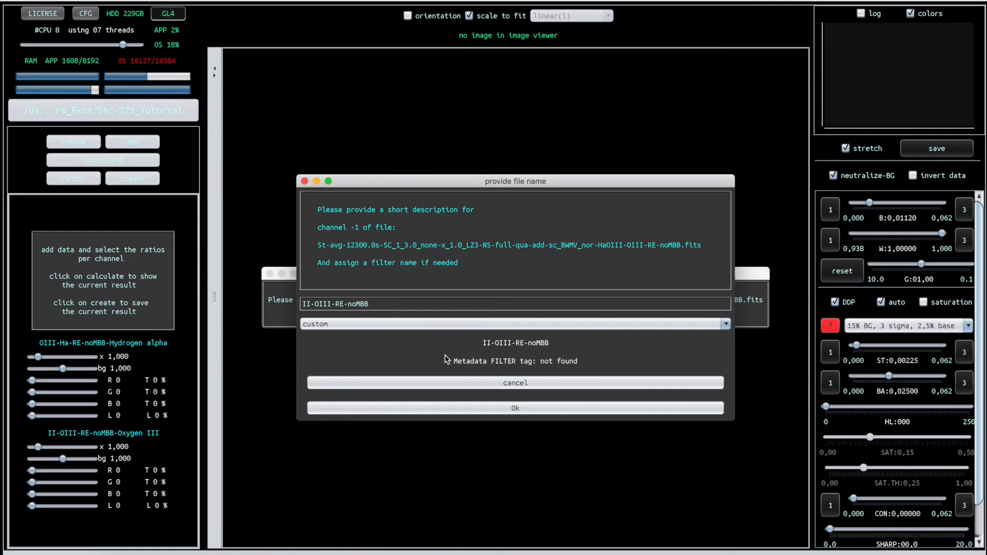
click(516, 408)
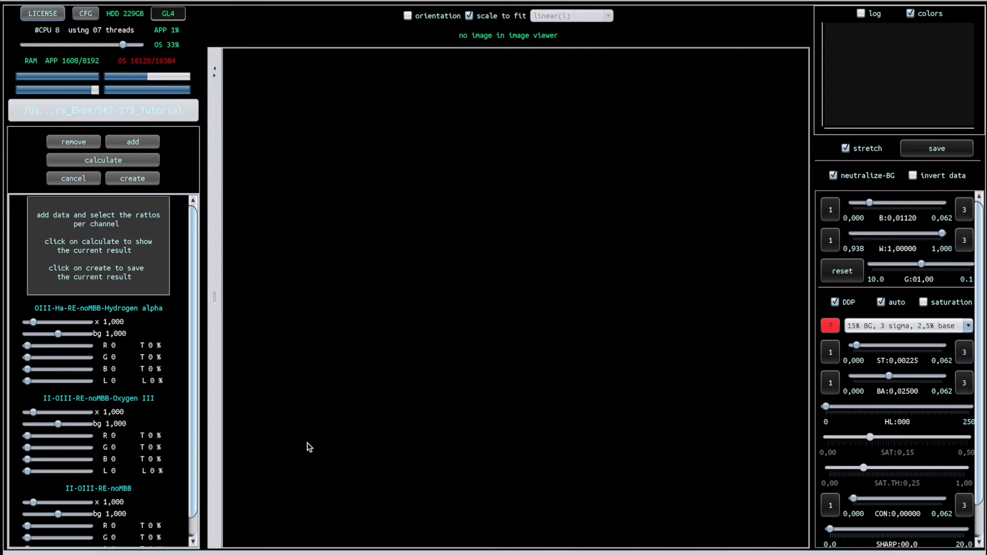
Remove the II-OIII-RE-noMBB channel that has no filter assigned from the RGB combination
scroll(192, 463, down, 1)
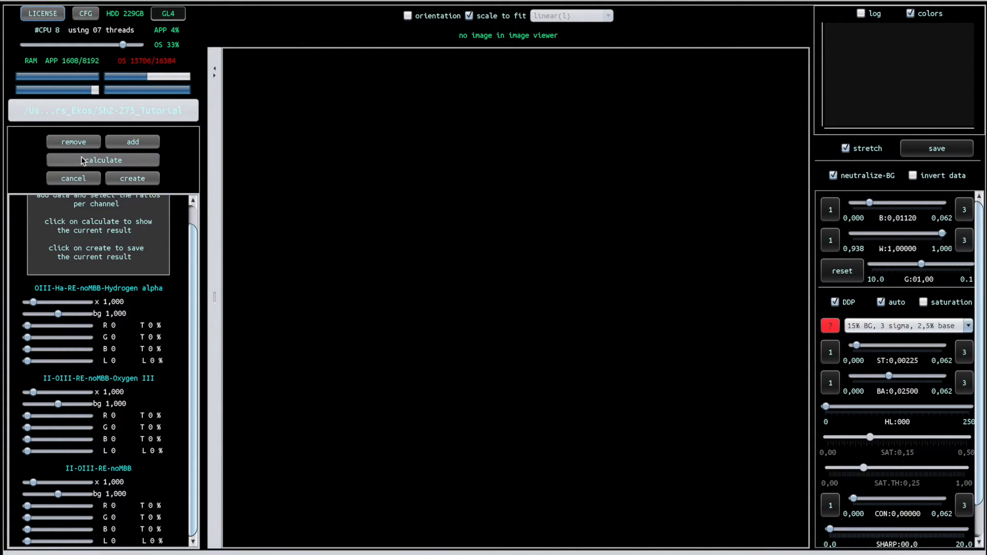
click(73, 143)
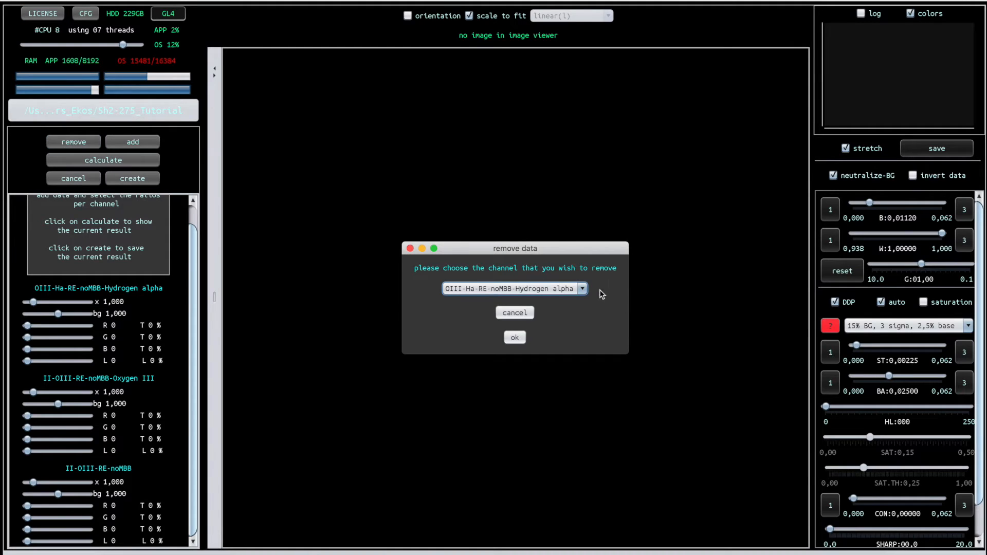
click(580, 289)
click(545, 323)
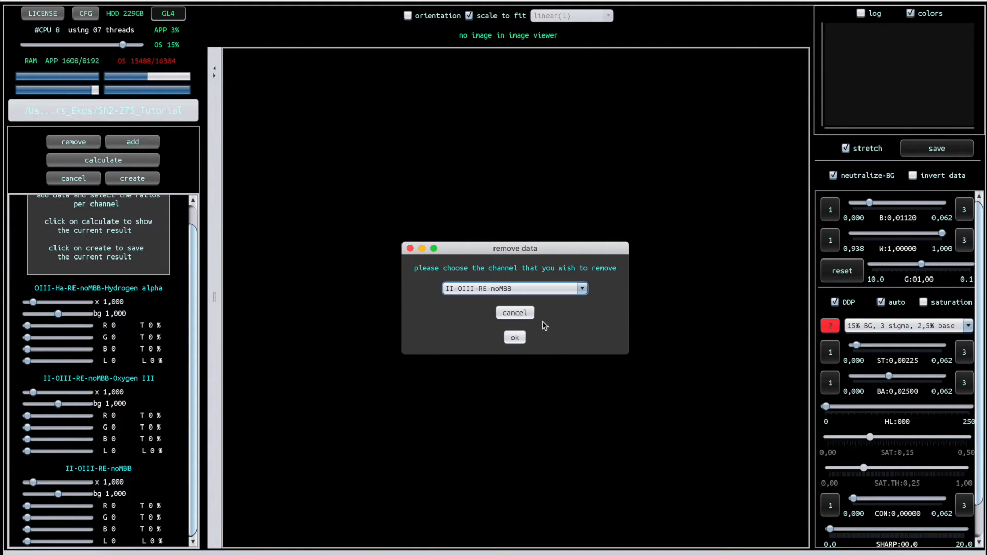
click(516, 336)
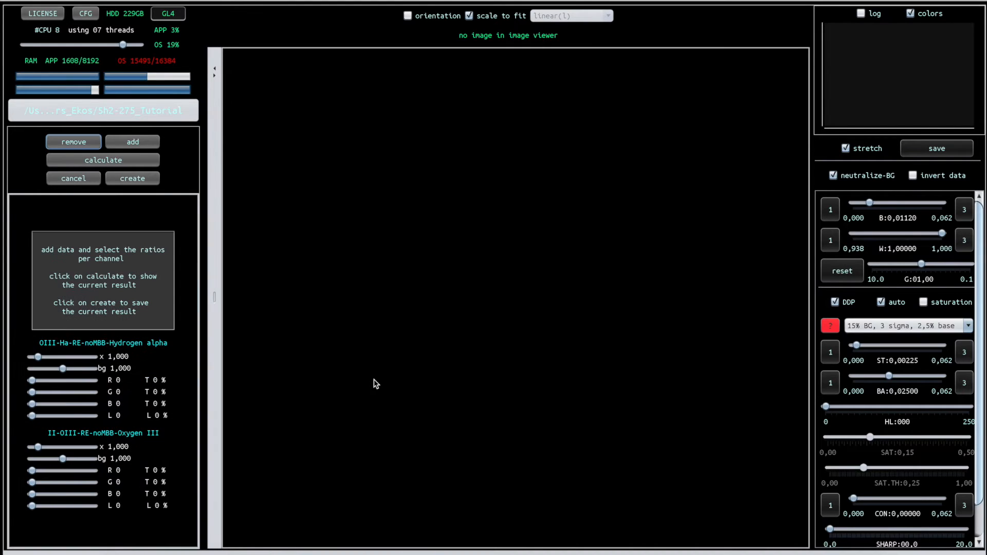
Add the HaOIII-OIII-RE-noMBB integration to the RGB combination again, assigning the Oxygen III filter
click(132, 142)
double_click(574, 281)
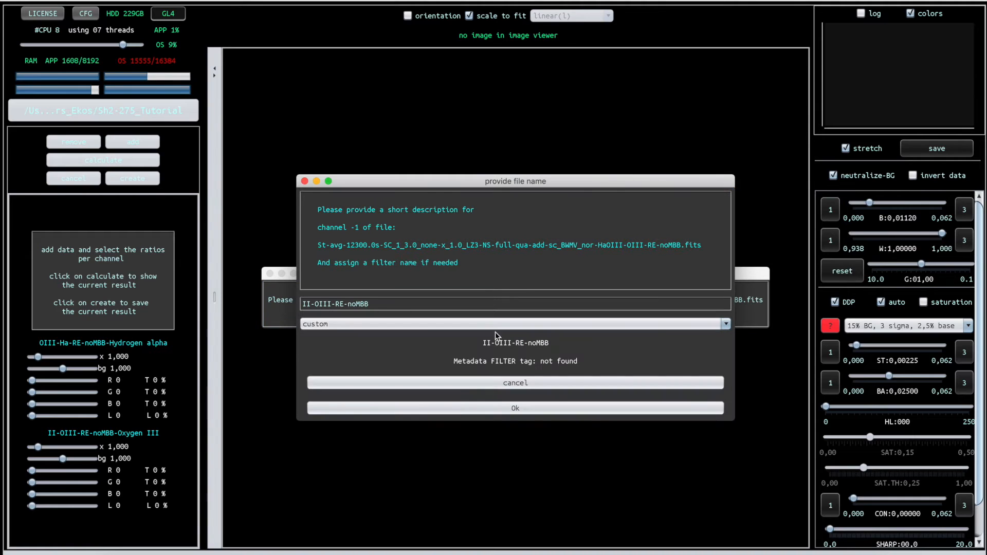
click(446, 324)
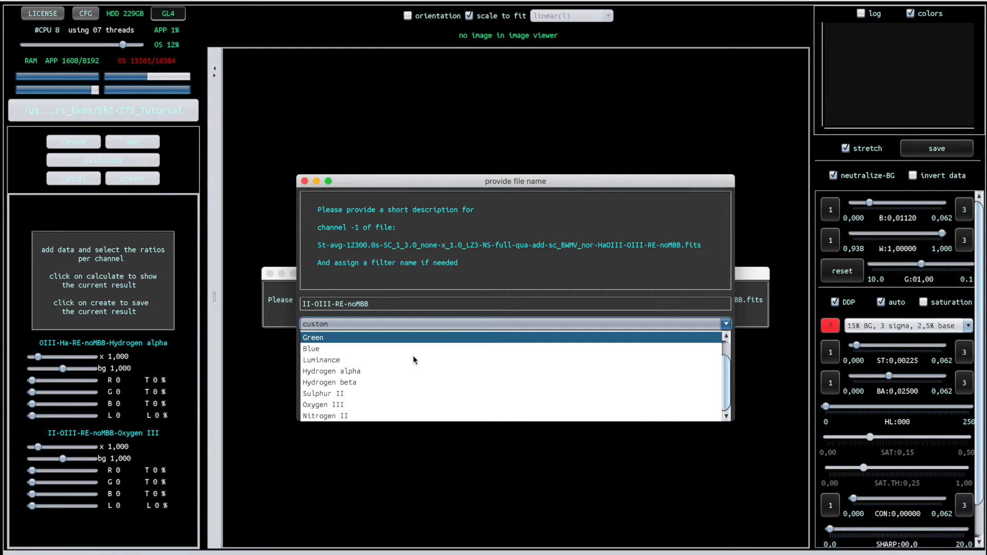
click(345, 403)
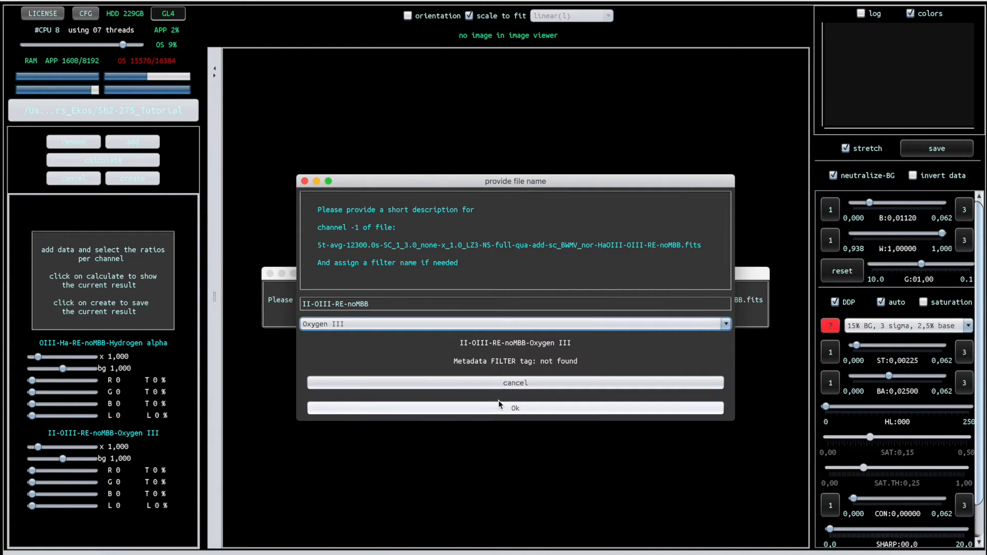
click(524, 406)
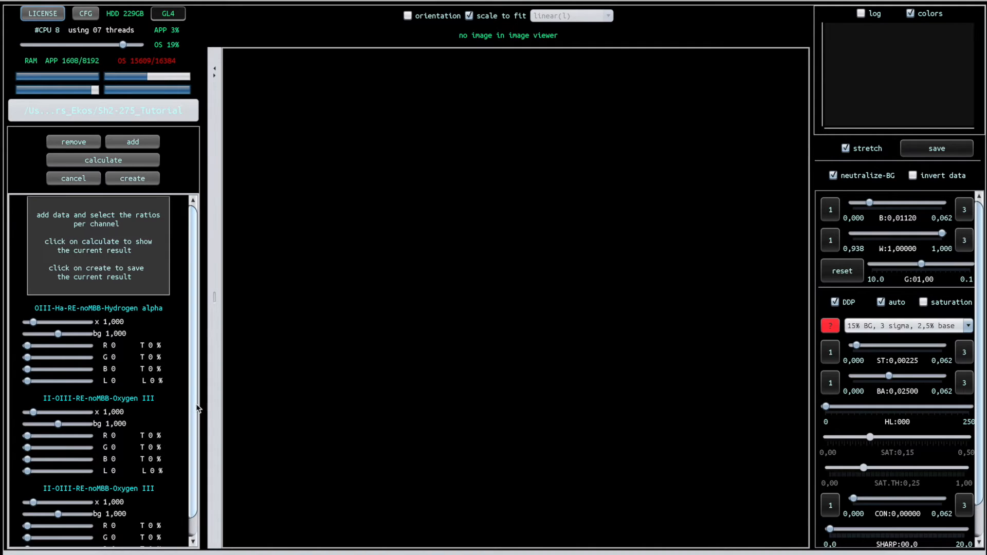
Set Hydrogen alpha to R 100, the first Oxygen III to G 100 and the second to B 100, and calculate the combination
scroll(195, 423, down, 1)
scroll(193, 419, down, 1)
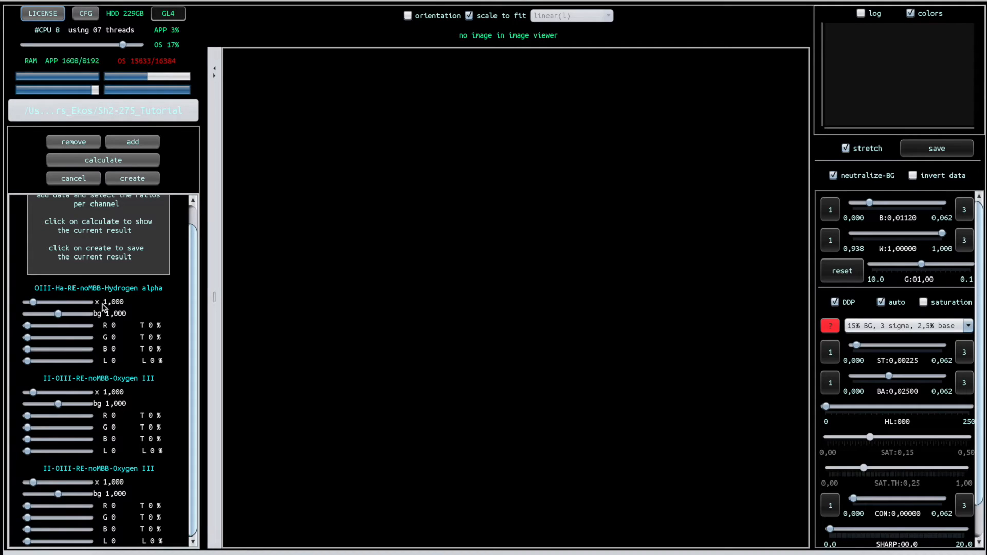
drag(26, 325, 101, 331)
drag(27, 428, 113, 438)
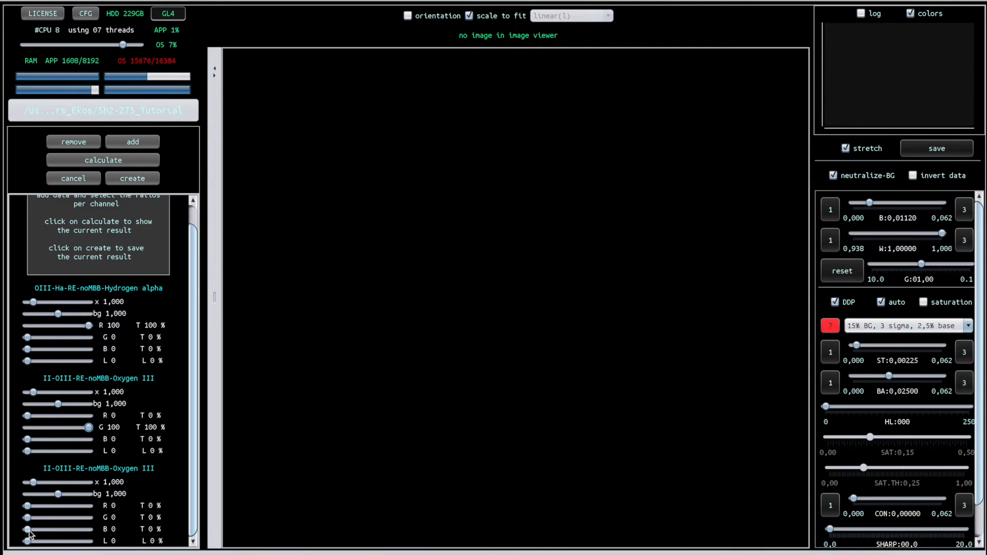
drag(27, 529, 105, 536)
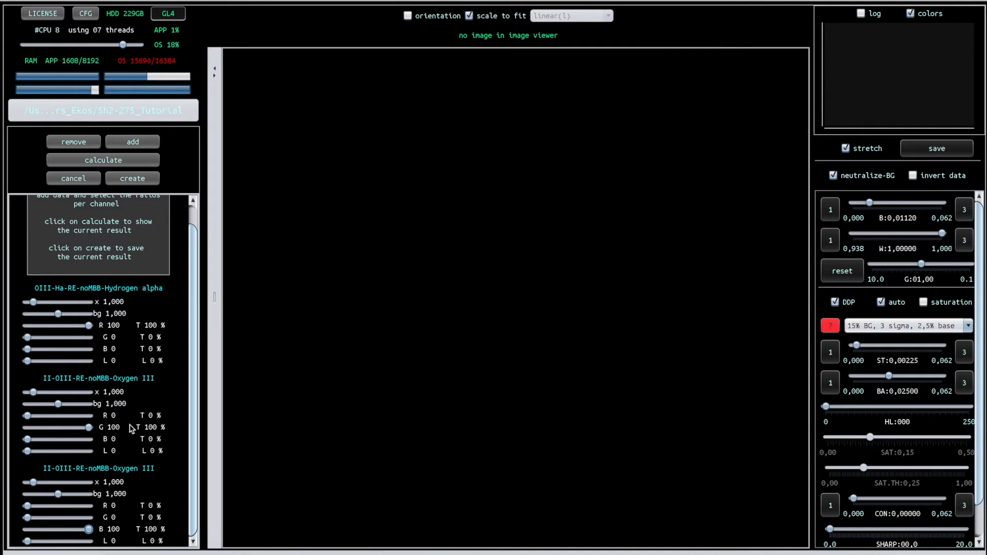
click(103, 161)
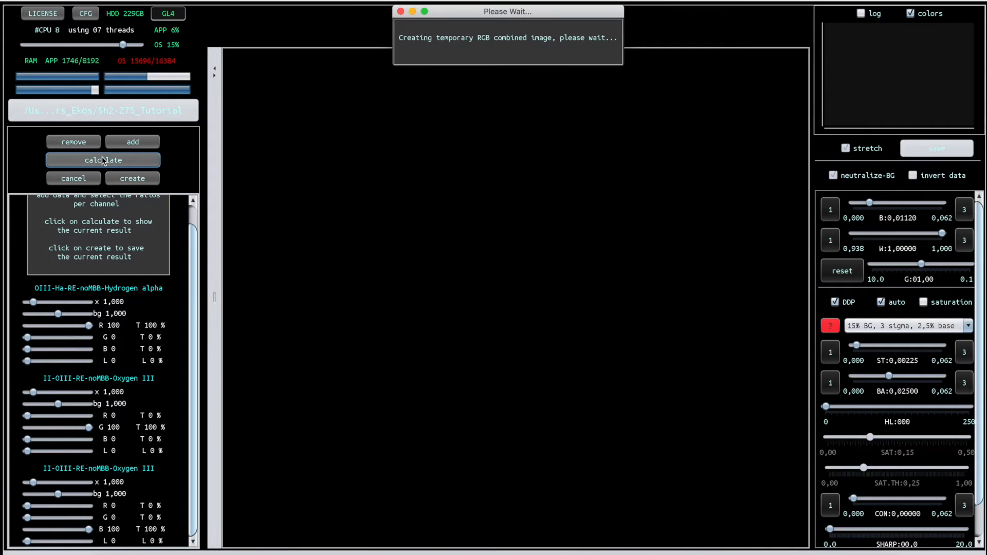
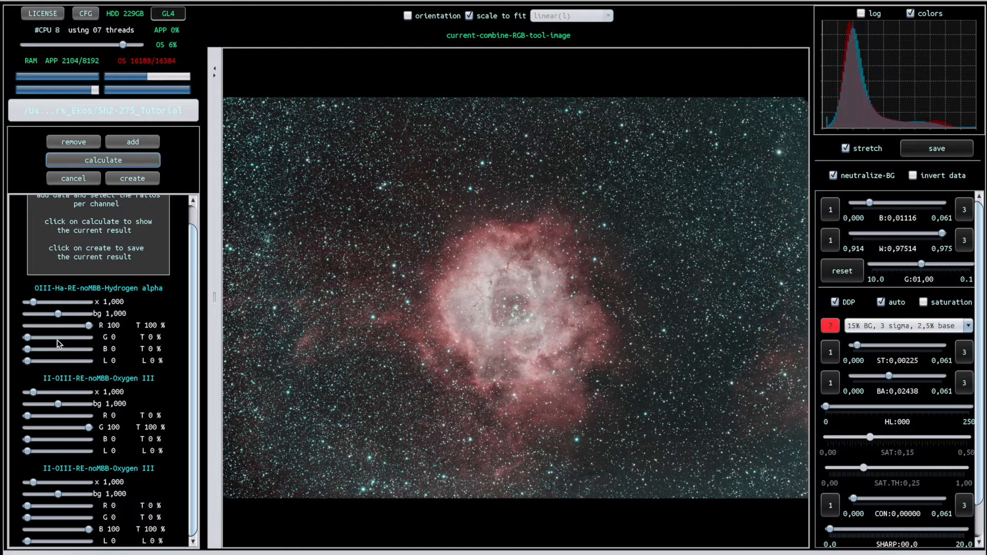
Set the Hydrogen alpha channel's green contribution to 42 and its luminance to 8, recalculating the preview after each change
drag(29, 340, 54, 339)
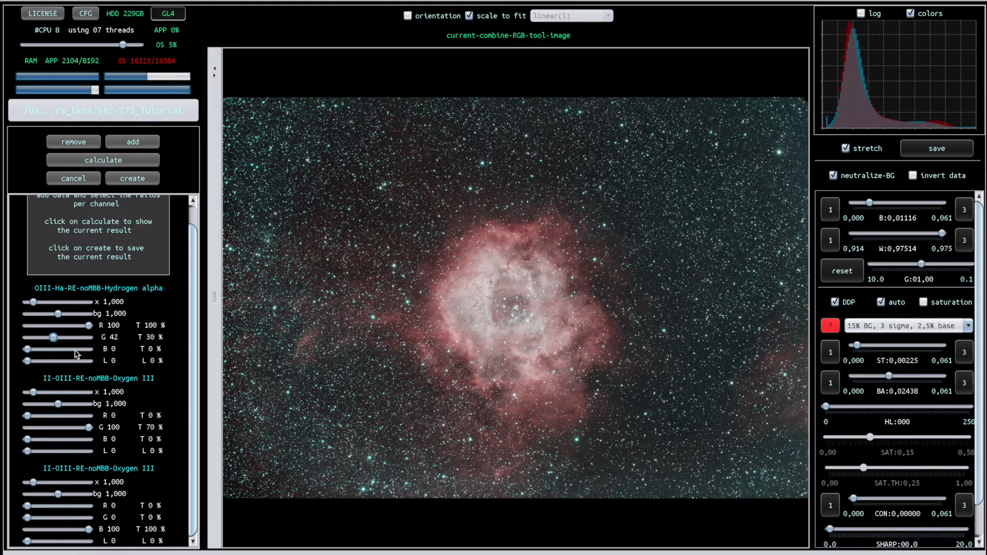
click(103, 160)
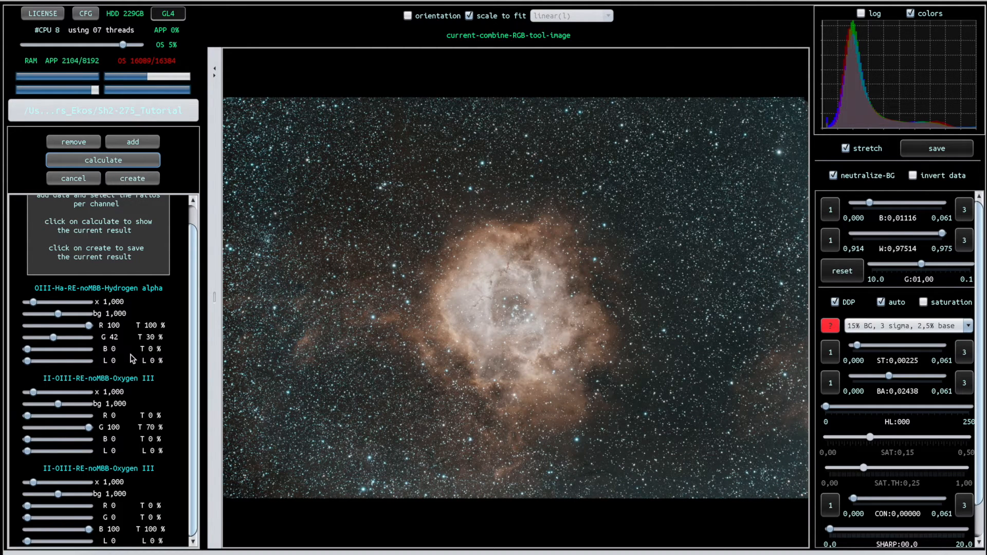
click(27, 360)
drag(27, 360, 33, 363)
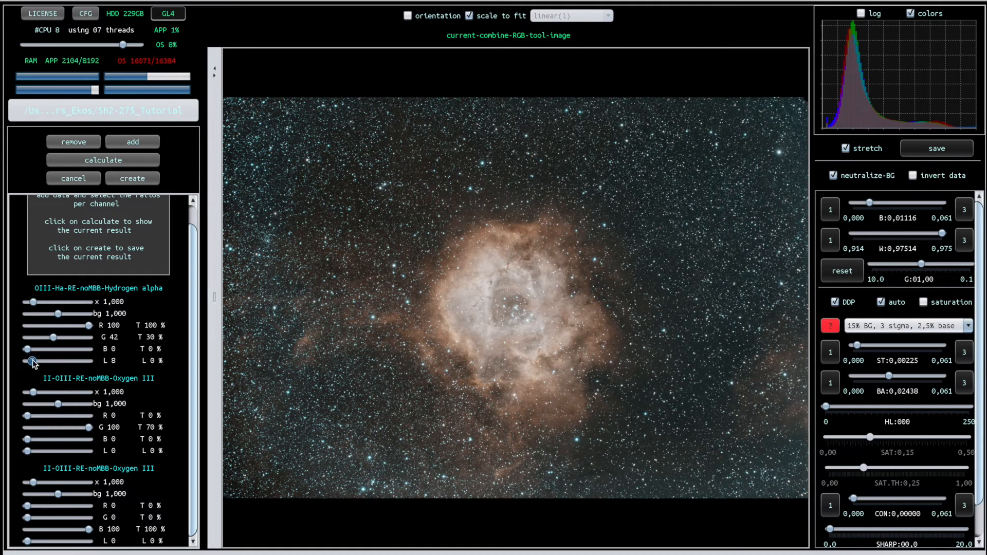
click(112, 160)
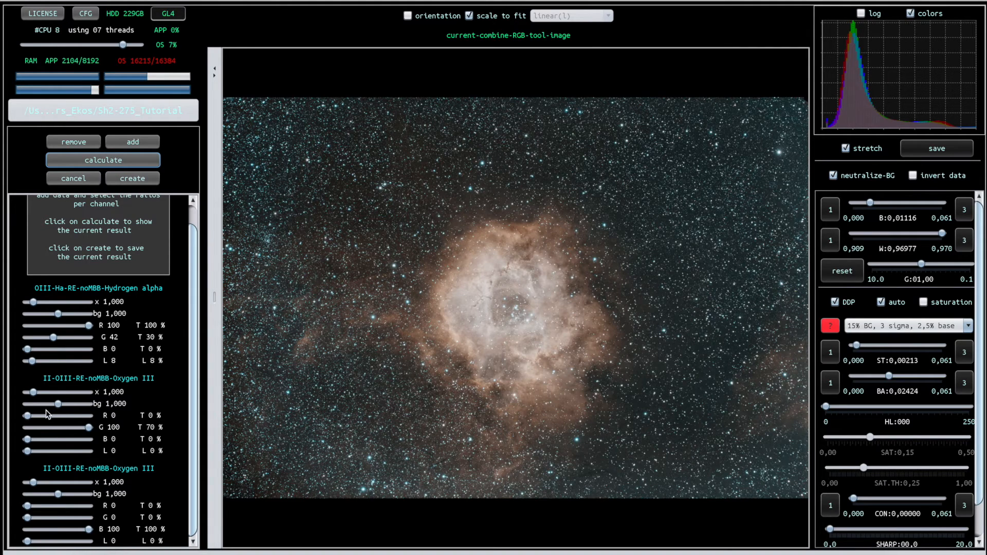
Set the first Oxygen III channel's multiplier to 1,600 and its blue contribution to 66, and recalculate the preview
click(34, 392)
drag(34, 393, 37, 393)
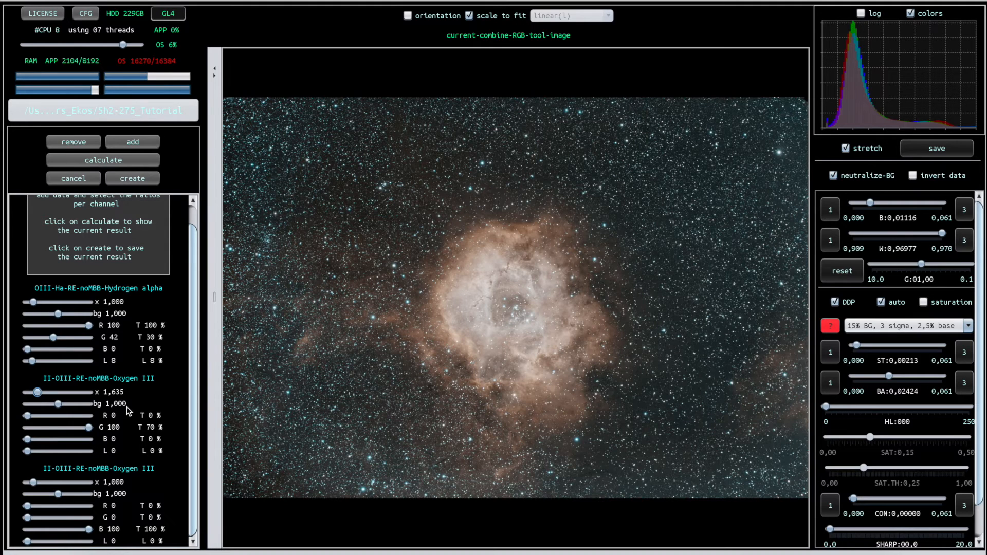
key(Left)
key(Left)
key(Left)
key(Left)
key(Left)
drag(27, 439, 68, 441)
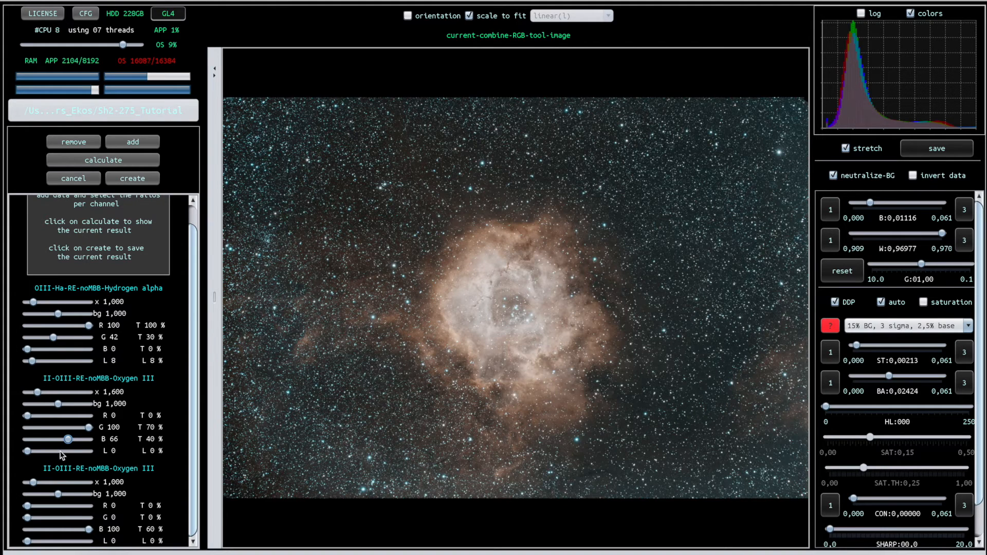
click(108, 158)
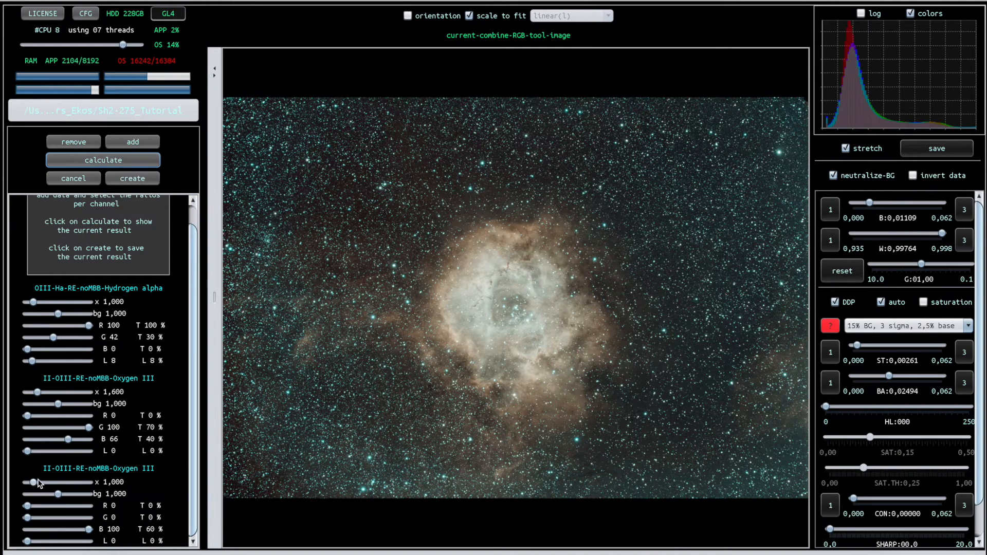
Set the second Oxygen III channel's multiplier to 2,000 and its luminance to 15, recalculating the preview after each change
drag(35, 483, 51, 483)
click(124, 163)
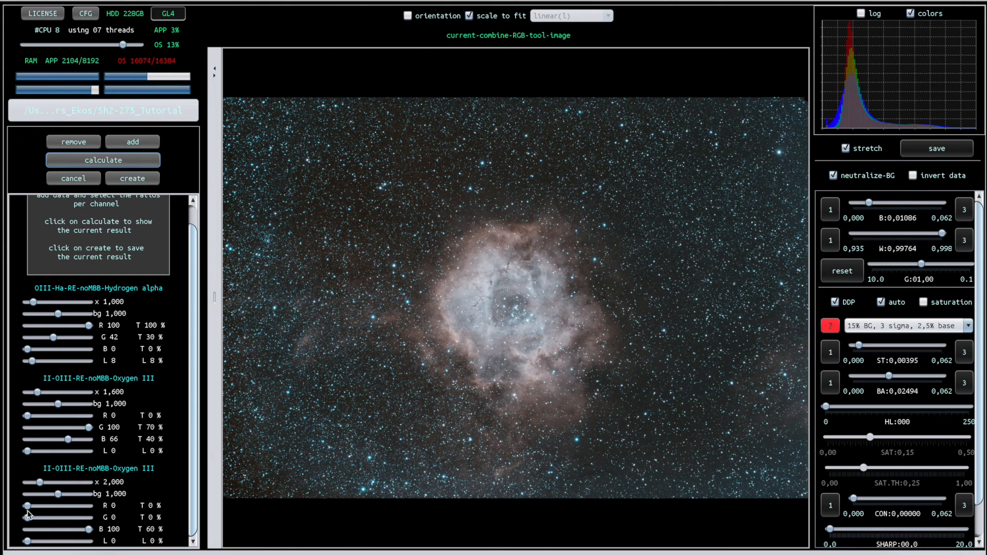
click(27, 543)
drag(27, 542, 37, 543)
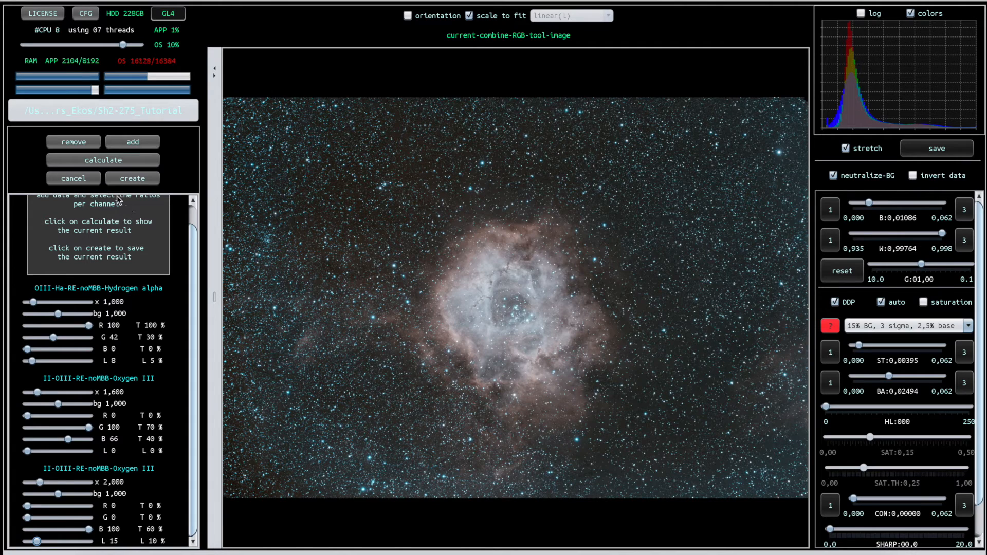
click(123, 159)
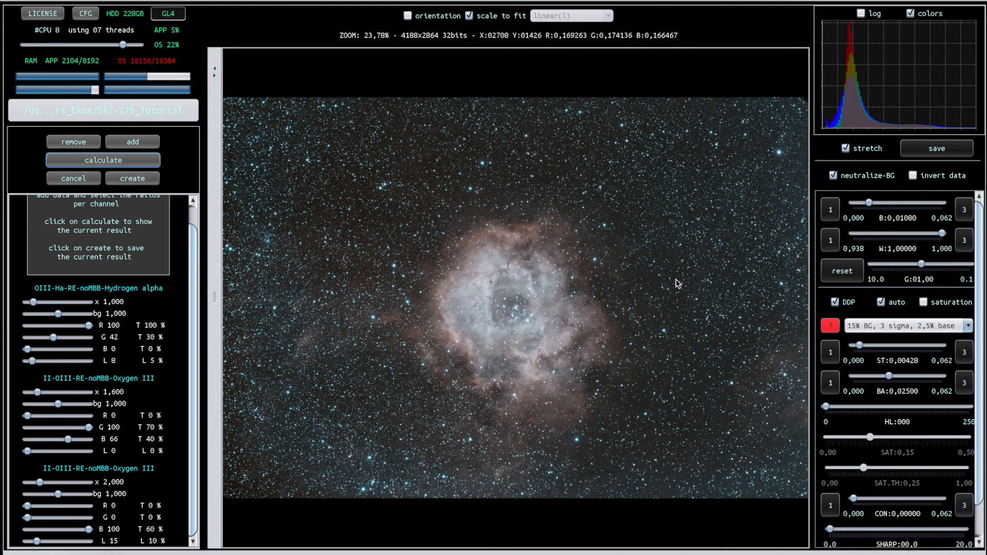
Compare the preview with and without saturation, leaving saturation enabled
click(929, 299)
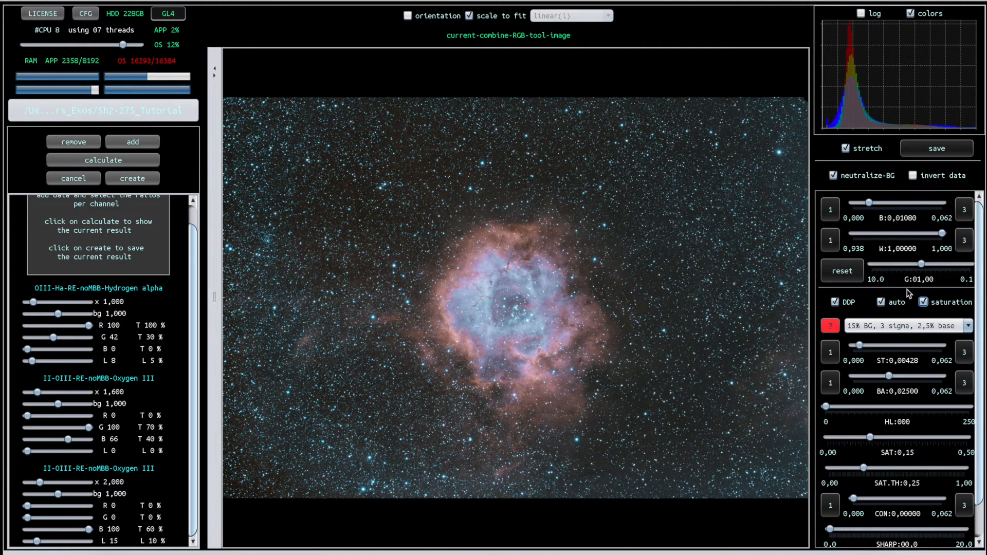
click(924, 304)
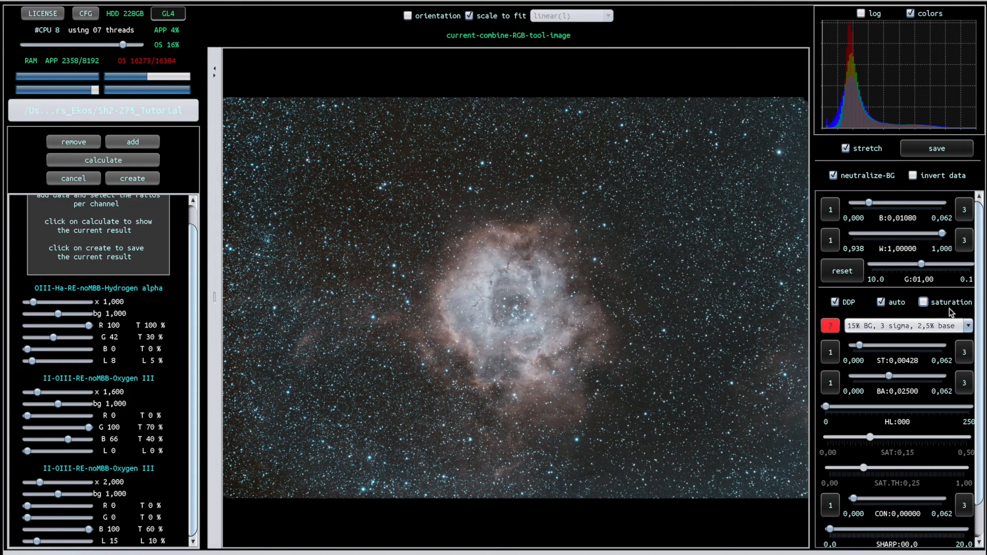
click(923, 303)
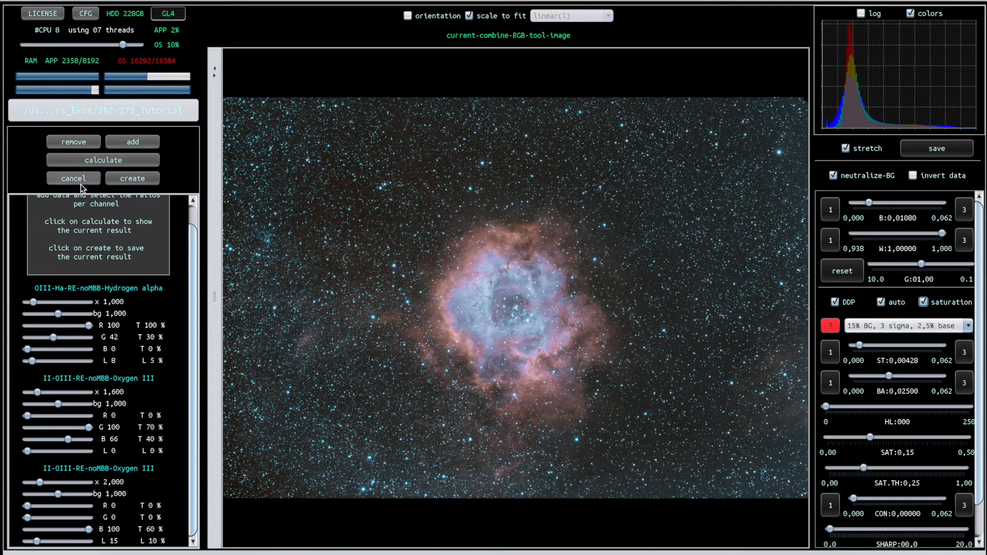
Create the combined image as combine-RGB-image.fits, leave the combine tool and load that file in the image viewer
click(133, 179)
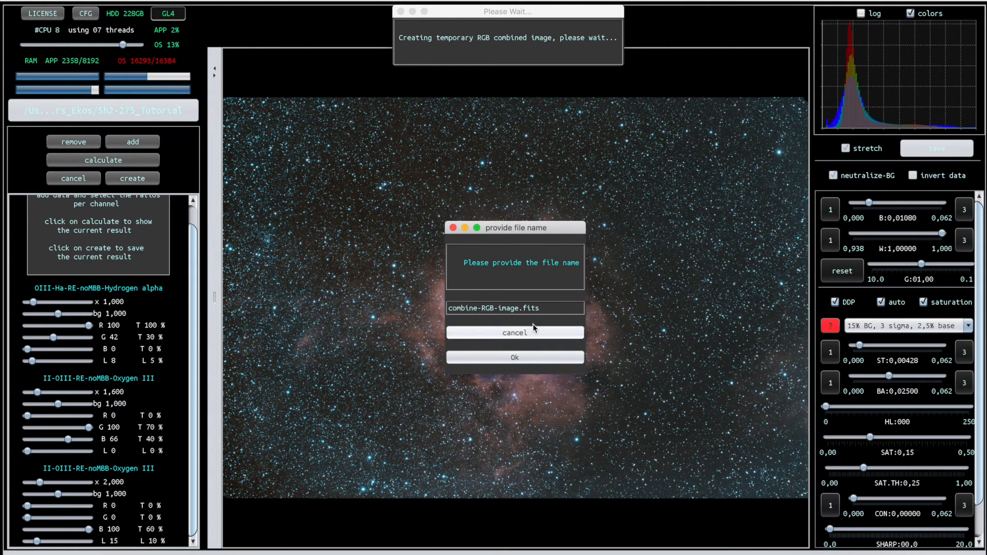
click(504, 360)
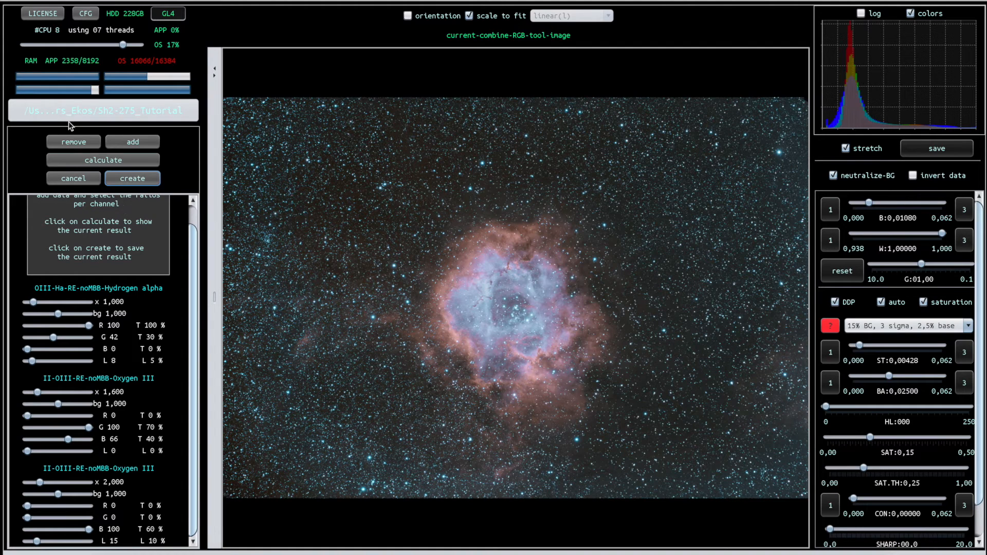
click(73, 178)
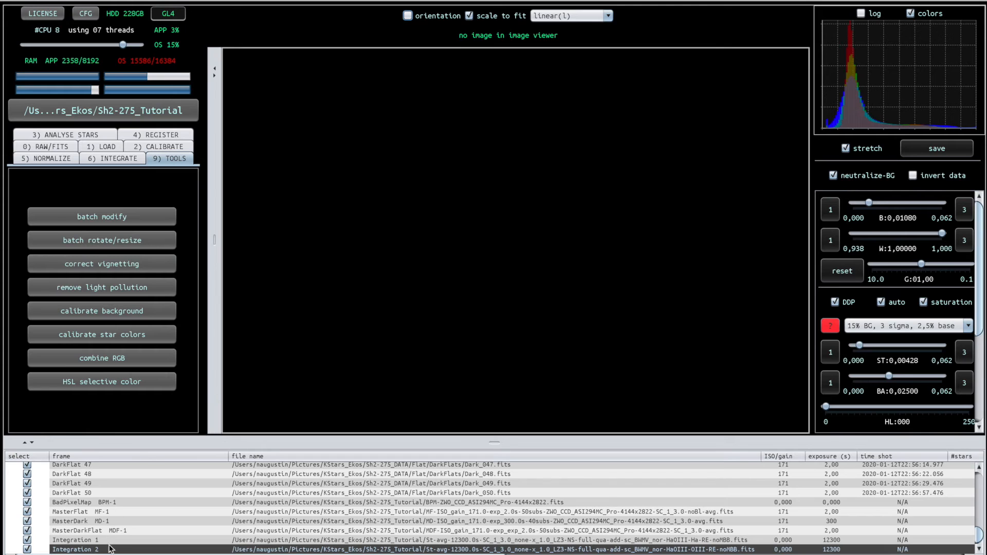
scroll(111, 544, down, 1)
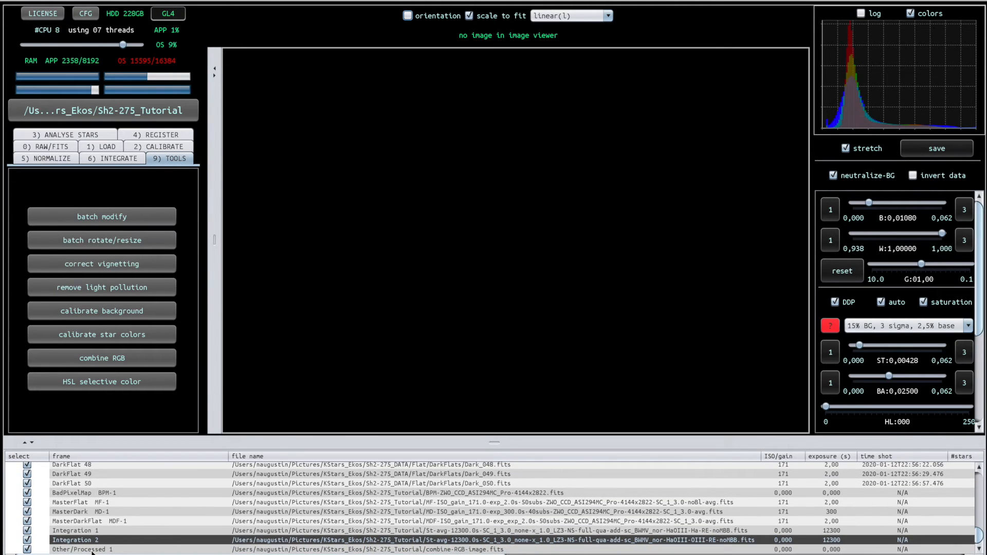
click(93, 550)
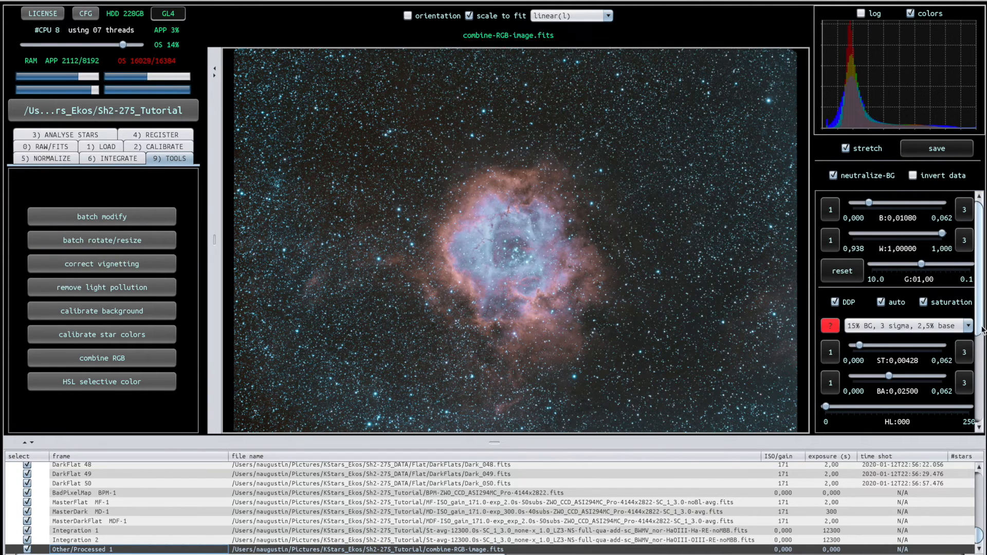
Narrow the ranges of the B, W, ST, BA and CON stretch sliders for finer adjustment
click(965, 215)
click(965, 215)
click(965, 244)
scroll(966, 245, down, 3)
click(966, 245)
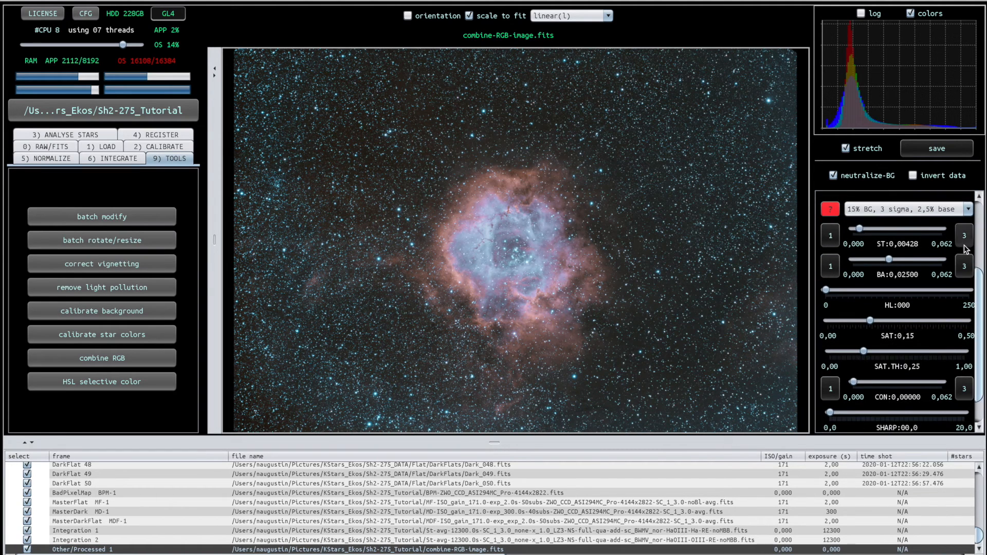
click(964, 266)
click(964, 389)
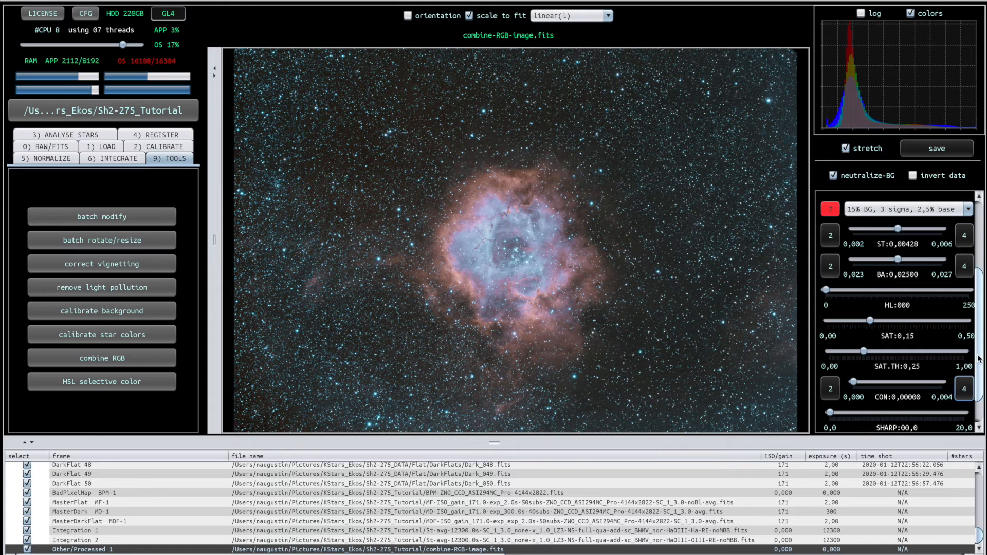
scroll(982, 404, down, 1)
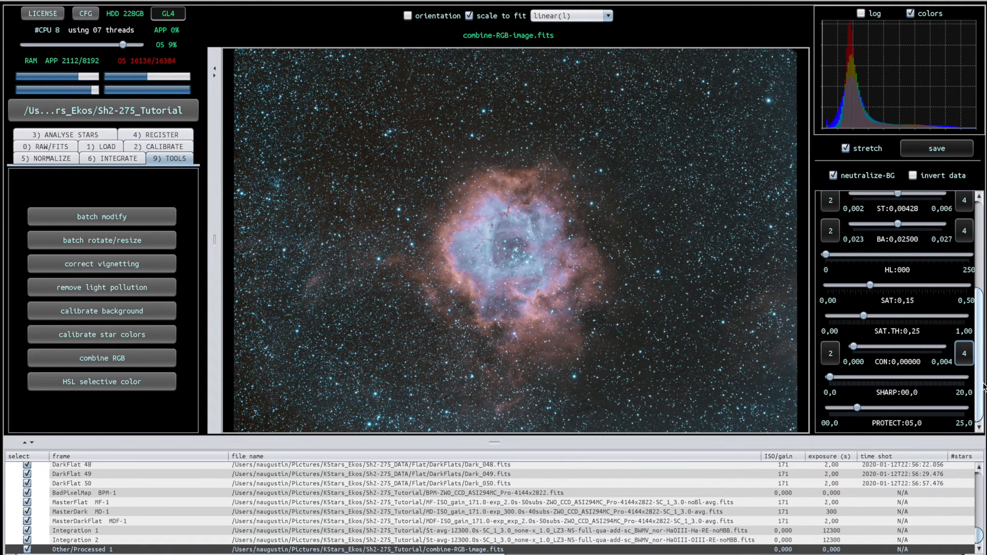
drag(981, 401, 979, 313)
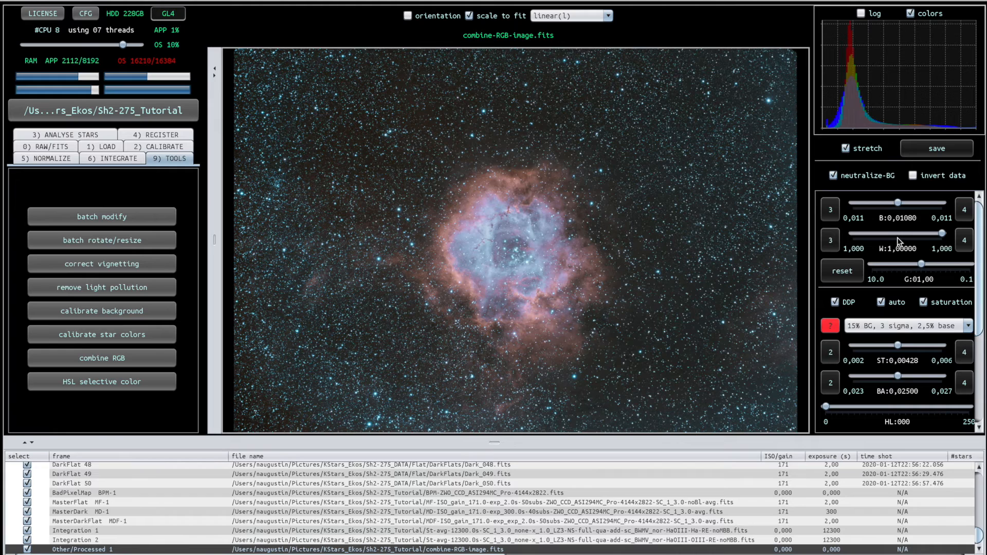
Turn off neutralize-BG, try the 20% BG, 5 sigma, 2,5% base stretch preset, and apply 30% BG, 2 sigma, 0,0% base instead
click(833, 175)
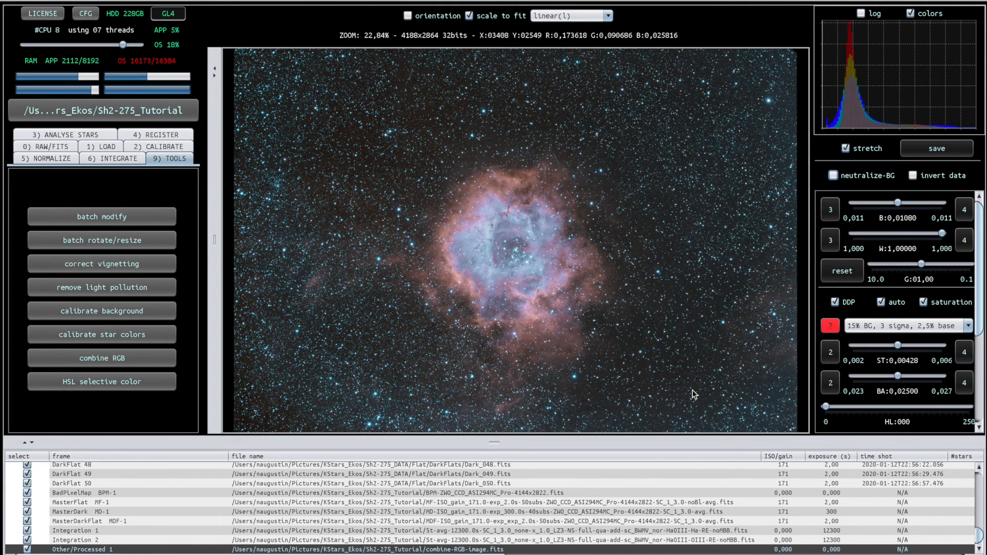
drag(979, 315, 980, 323)
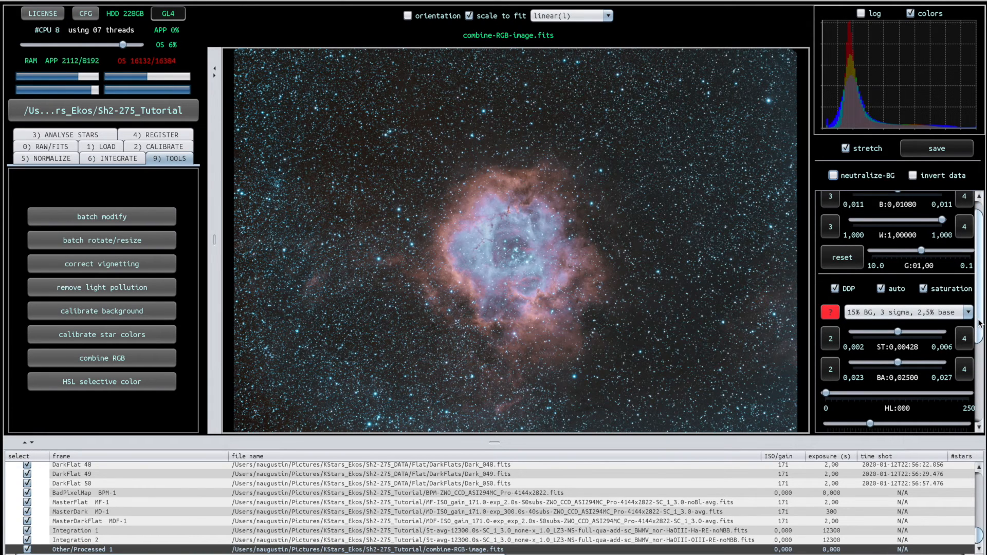
drag(980, 323, 979, 329)
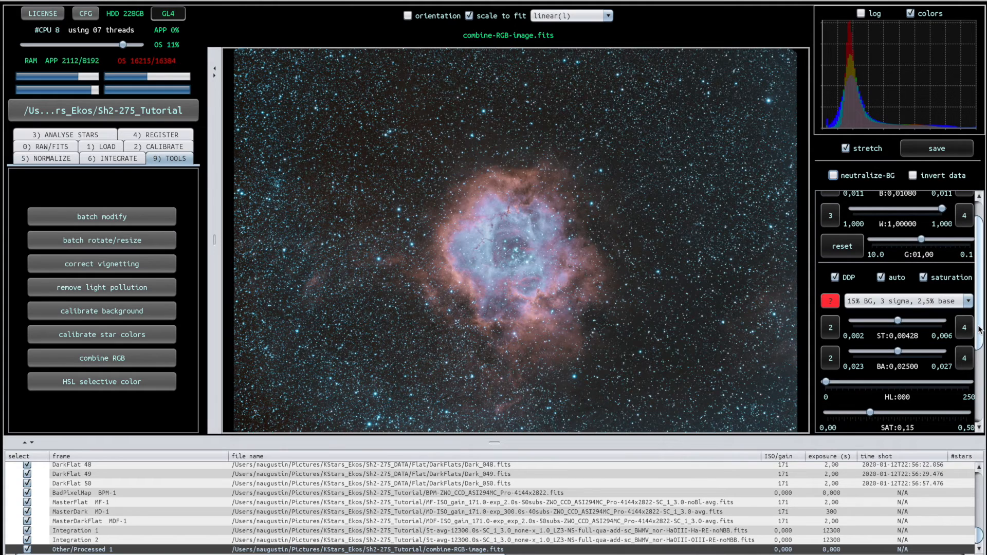
click(968, 300)
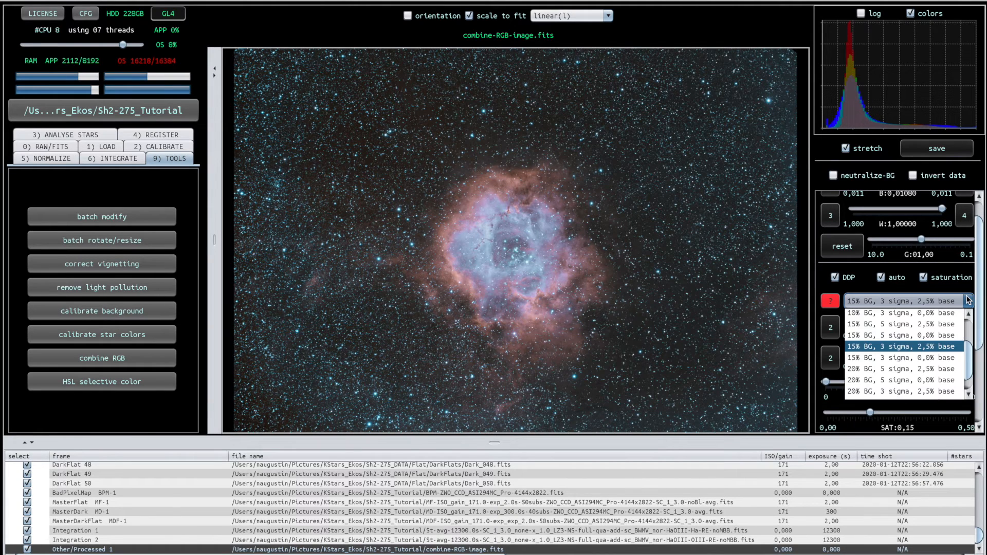
click(906, 369)
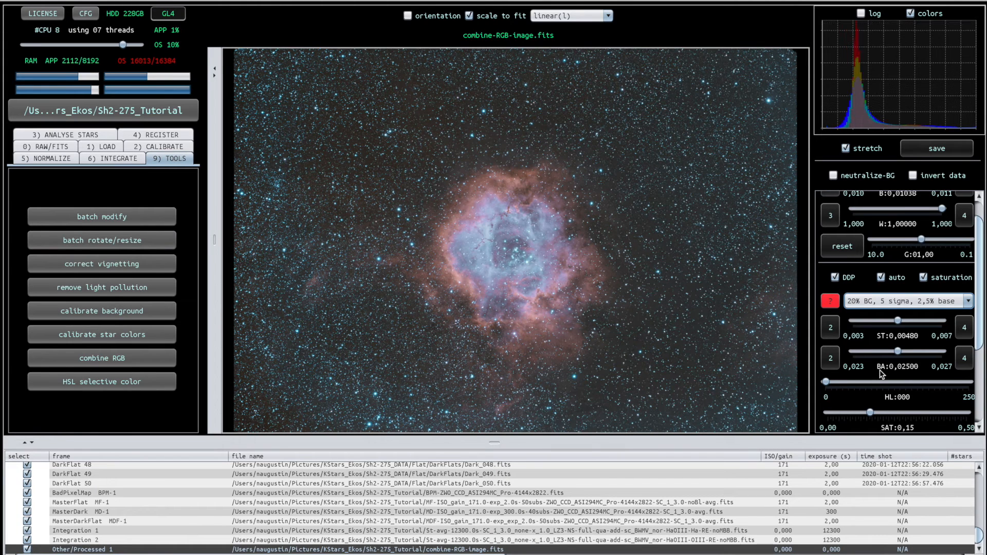
click(968, 301)
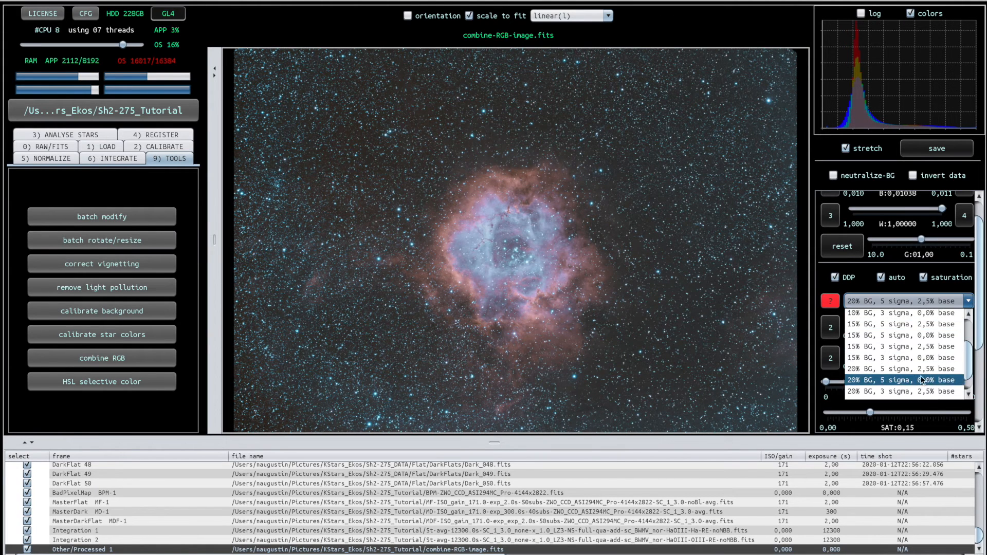
scroll(971, 367, down, 3)
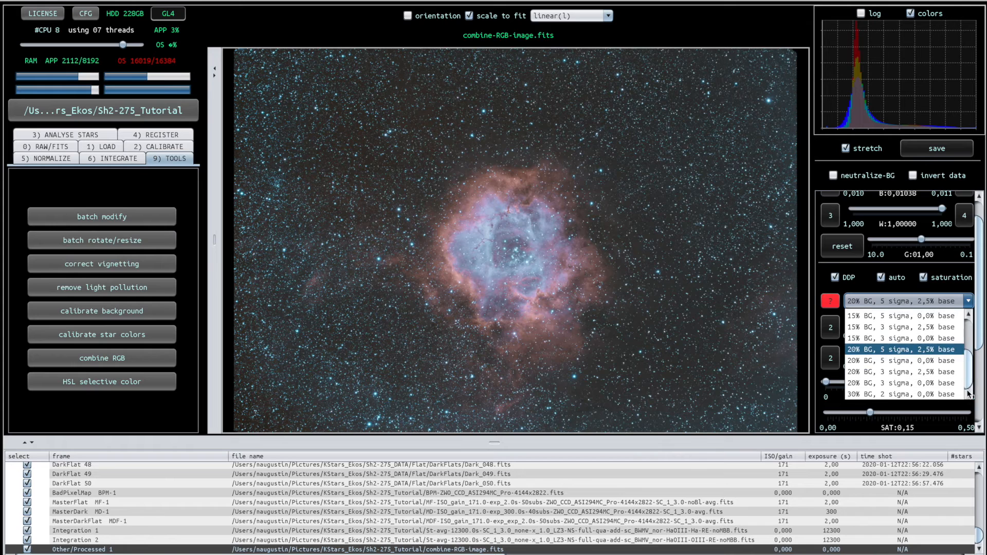
click(931, 391)
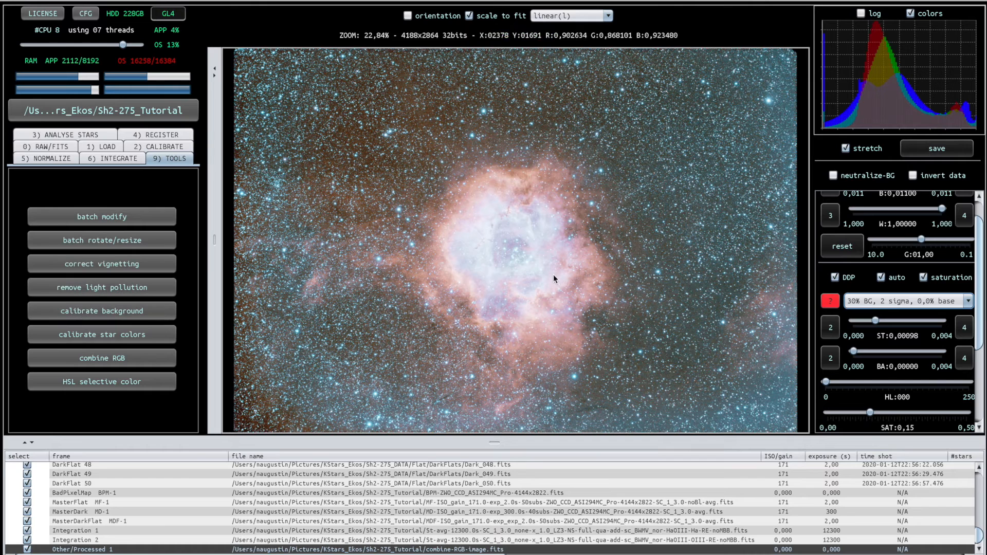
Set the saturation threshold (SAT.TH) to 0,09 and the saturation (SAT) to 0,20
drag(983, 315, 982, 353)
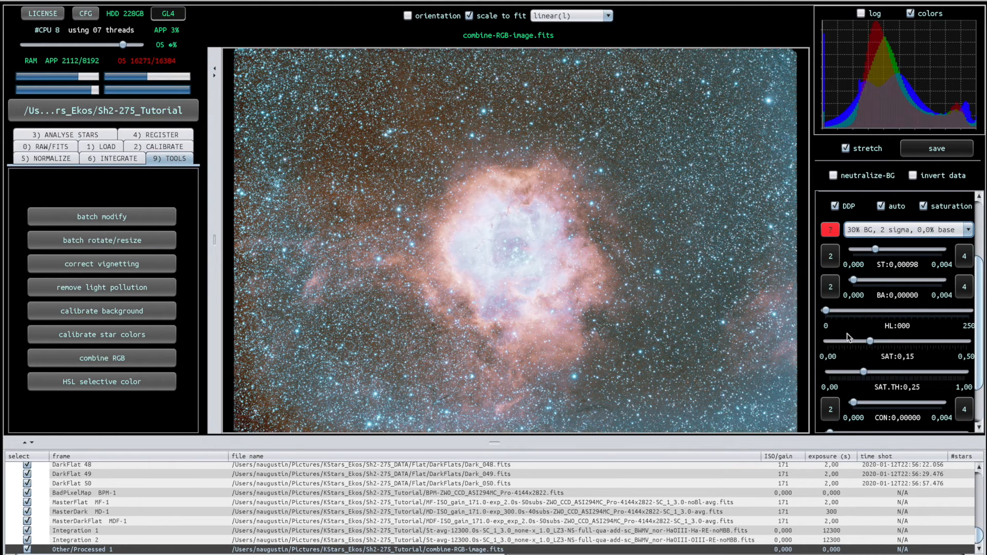
drag(864, 372, 848, 375)
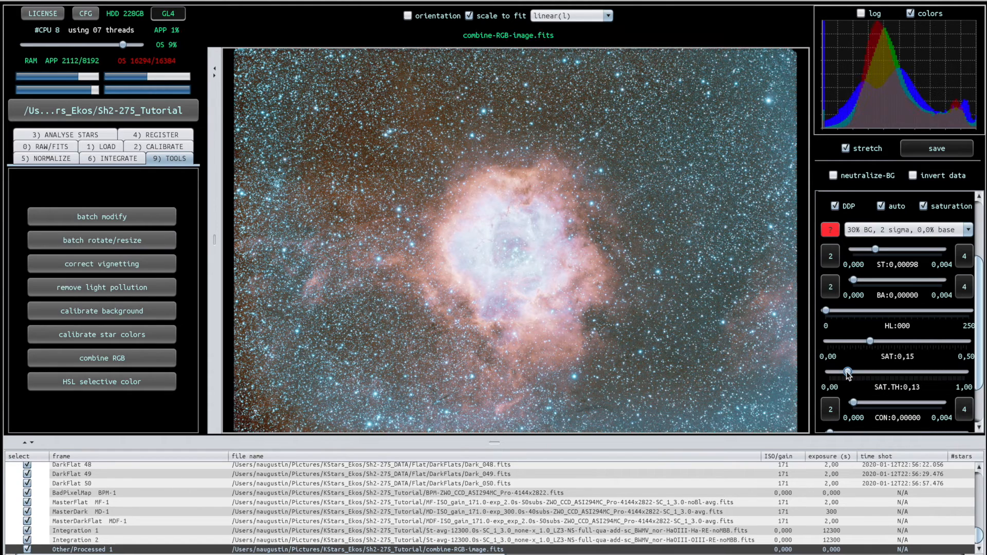
drag(848, 375, 842, 374)
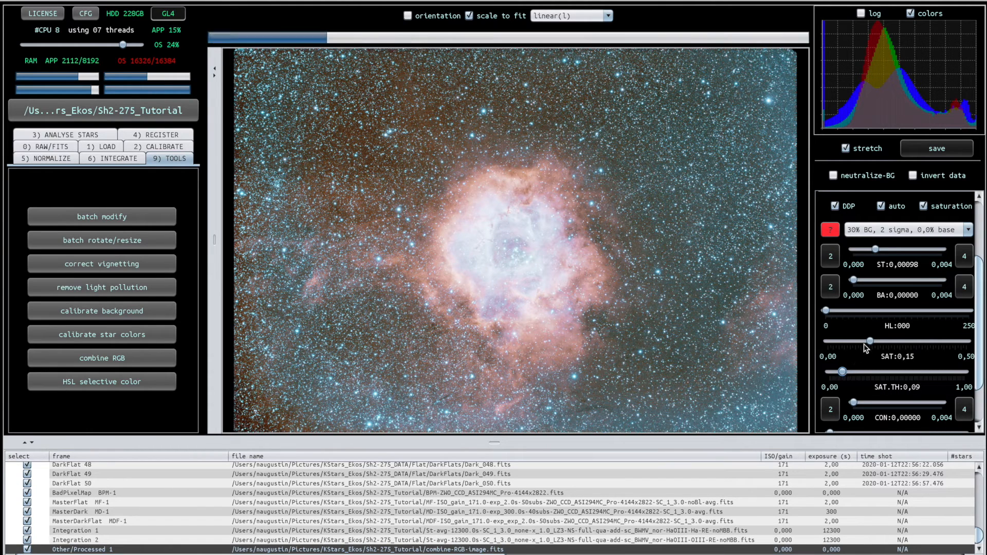
drag(873, 344, 887, 344)
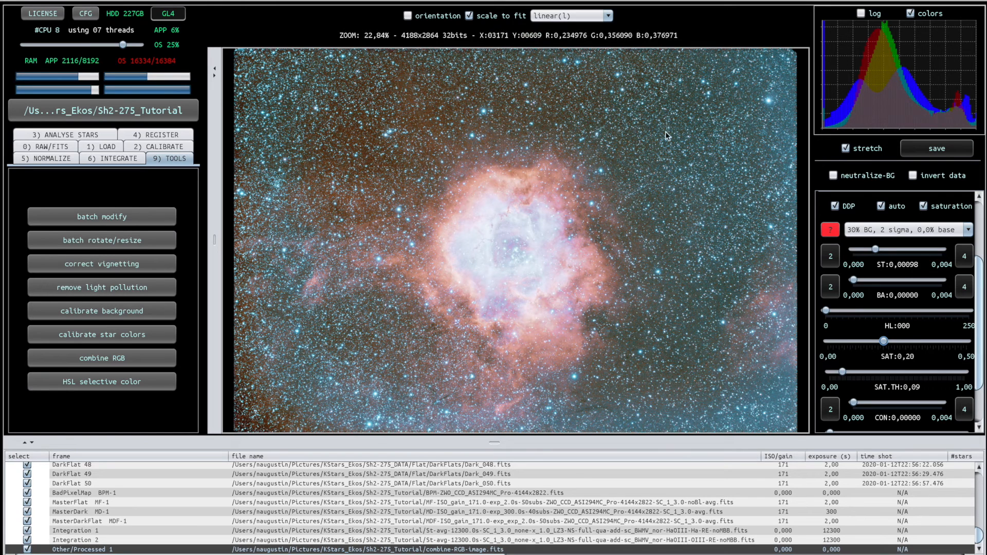
Start light pollution removal on the current image, mark five background boxes in the four corners and the lower-left area, and calculate the model
click(83, 293)
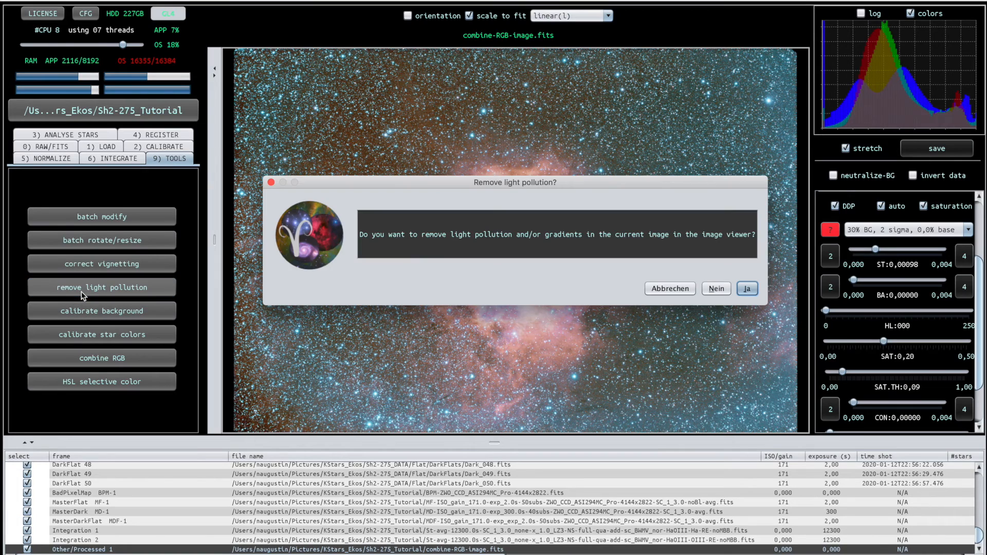
click(746, 289)
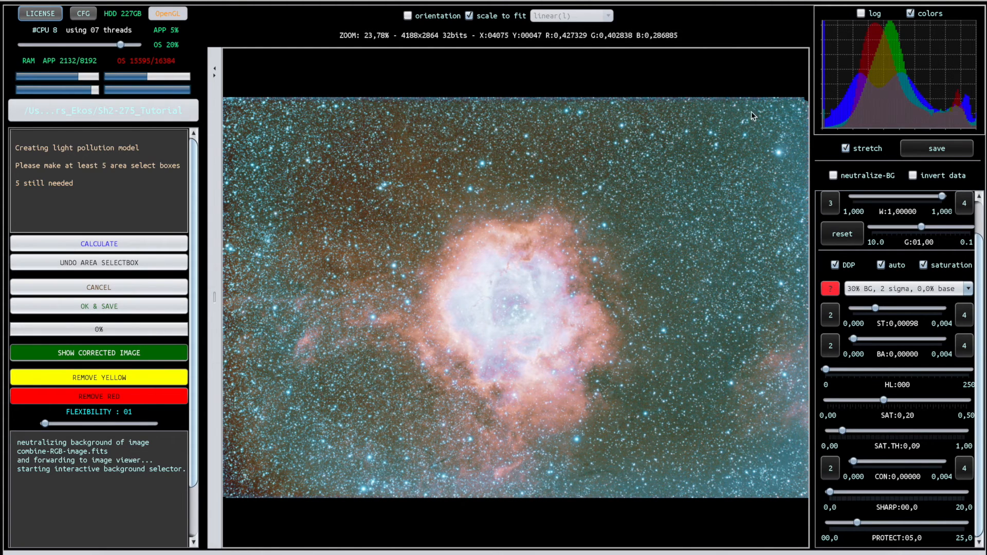
drag(231, 113, 234, 114)
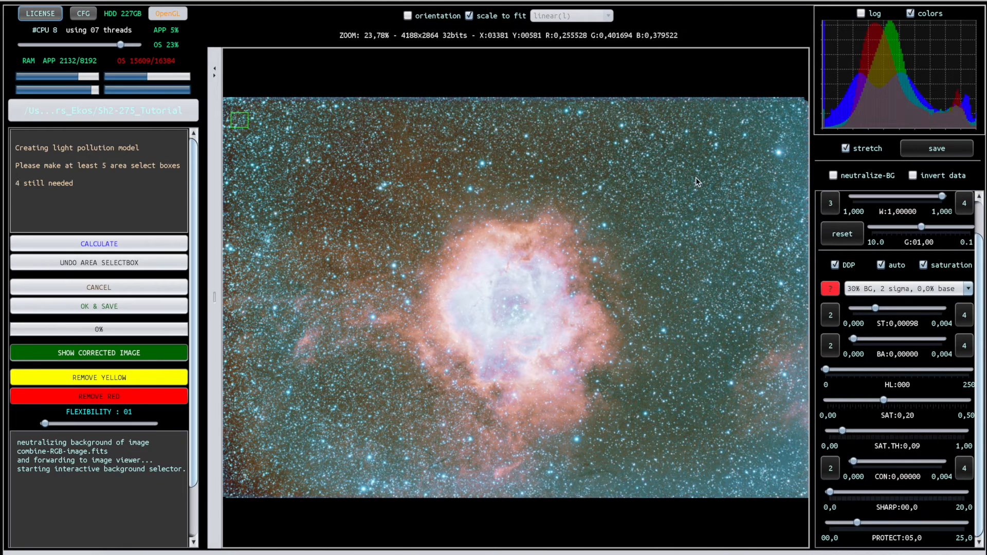
drag(798, 114, 776, 125)
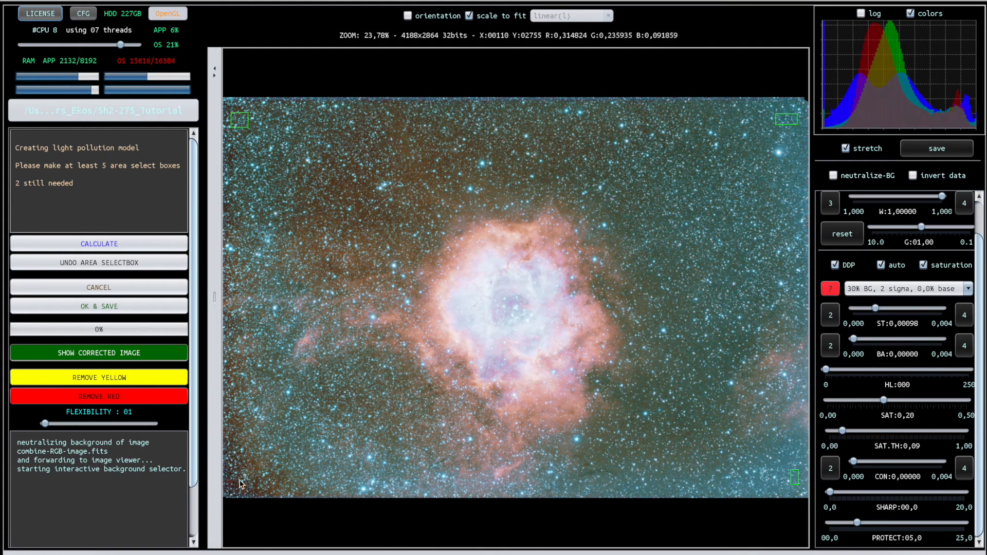
drag(245, 461, 236, 473)
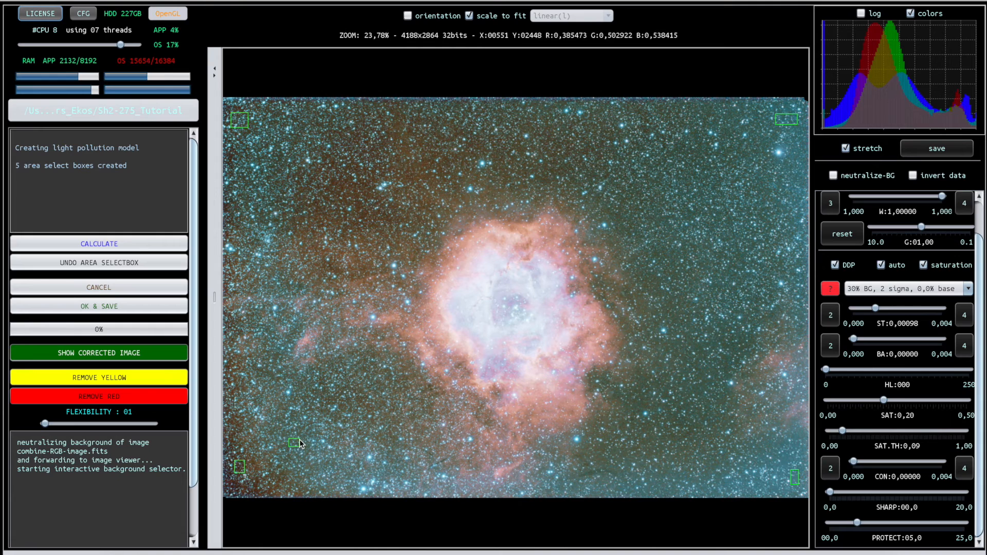
click(108, 246)
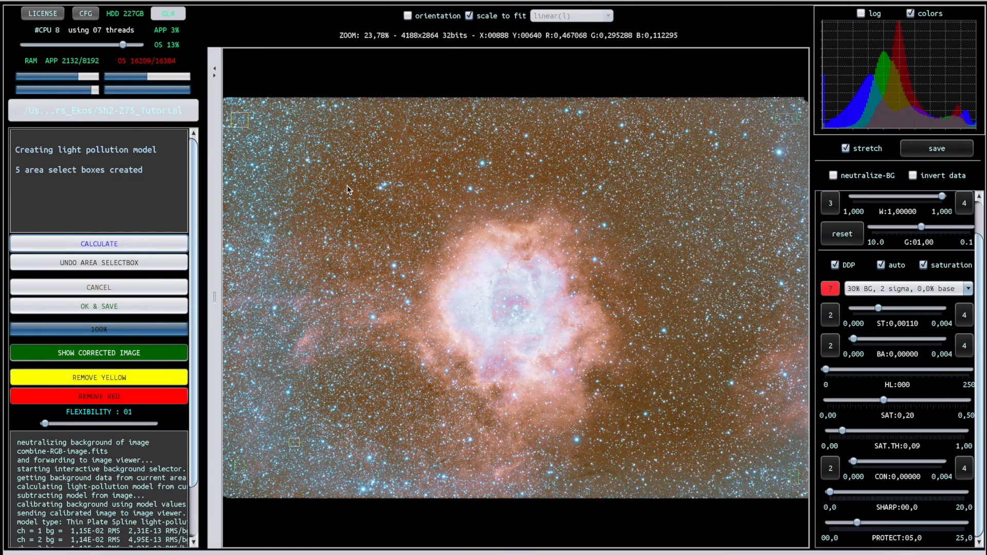
Add ten background boxes along the image's upper, right and lower edges and right of the nebula, and recalculate the light pollution model
drag(353, 130, 354, 130)
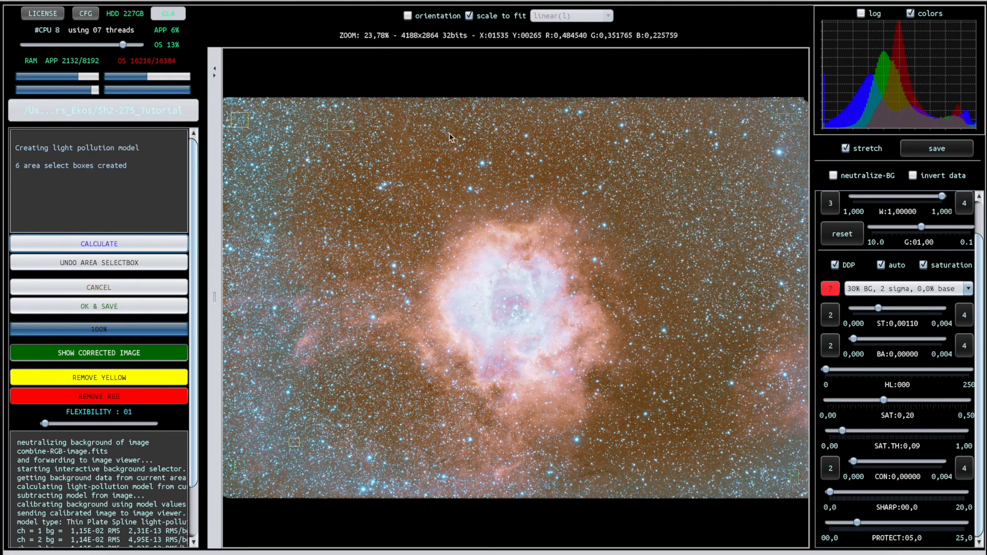
drag(450, 129, 449, 129)
drag(695, 117, 646, 129)
drag(517, 124, 517, 124)
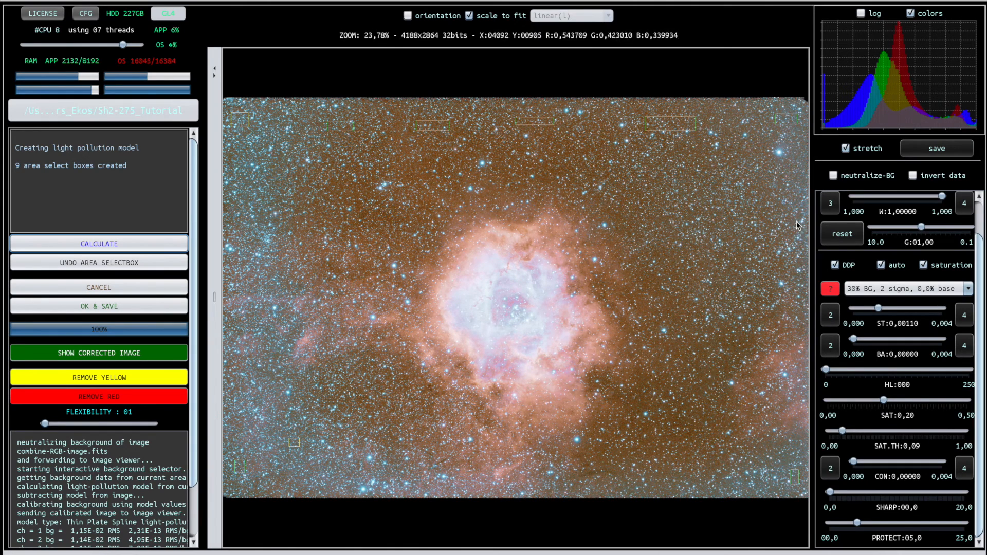
drag(798, 250, 798, 249)
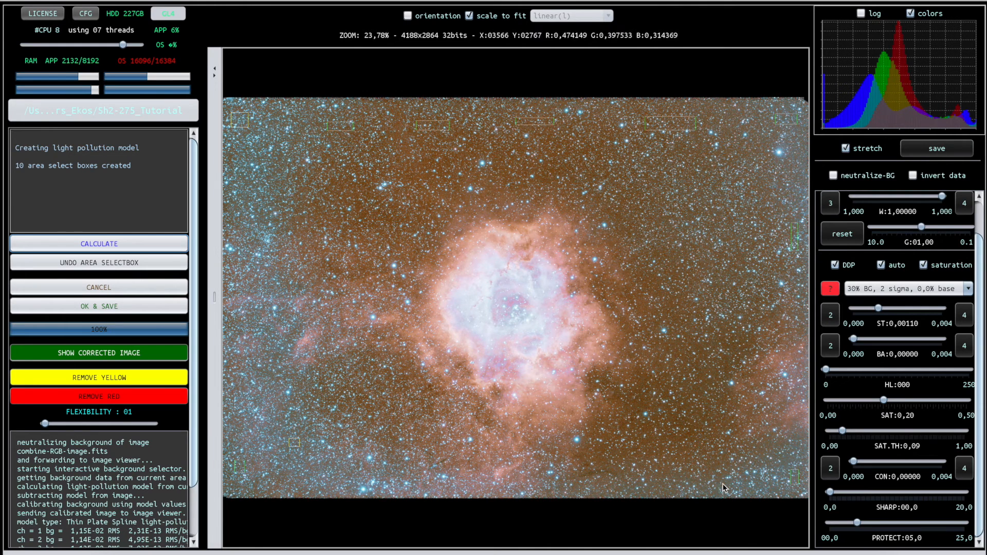
drag(717, 489, 747, 481)
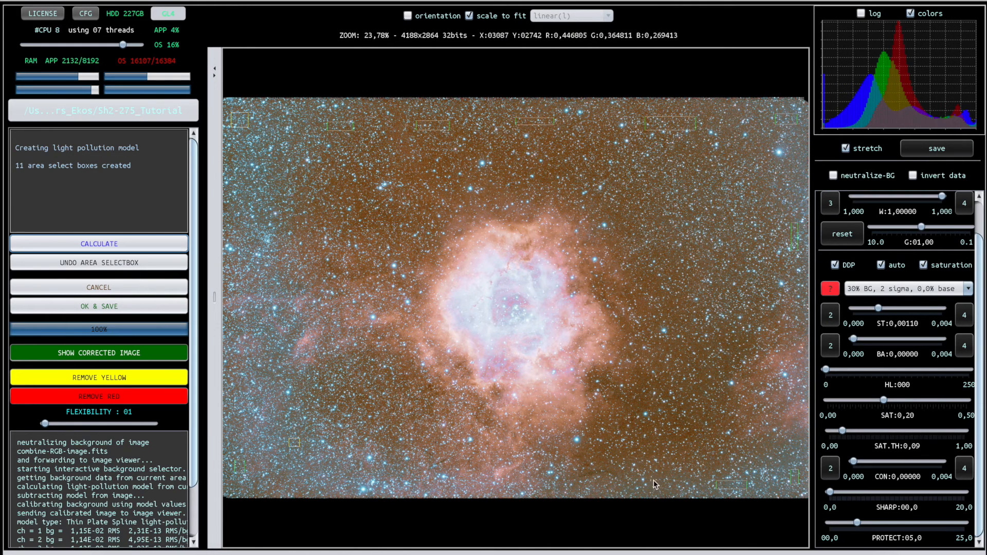
drag(632, 481, 600, 488)
drag(696, 435, 666, 448)
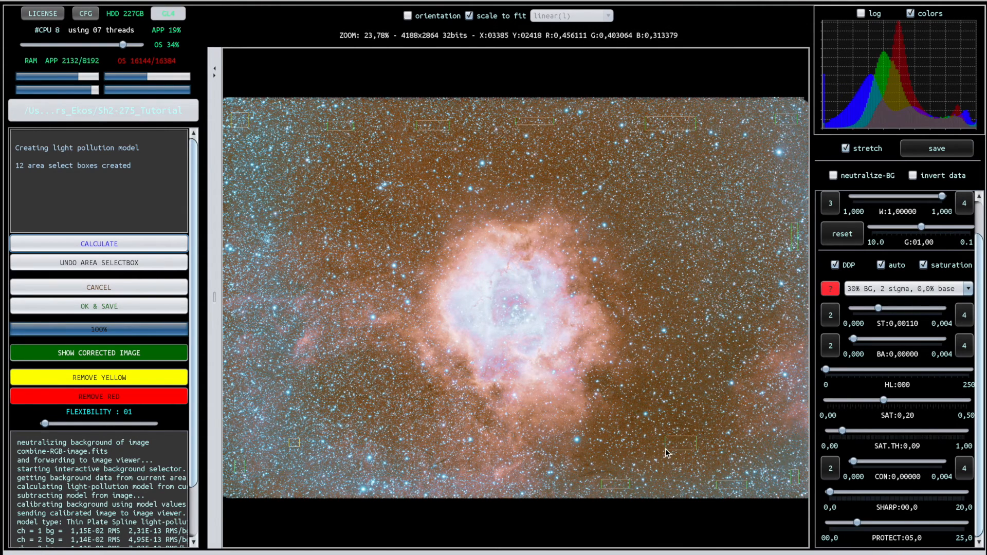
drag(708, 361, 686, 367)
drag(728, 291, 704, 301)
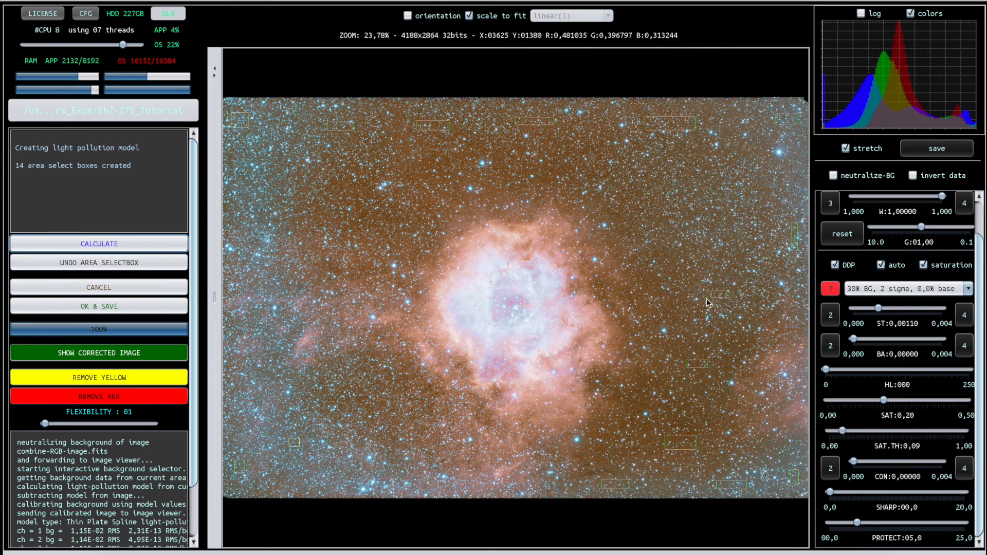
click(87, 243)
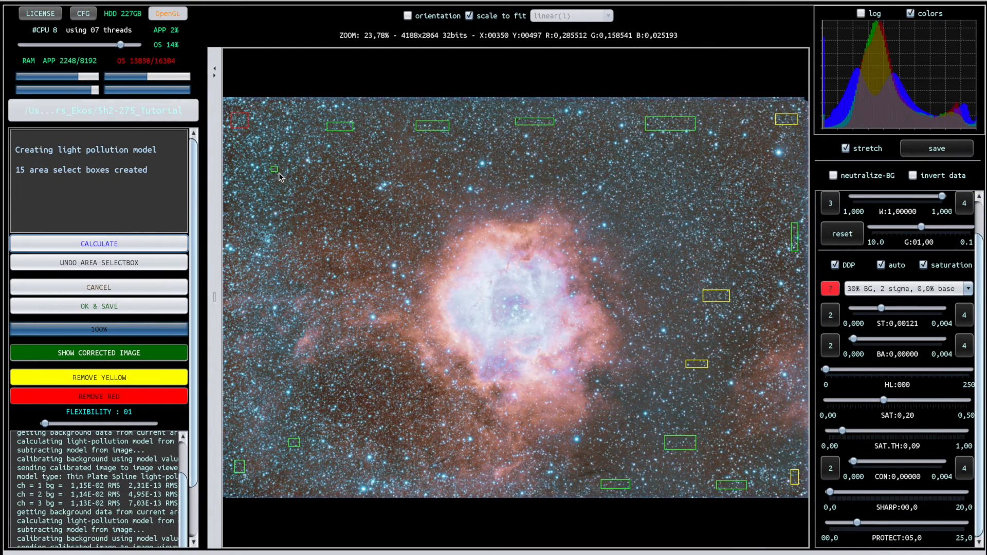
Add thirteen more small background boxes in nebula-free areas above, left and right of the nebula, and recalculate the light pollution model
drag(278, 173, 282, 176)
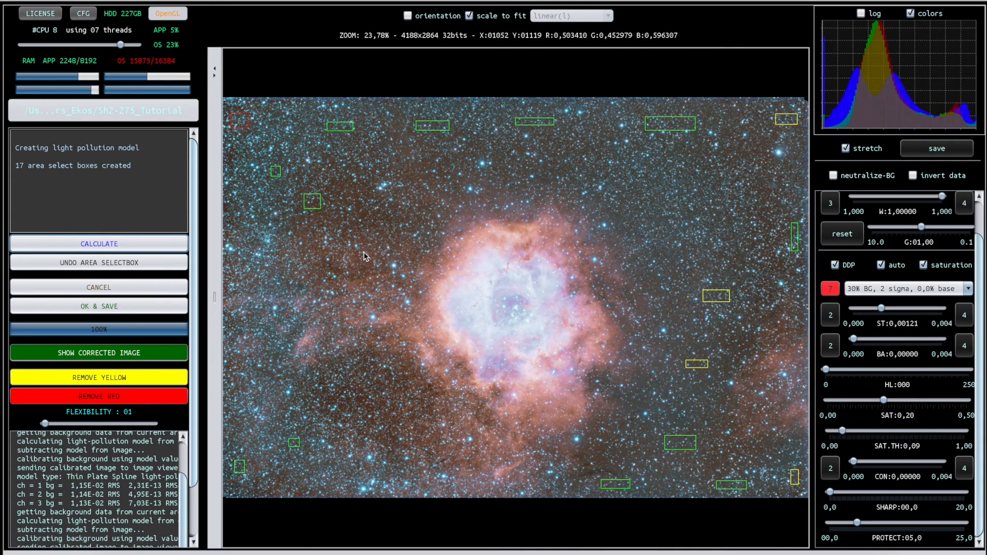
drag(370, 212, 379, 217)
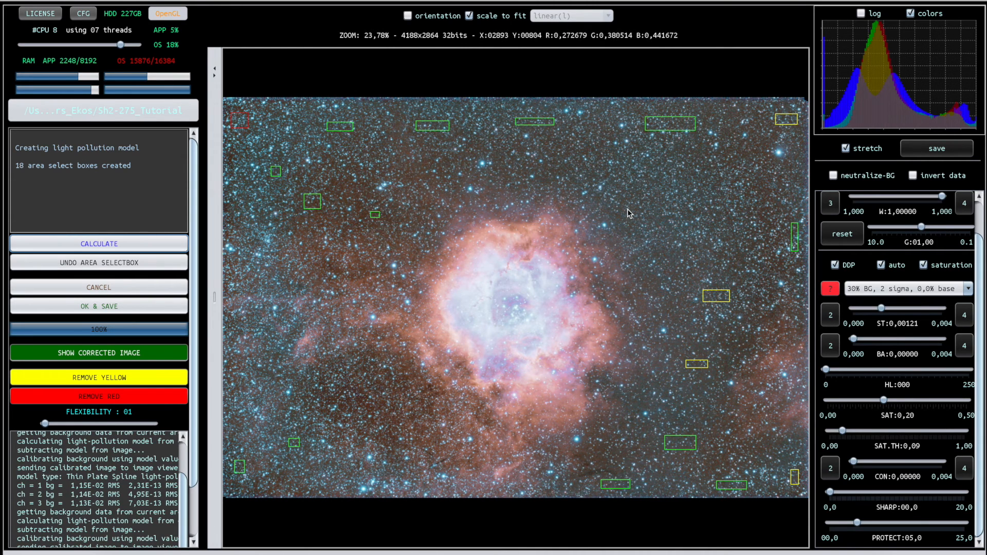
drag(504, 172, 495, 180)
drag(649, 197, 631, 205)
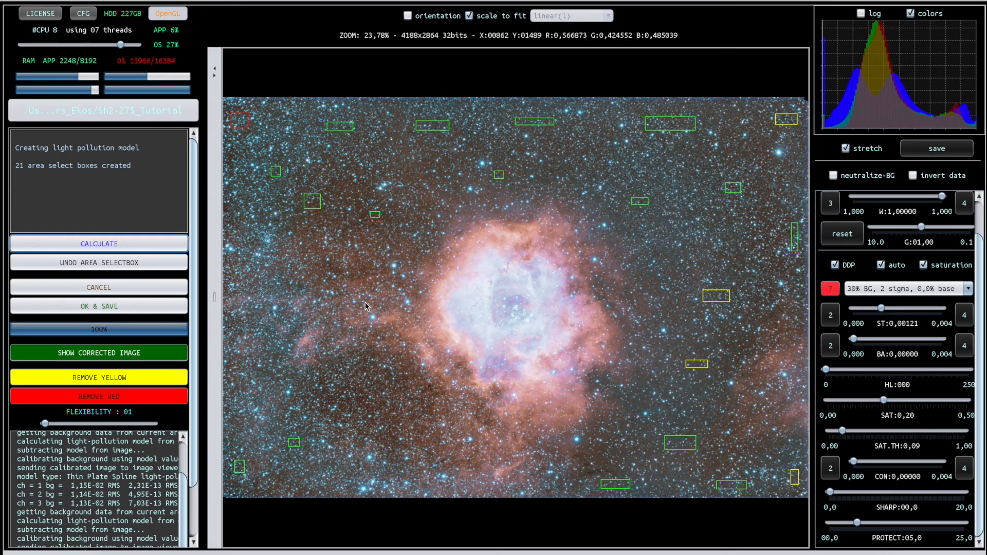
drag(353, 402, 343, 412)
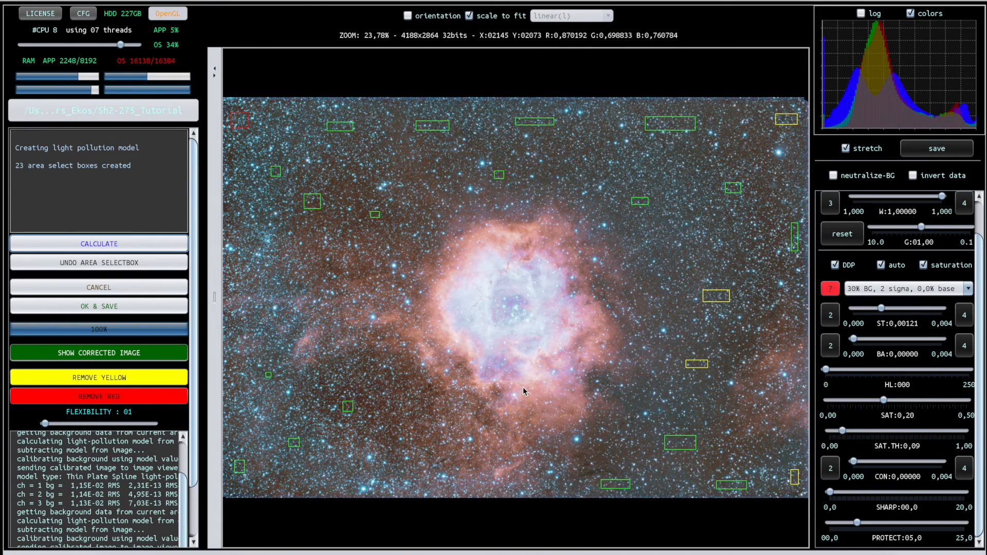
drag(662, 248, 666, 254)
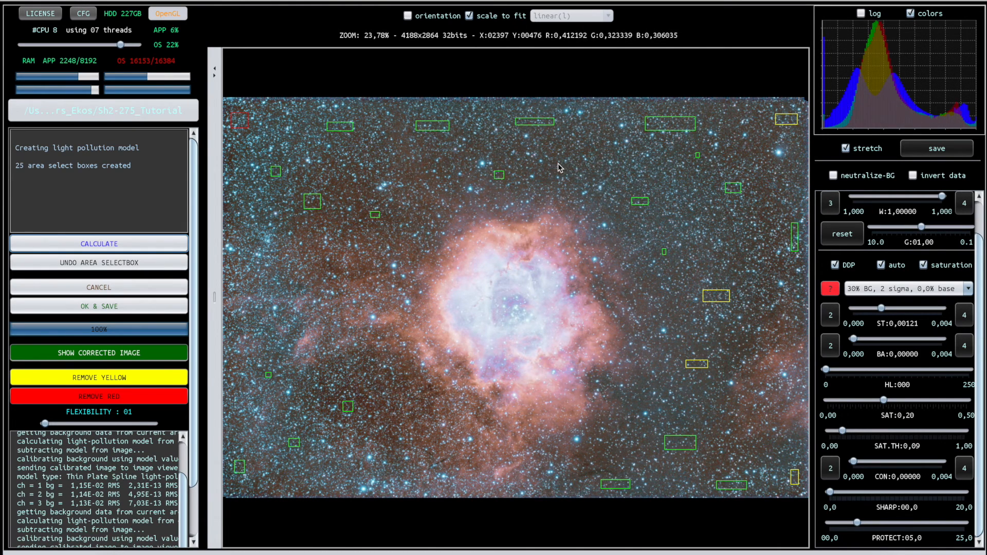
drag(566, 170, 574, 176)
drag(275, 119, 283, 123)
drag(236, 189, 243, 206)
click(122, 245)
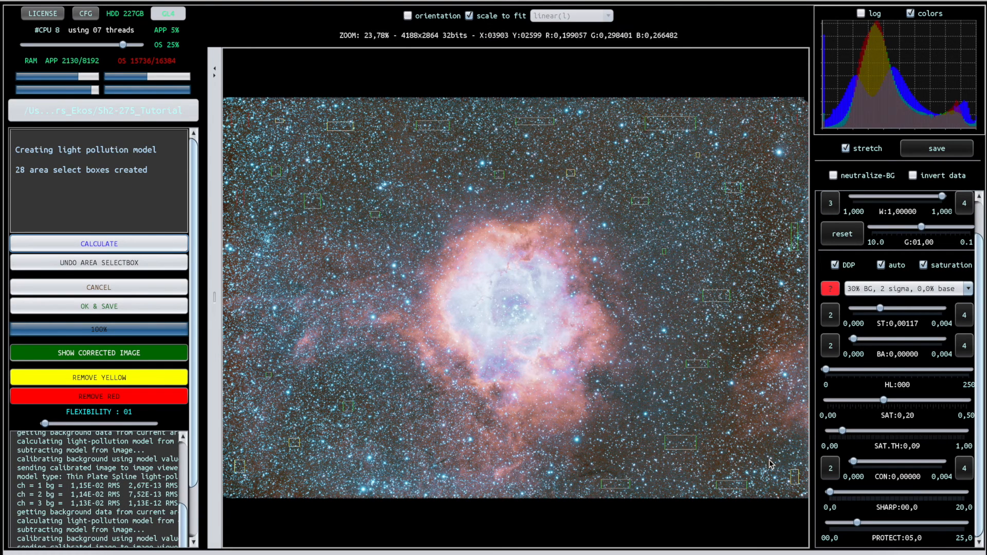
Add four small background boxes: one near the lower-right corner, one near the right edge and two left of the nebula
drag(720, 455, 729, 460)
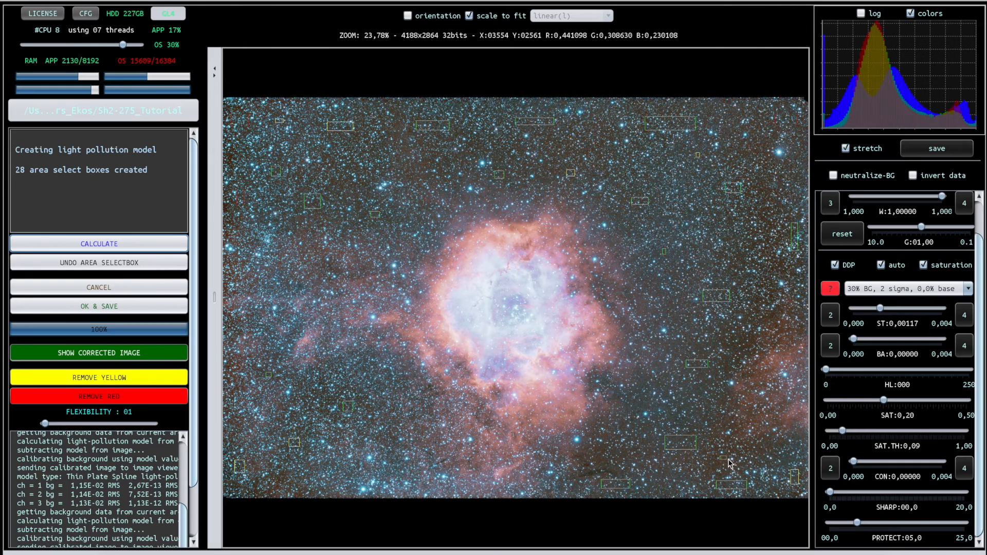
drag(745, 344, 745, 346)
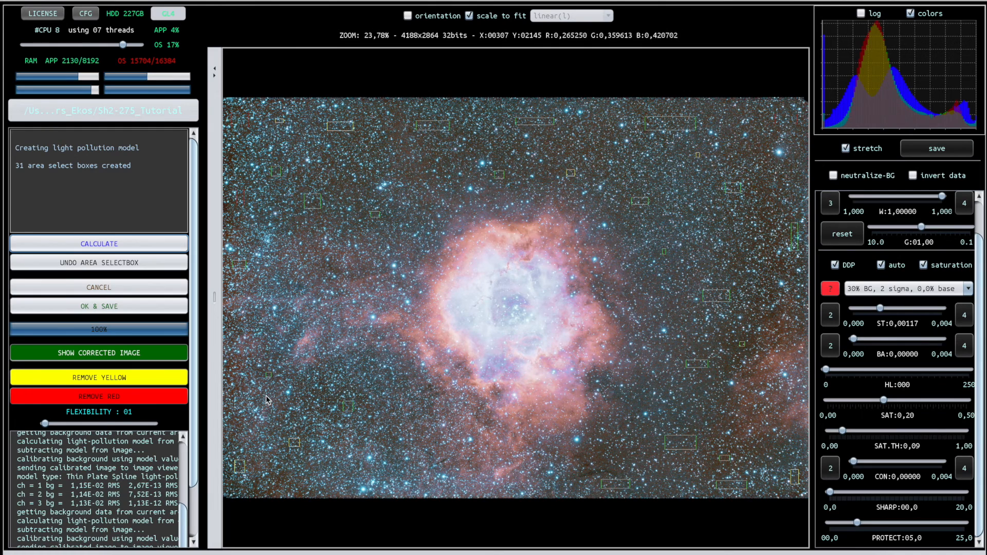
click(310, 390)
click(967, 289)
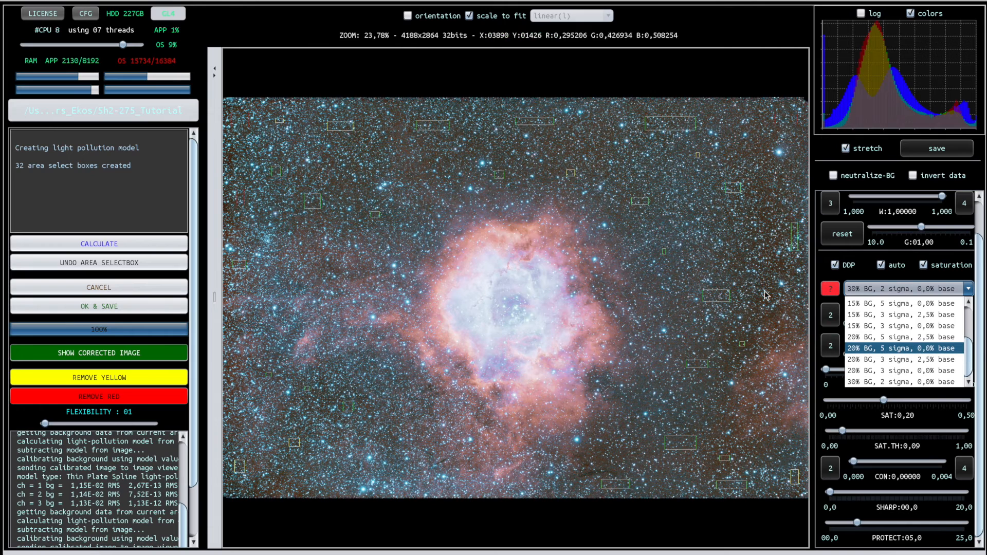
click(769, 268)
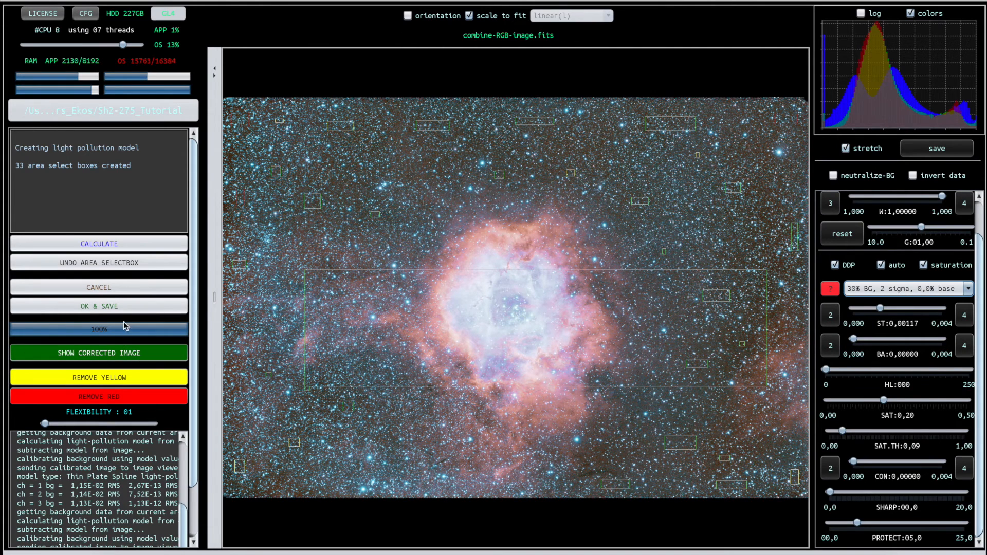
click(114, 263)
Add four small background boxes in the upper-right area and one wide box above the nebula, and recalculate the light pollution model
drag(738, 244, 735, 247)
drag(772, 193, 765, 197)
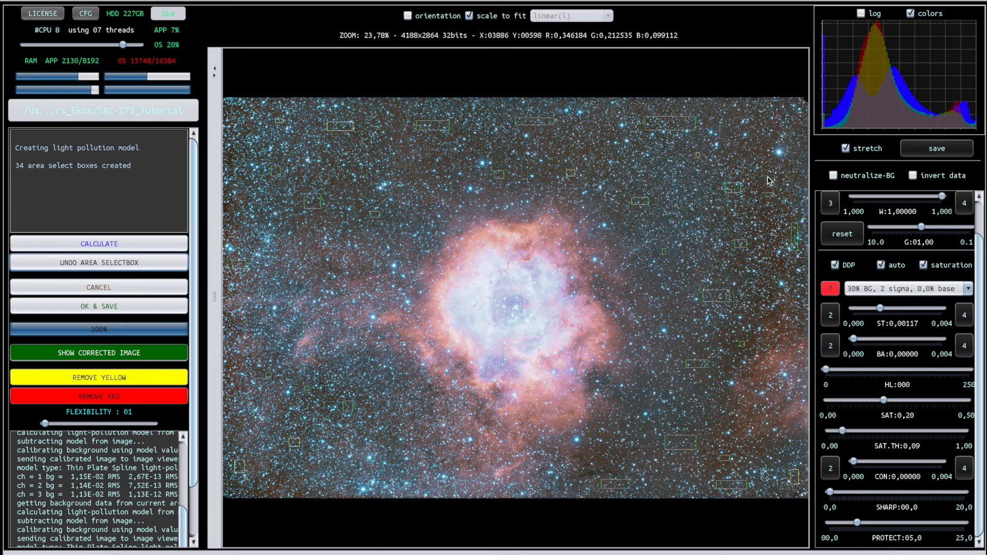
drag(764, 144, 759, 149)
drag(724, 112, 730, 117)
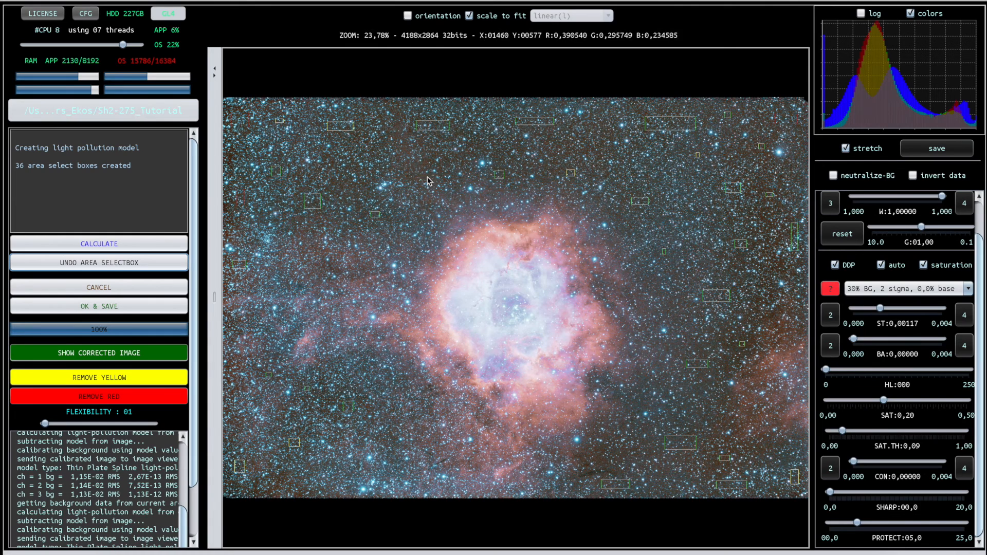
drag(421, 167, 428, 164)
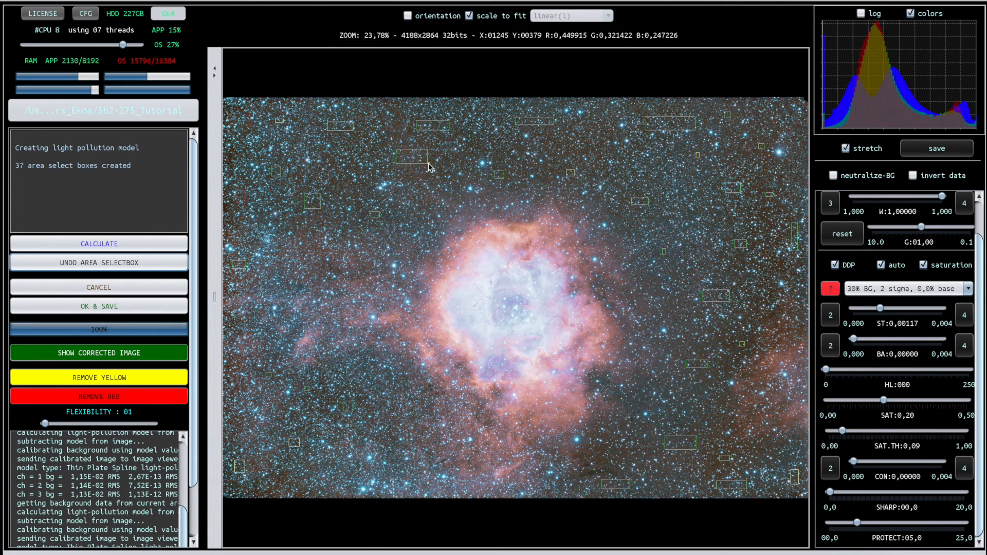
click(100, 247)
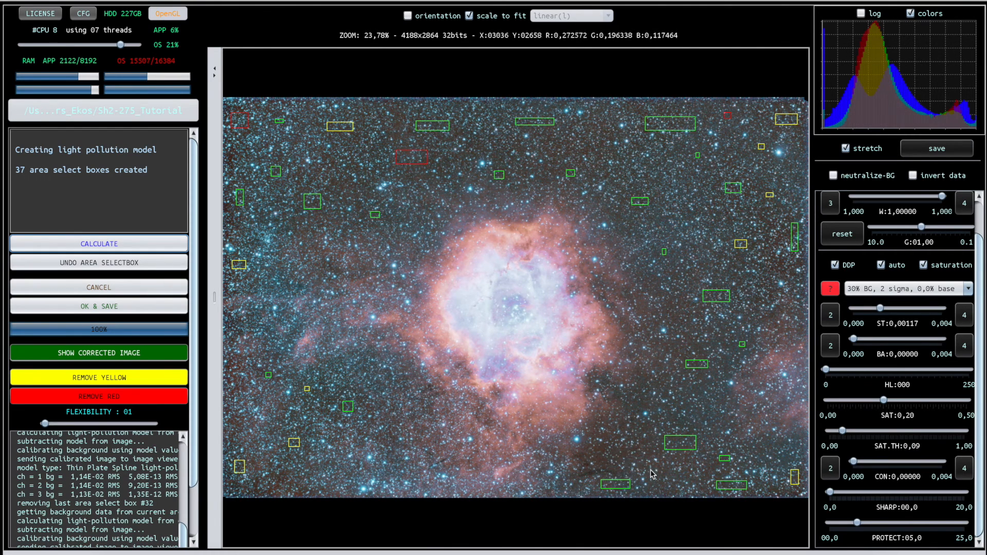
Add five background boxes, two in the lower-right area, one near the lower-left corner and two above the nebula, and recalculate the model
click(638, 456)
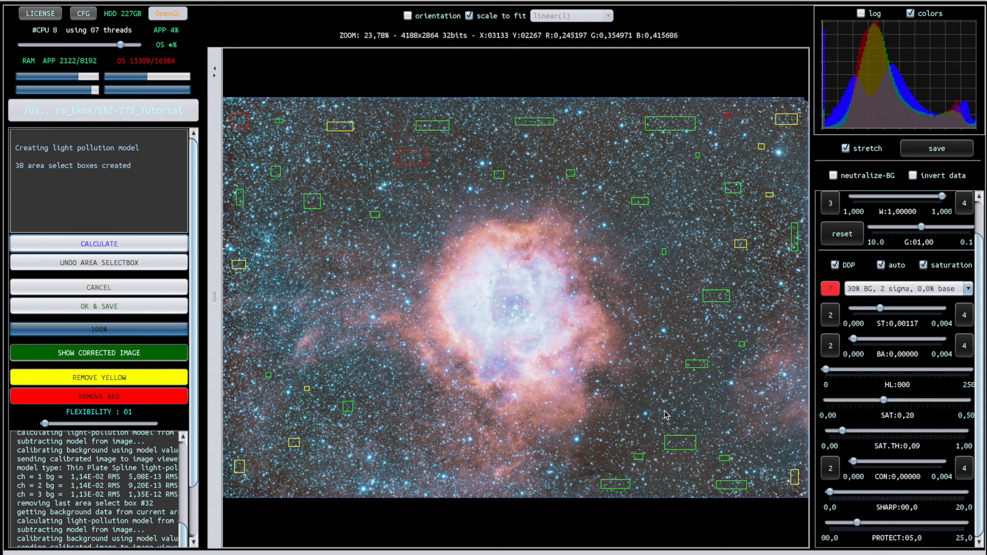
click(686, 406)
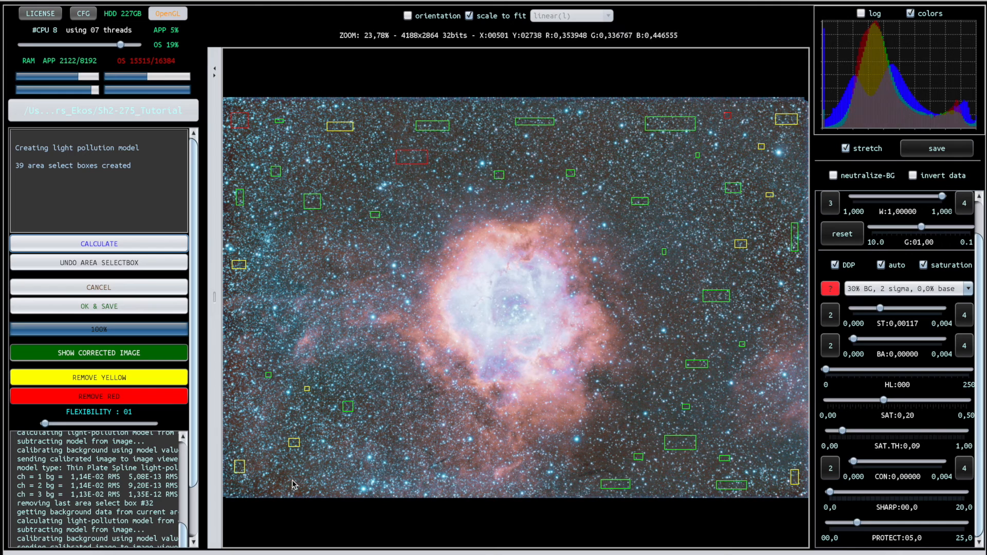
drag(289, 475, 275, 486)
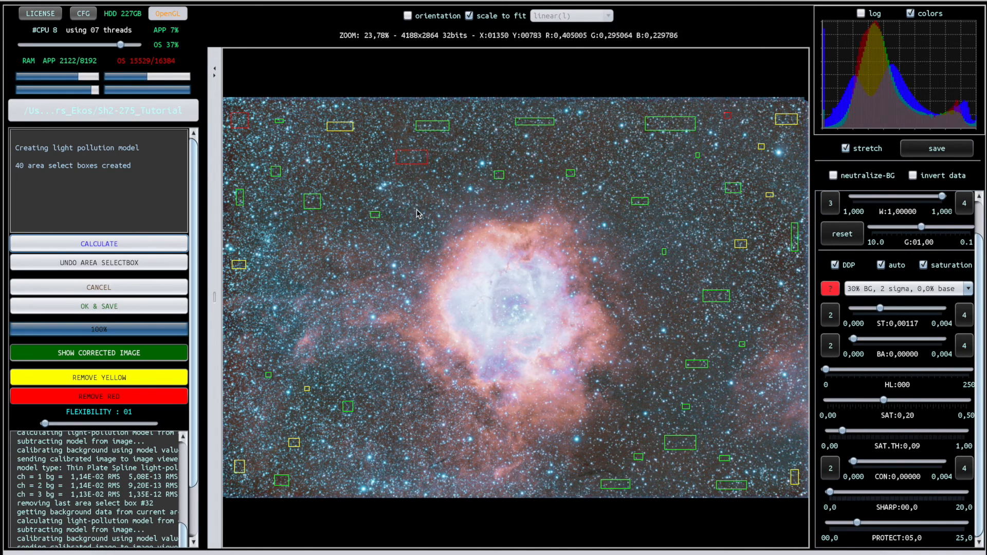
drag(419, 222, 416, 226)
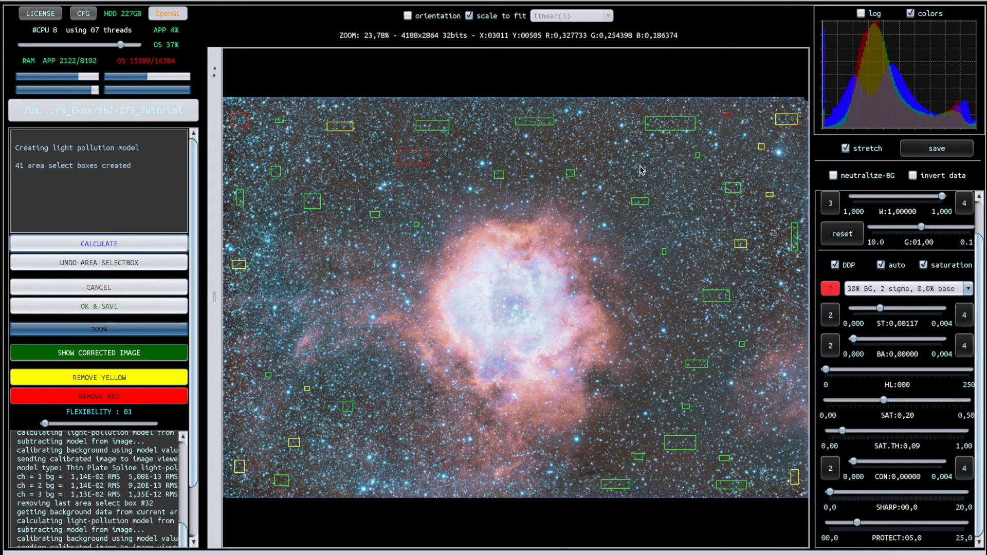
drag(602, 130, 590, 136)
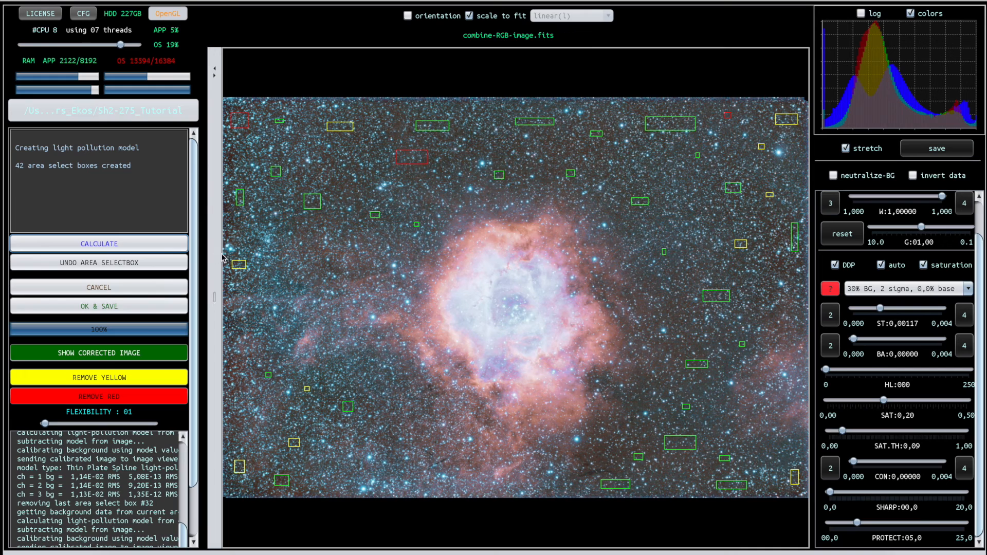
click(106, 245)
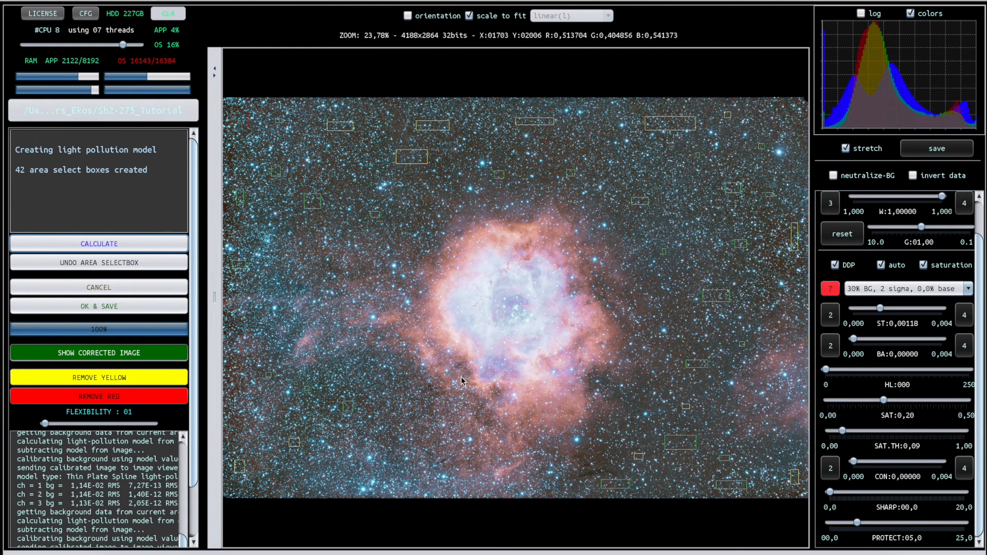
Show the histogram on a log scale and set the auto stretch to 20% BG, 3 sigma, 0,0% base
click(861, 14)
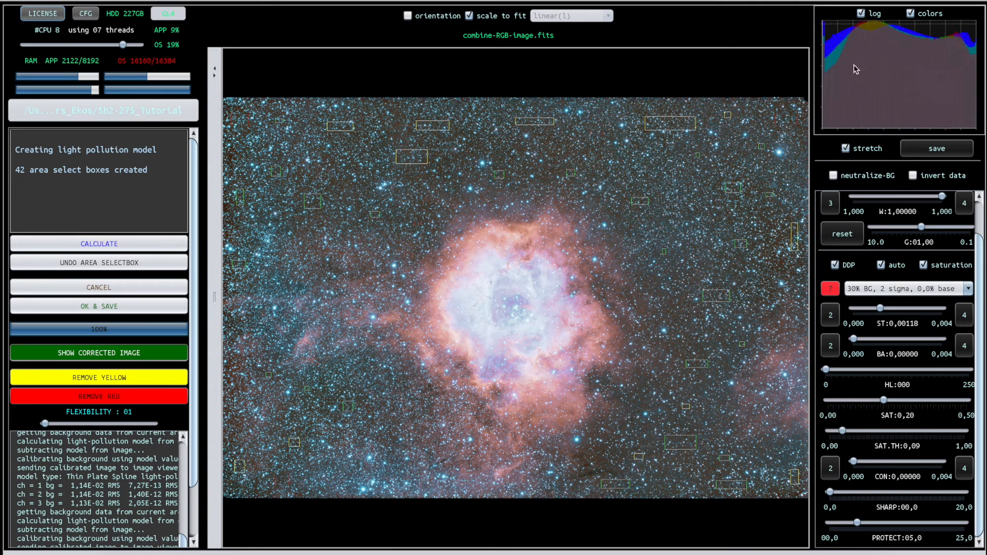
click(967, 292)
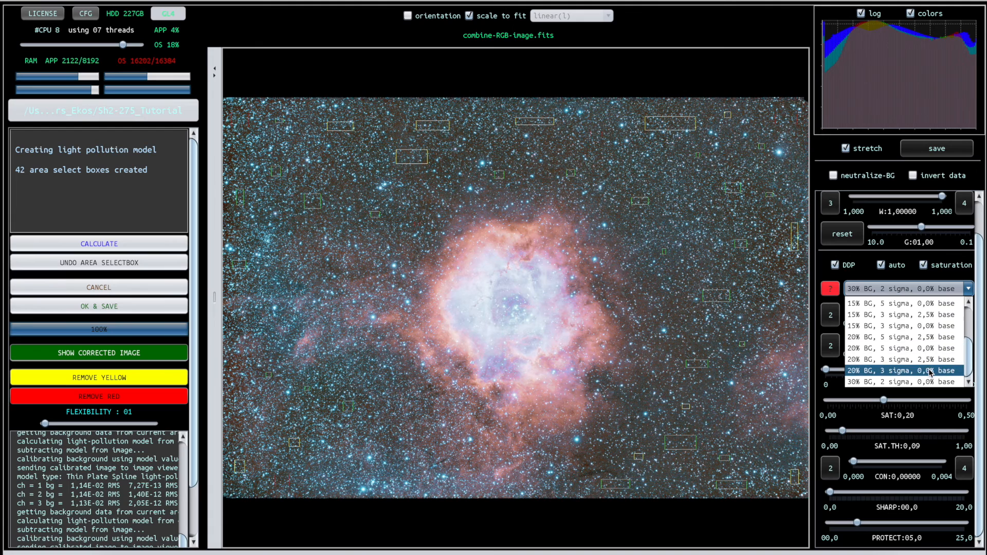
click(928, 369)
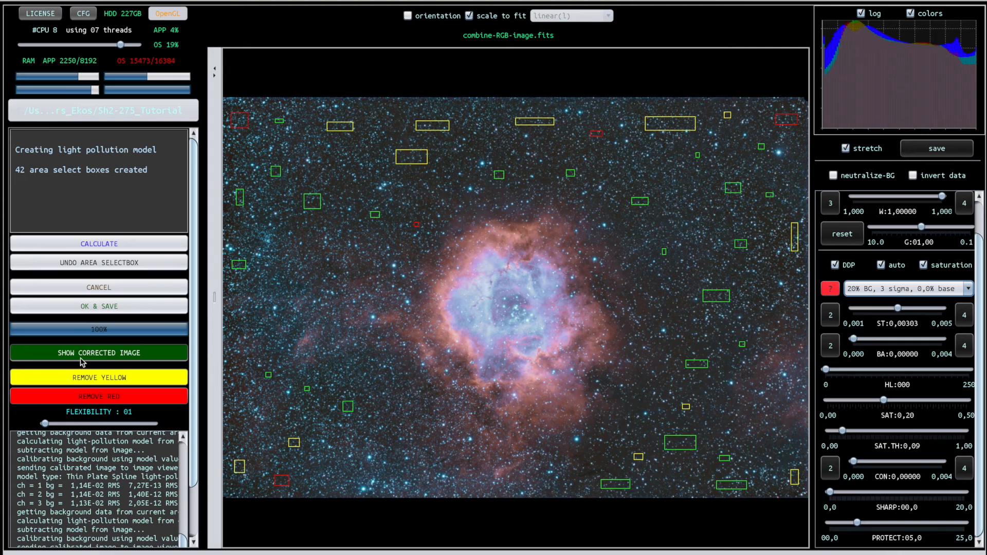
Inspect the light pollution correction model, return to the corrected image and save it as combine-RGB-image-lpc-cbg
click(103, 354)
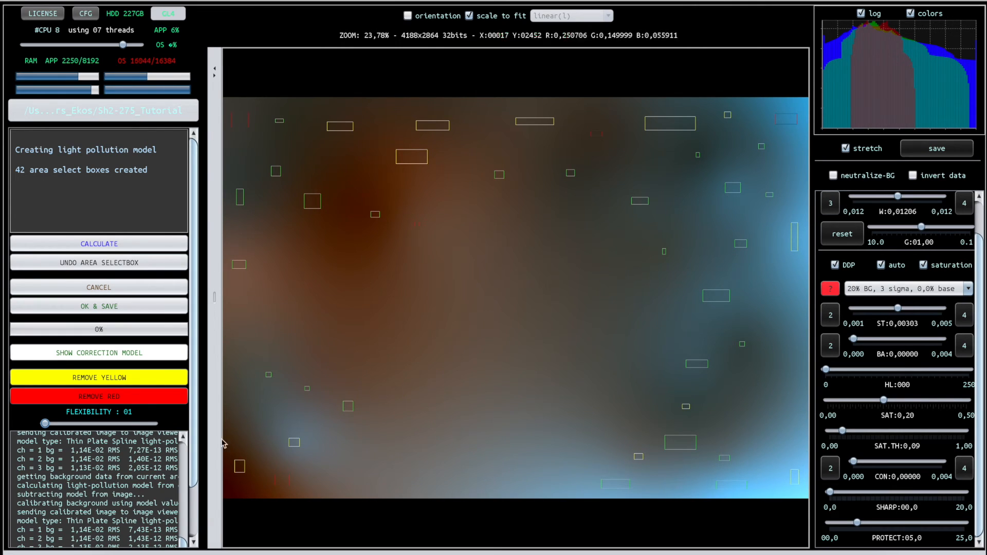
click(93, 353)
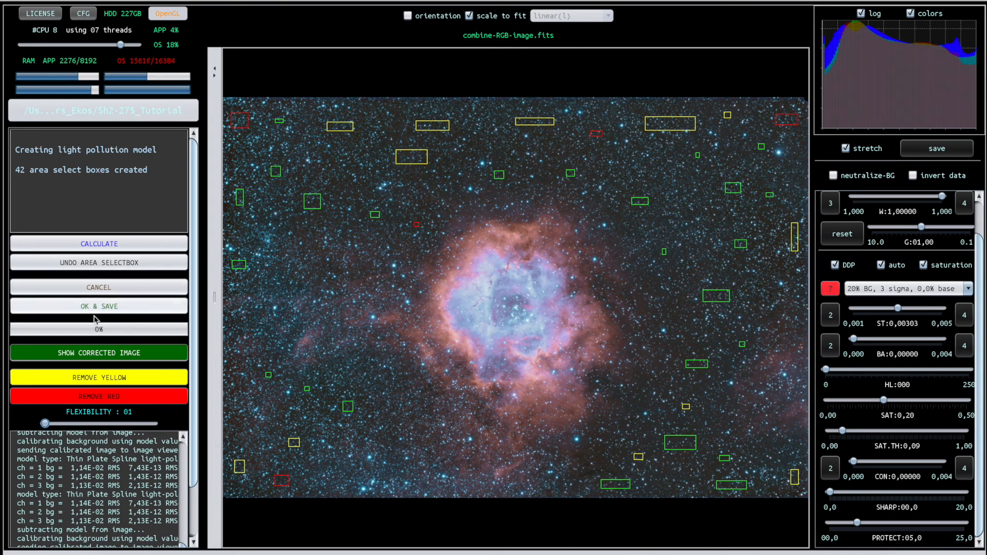
click(122, 307)
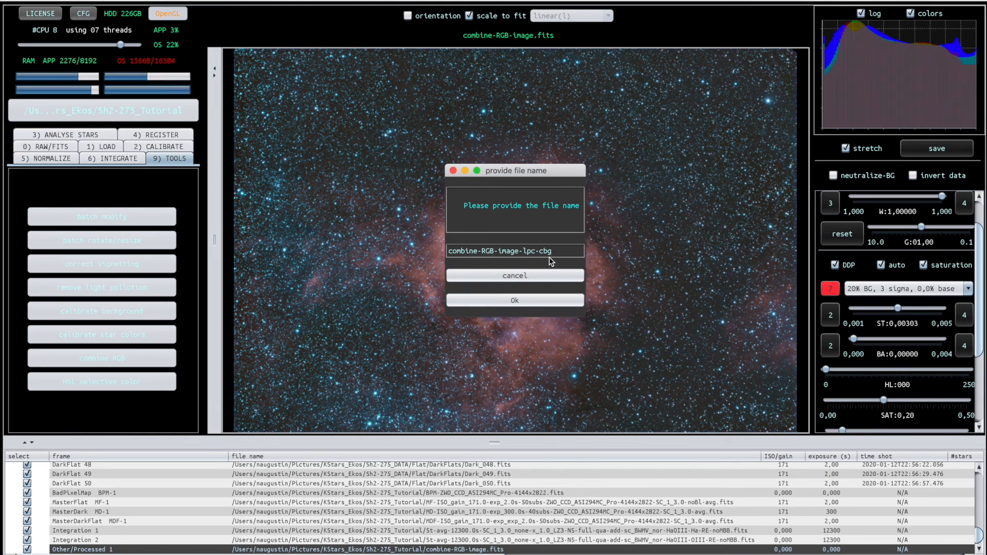
click(526, 301)
click(517, 298)
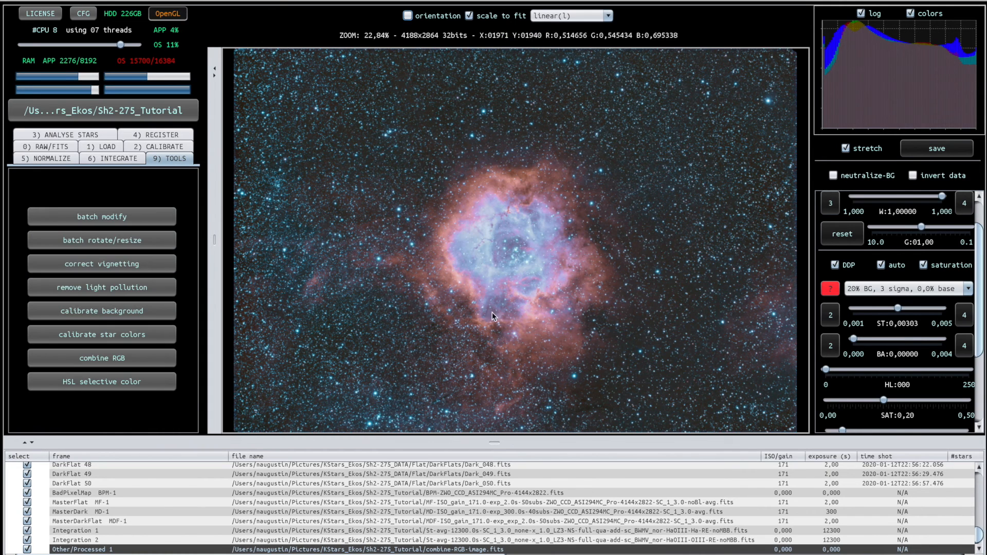
Load combine-RGB-image-lpc-cbg.fits, start background calibration on it and mark a small dark background box to the upper left of the nebula
click(232, 549)
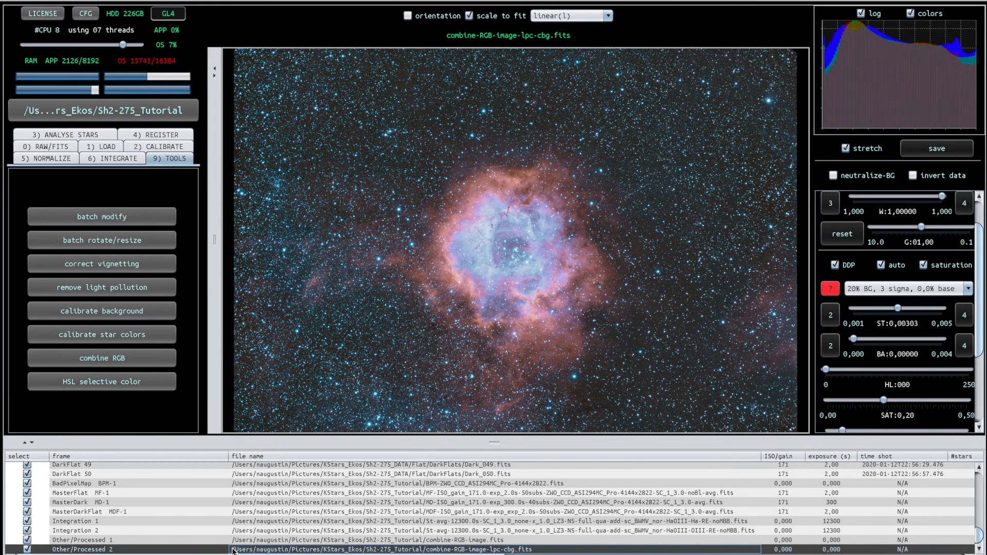
click(123, 316)
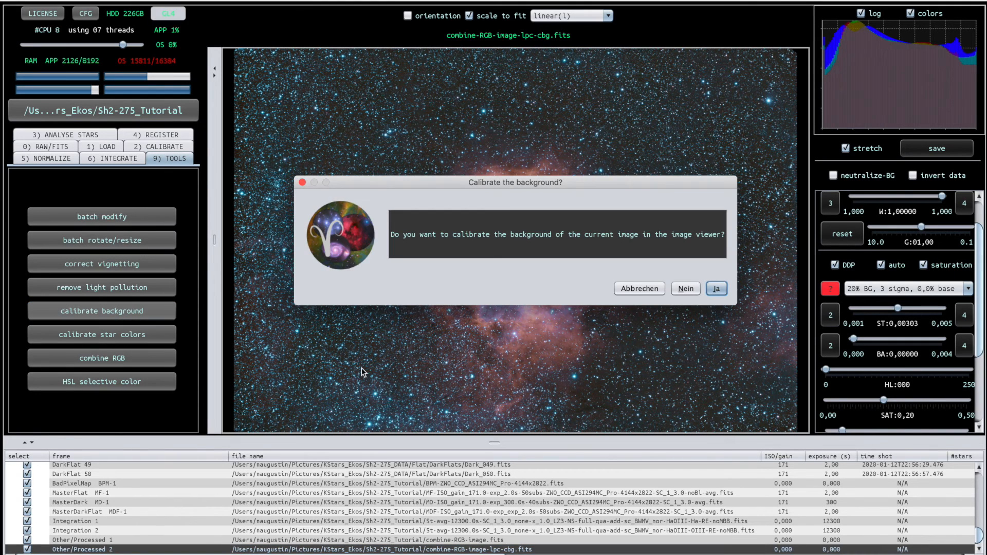
click(716, 290)
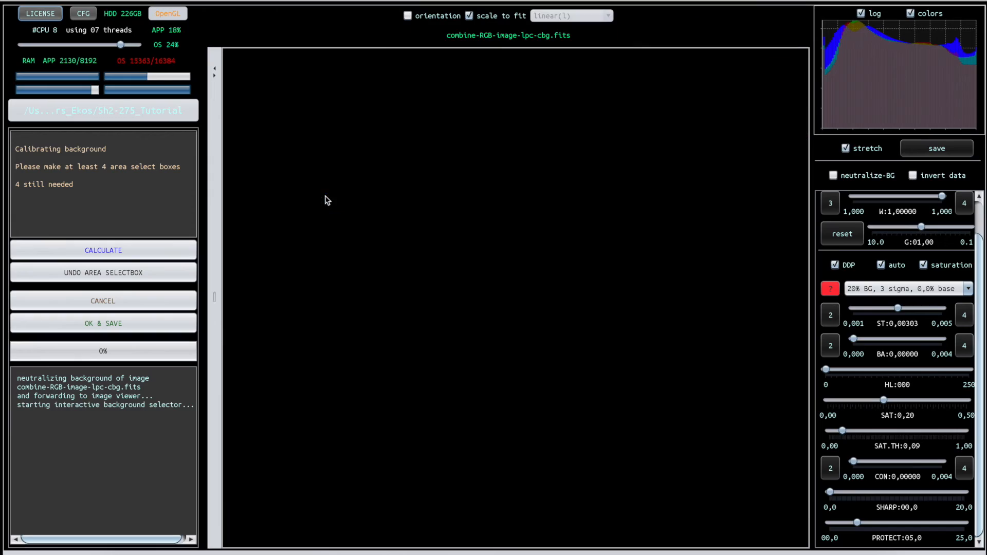
scroll(304, 183, up, 2)
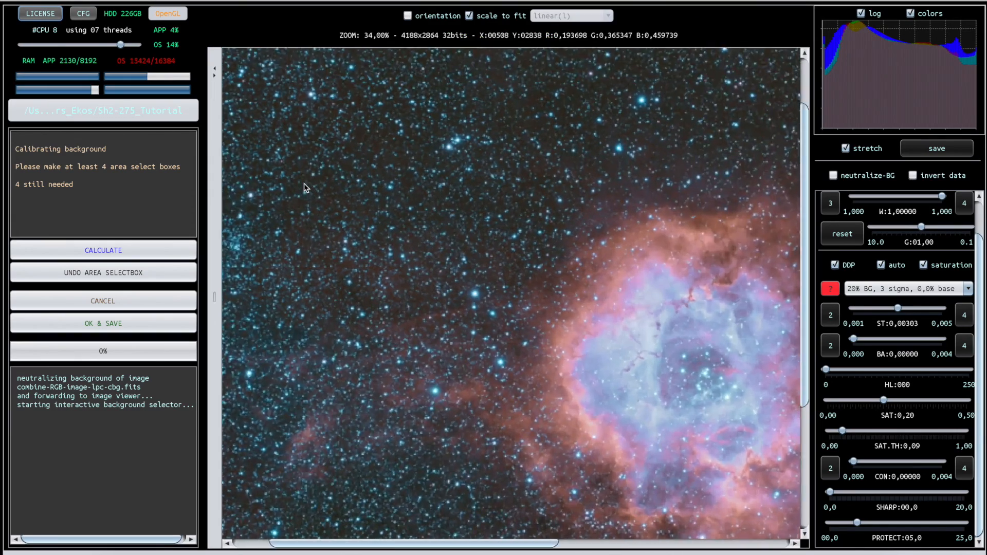
scroll(304, 188, up, 2)
scroll(325, 205, up, 2)
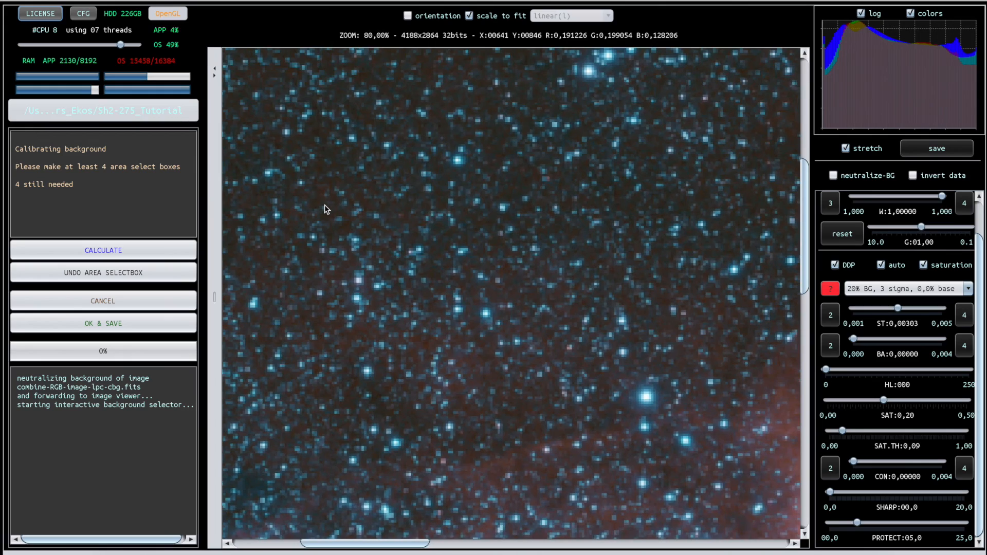
drag(805, 283, 805, 225)
drag(507, 337, 494, 359)
Mark three more small star-poor background boxes: near the right edge, in the upper-right area and to the lower right of the nebula
drag(405, 536, 765, 551)
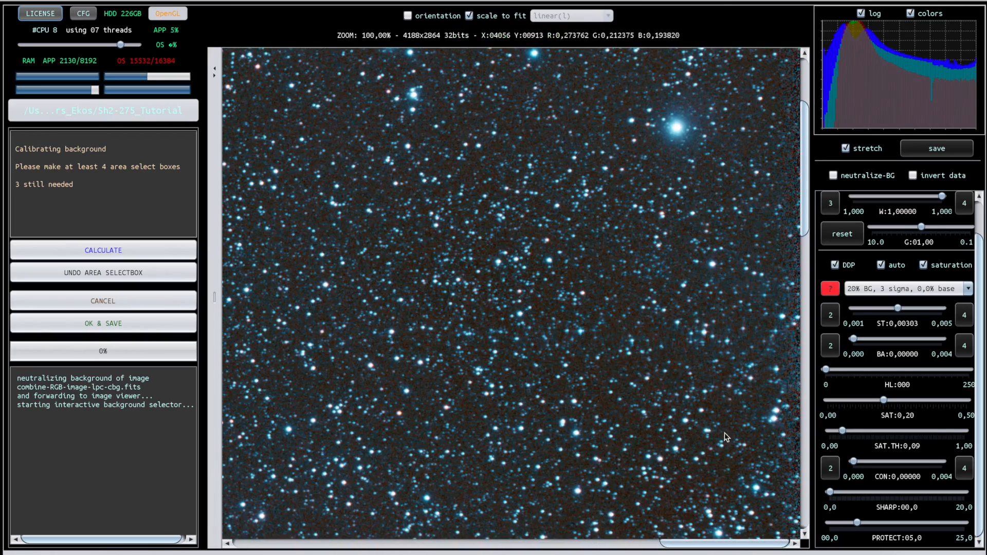
drag(677, 352, 699, 362)
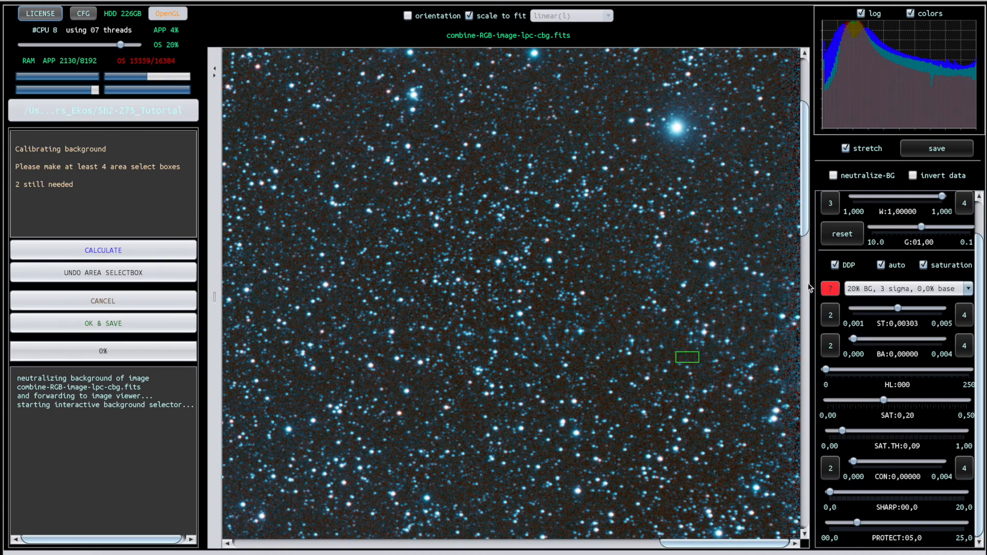
drag(805, 226, 805, 189)
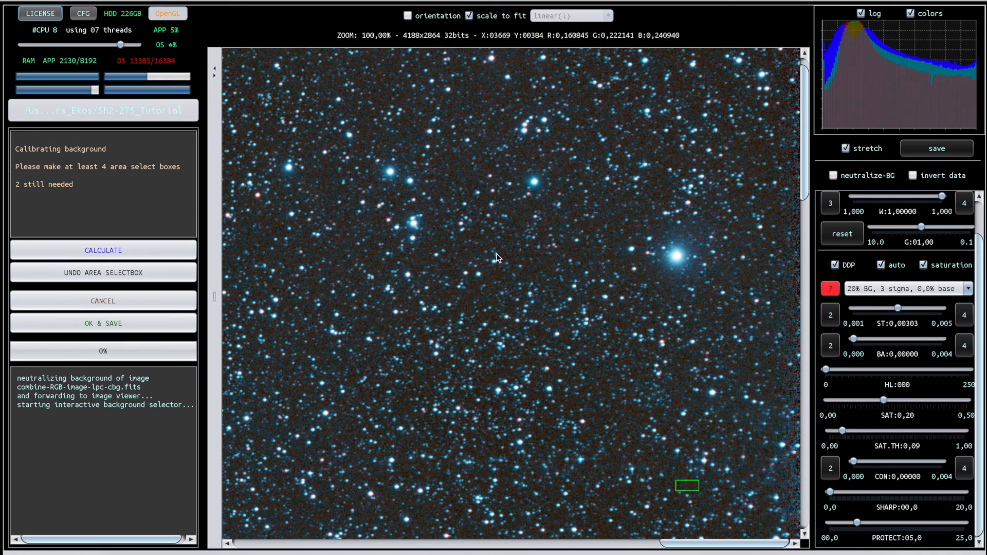
drag(468, 162, 457, 180)
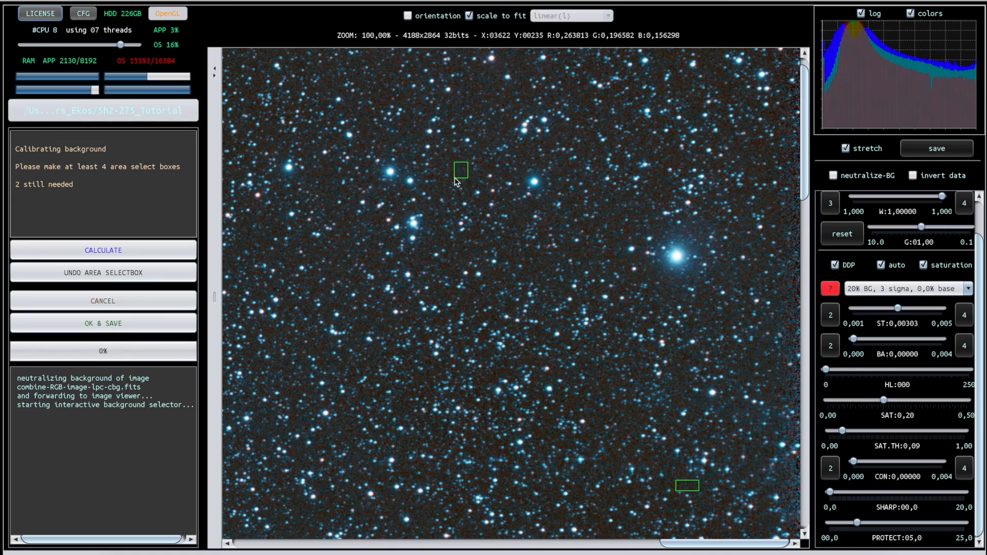
drag(804, 172, 793, 345)
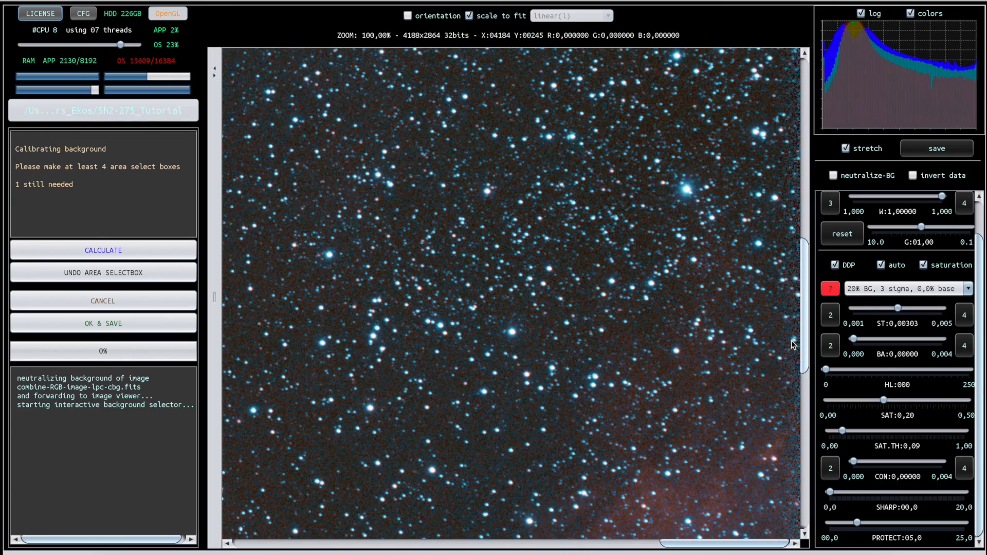
scroll(793, 345, down, 2)
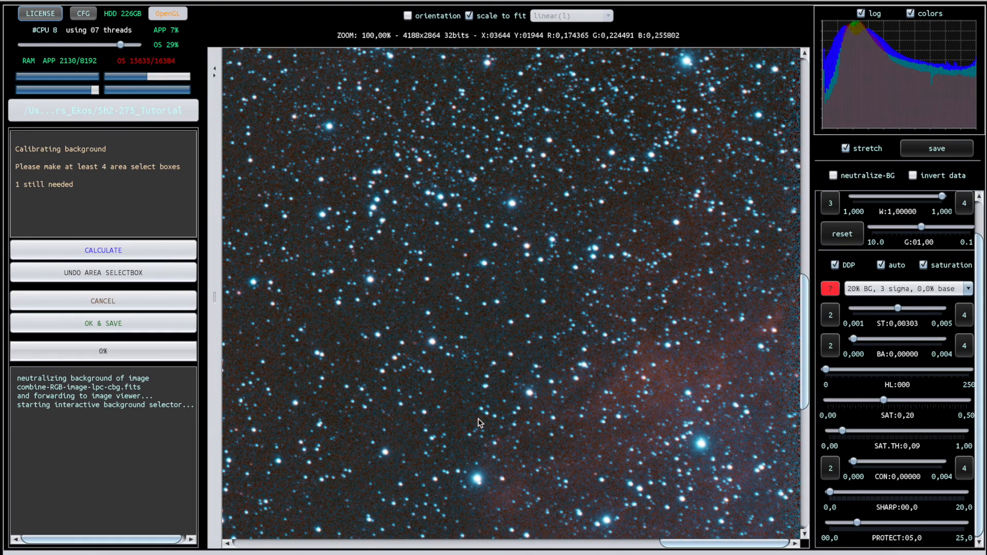
drag(489, 320, 457, 332)
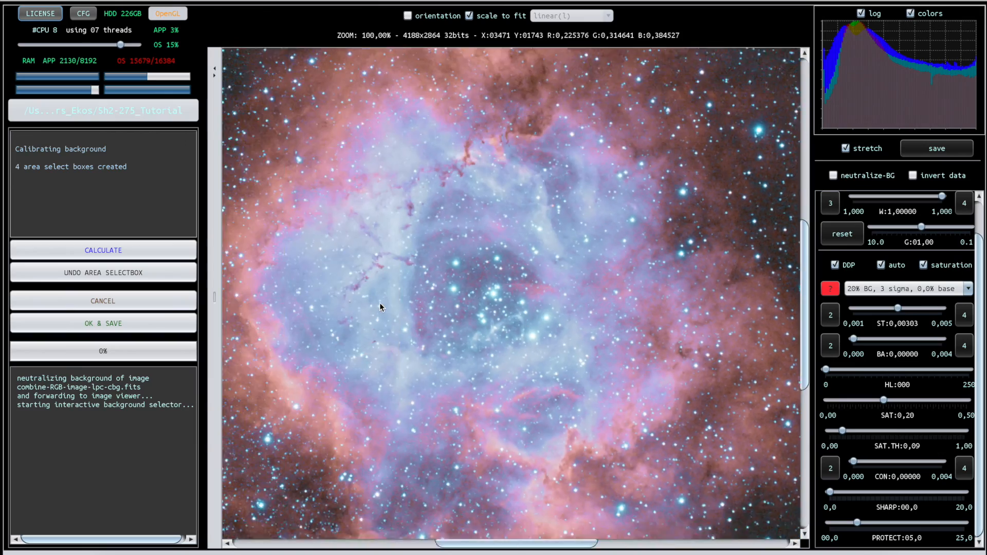
scroll(379, 303, down, 2)
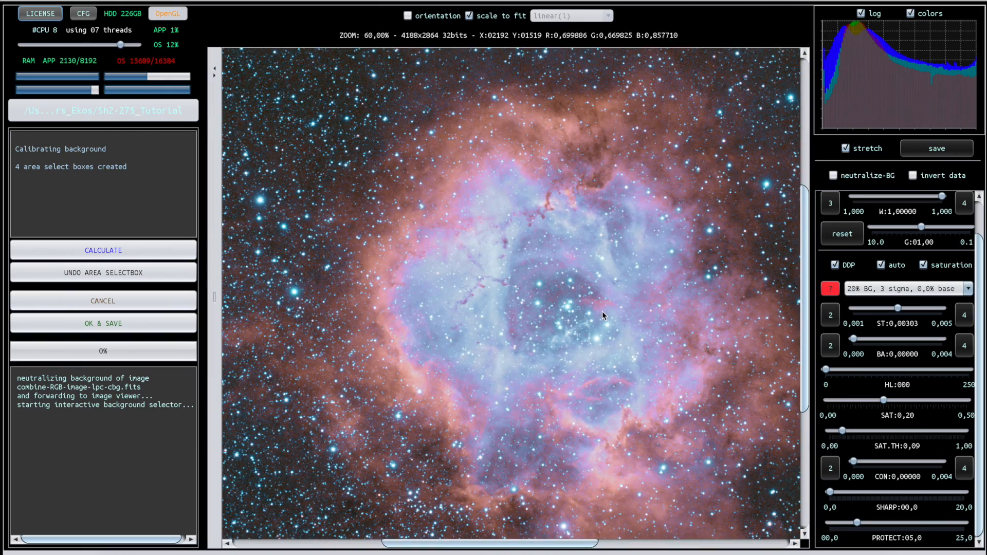
scroll(603, 310, down, 3)
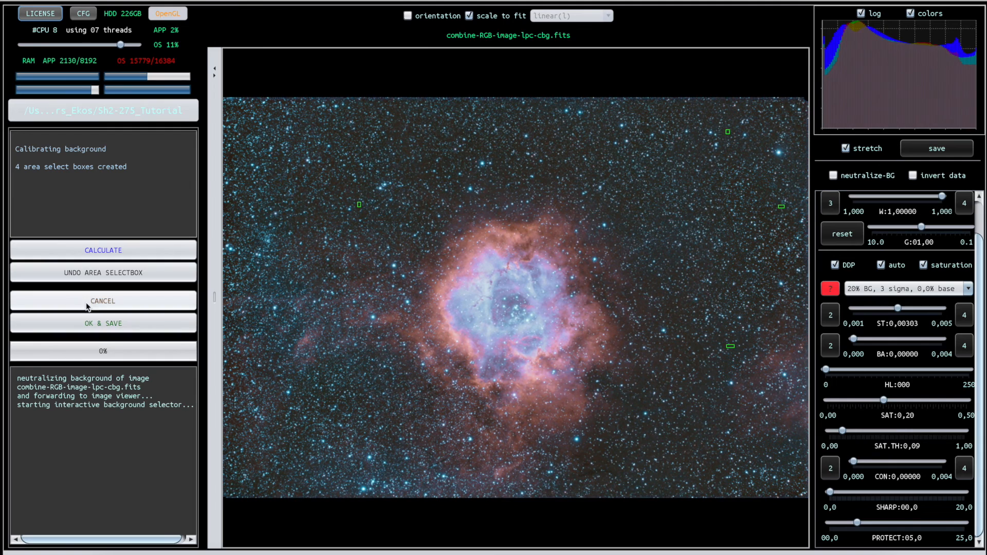
Calculate the background calibration from the four boxes, turn off the logarithmic histogram and save the result as combine-RGB-image-lpc-cbg-cbg
click(94, 254)
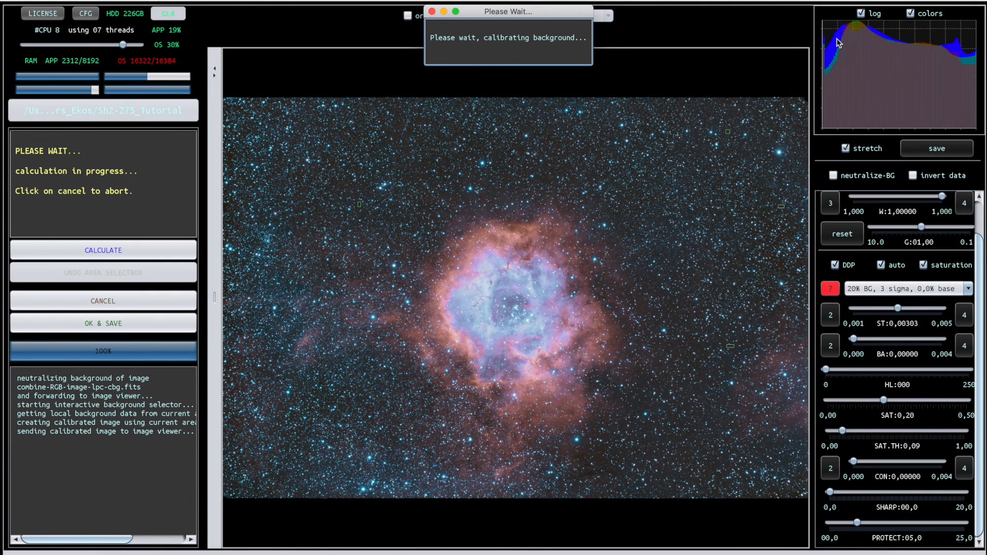
click(860, 13)
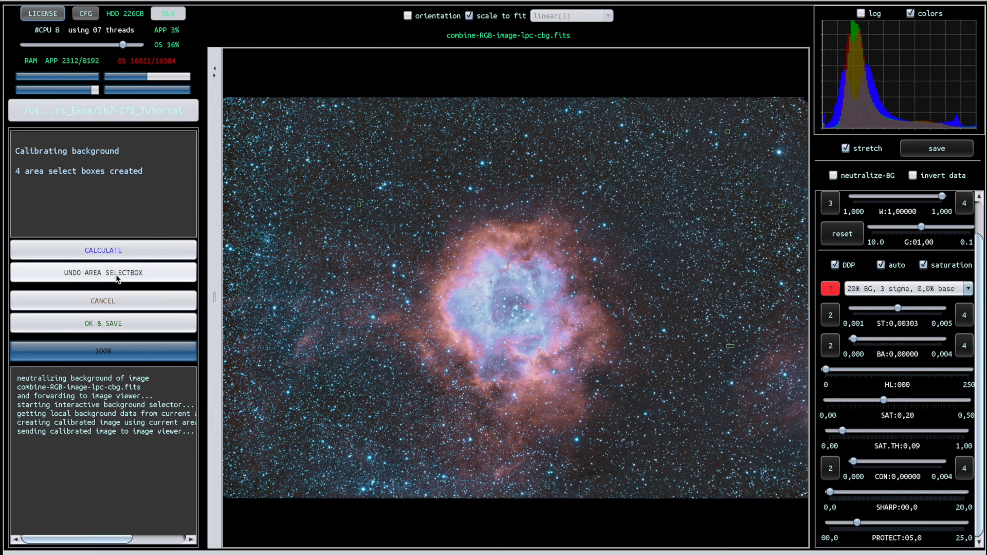
click(85, 317)
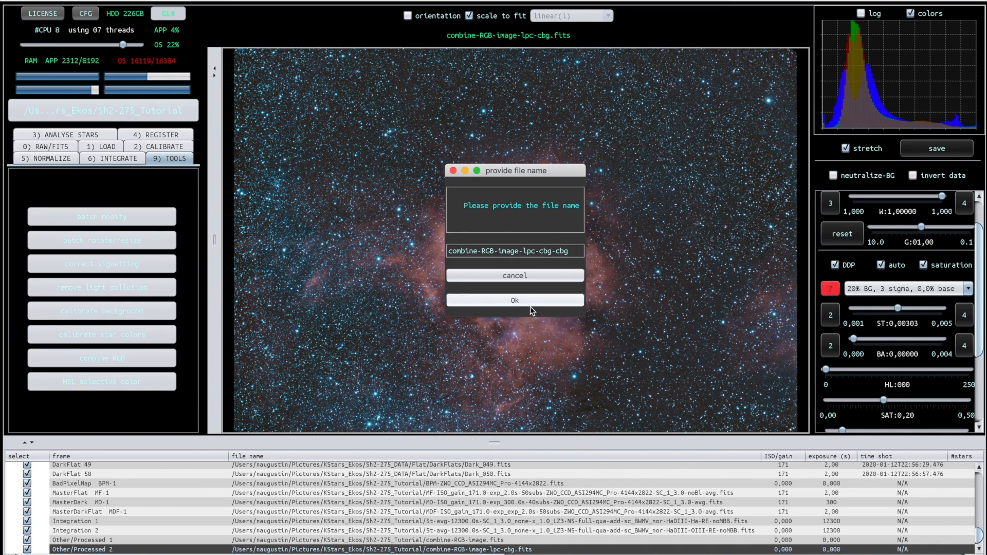
click(532, 305)
click(532, 305)
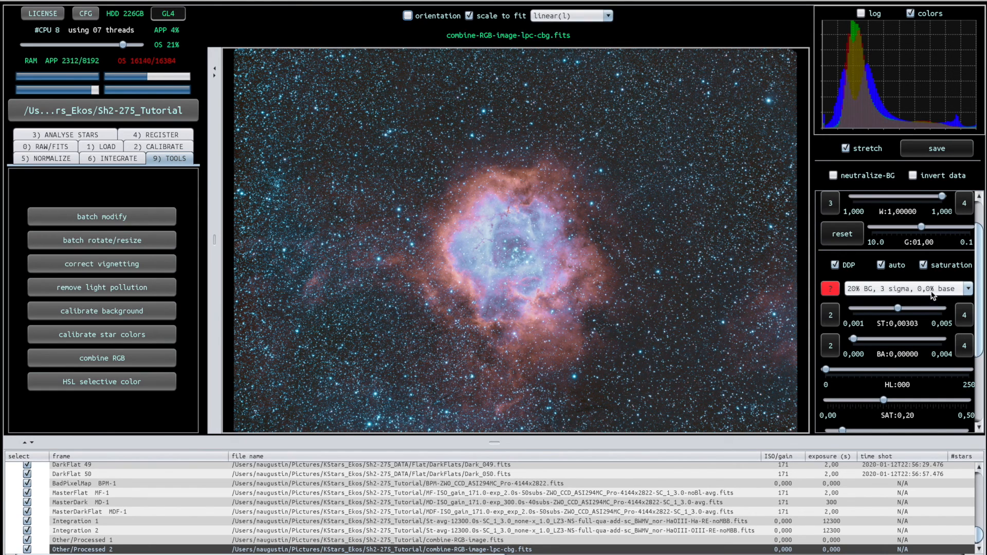
Set the automatic stretch preset to 15% BG, 5 sigma, 0,0% base
click(967, 290)
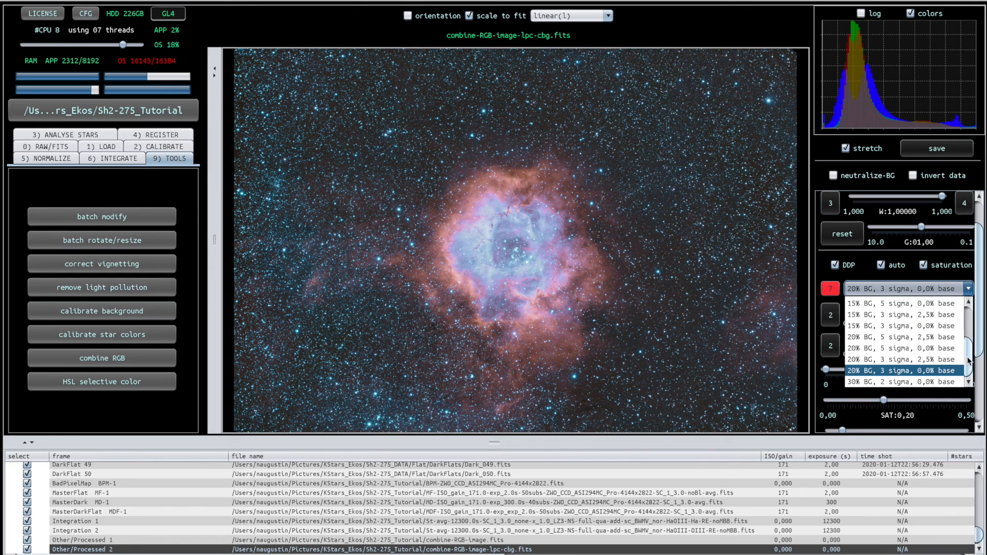
scroll(897, 351, up, 2)
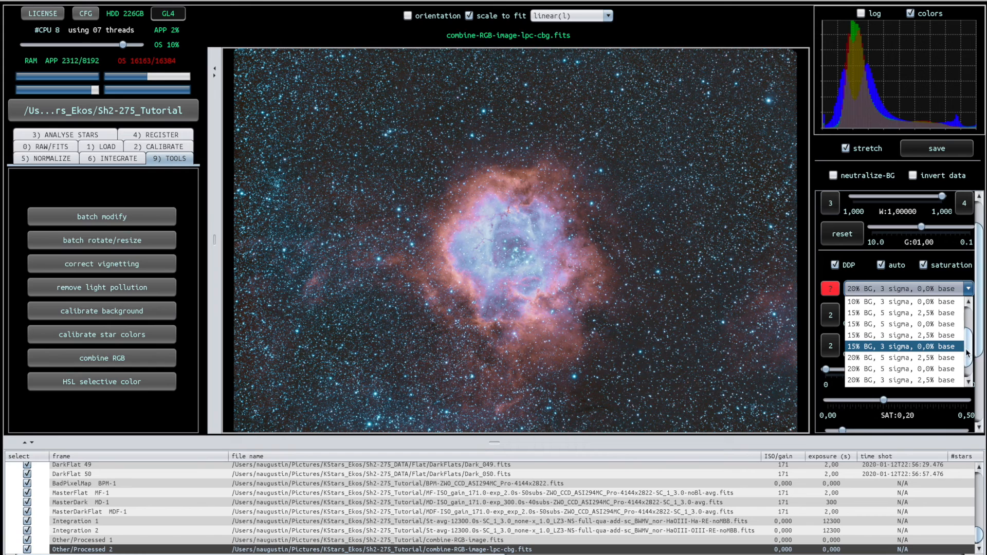
scroll(920, 344, up, 1)
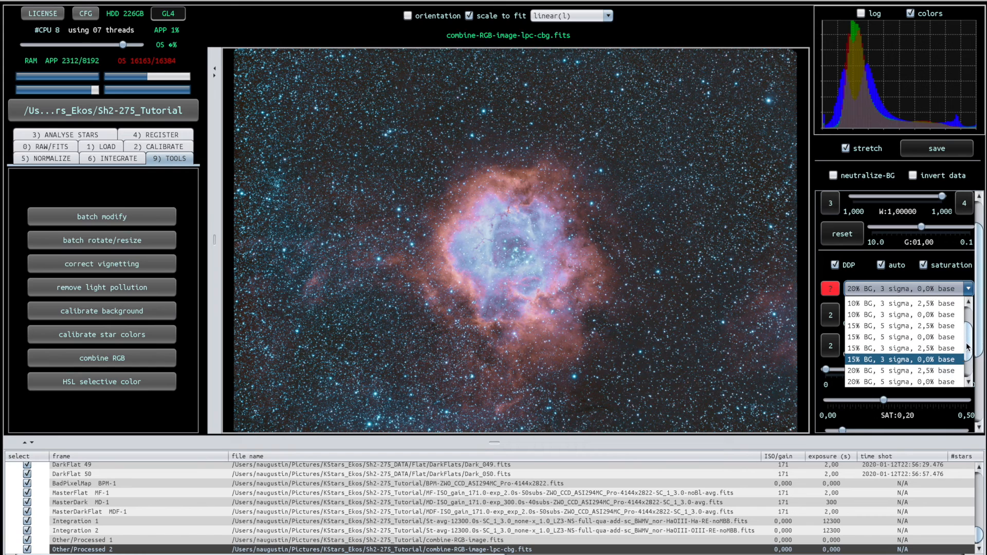
click(916, 340)
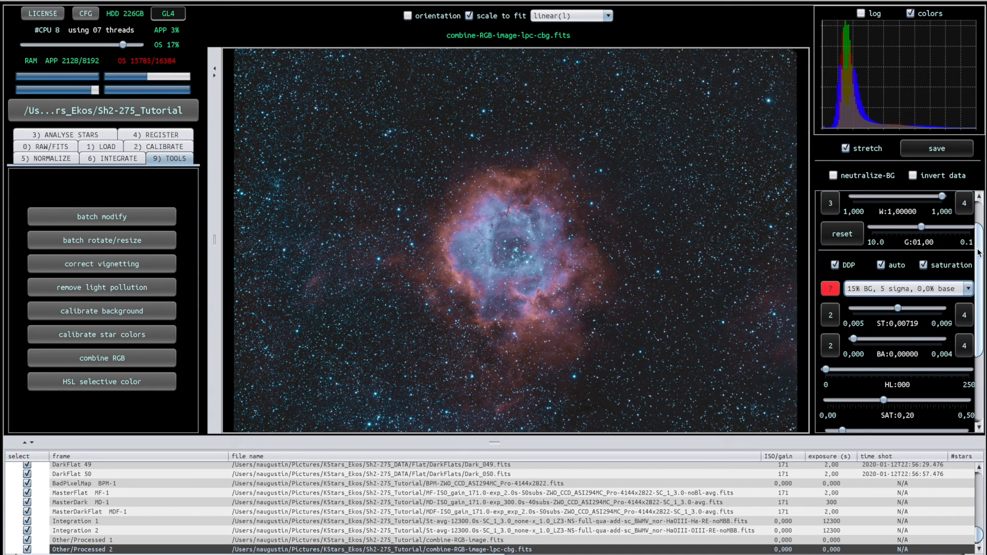
Fine-tune the black point to 0,01024 and turn off the separate color channels in the histogram
scroll(897, 226, up, 3)
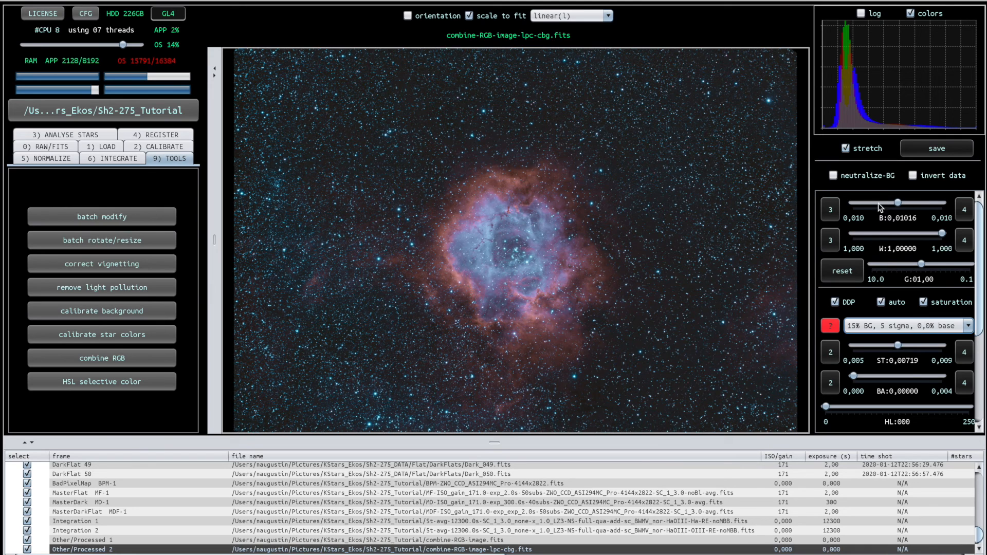
click(898, 204)
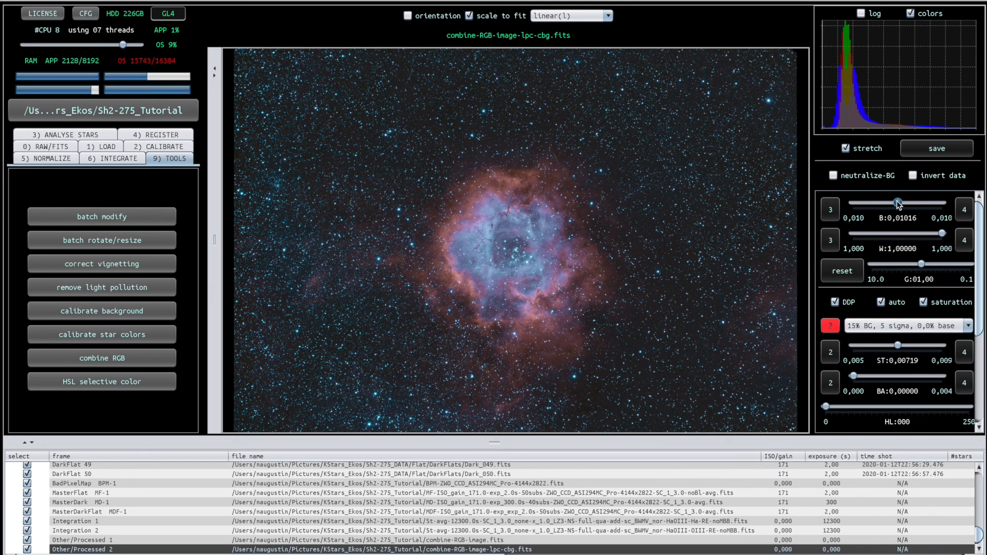
drag(897, 204, 903, 205)
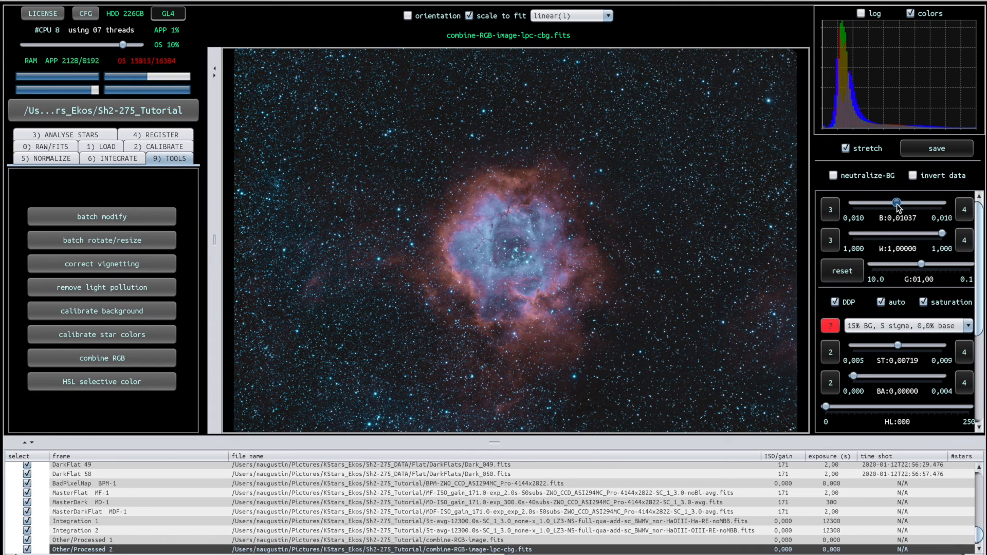
drag(896, 205, 896, 205)
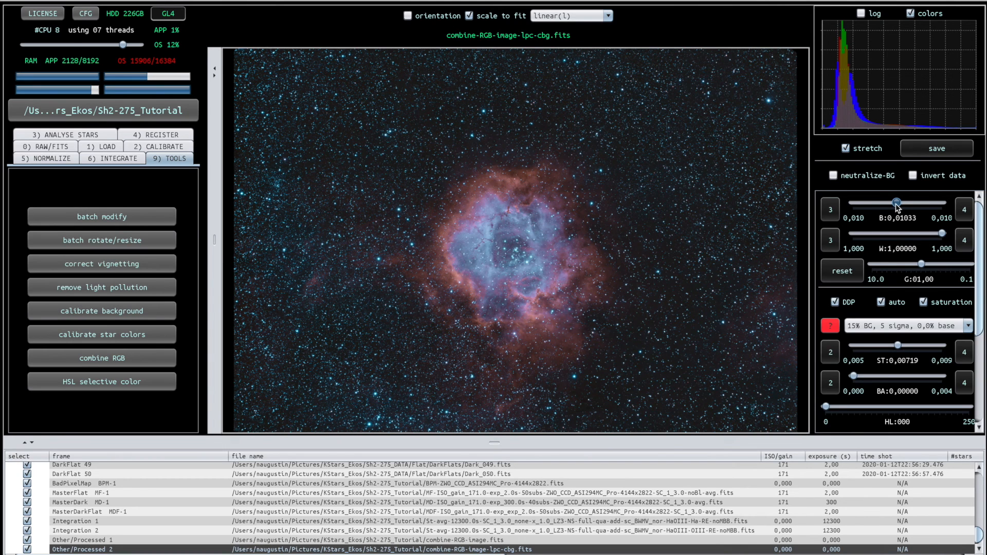
drag(897, 207, 896, 206)
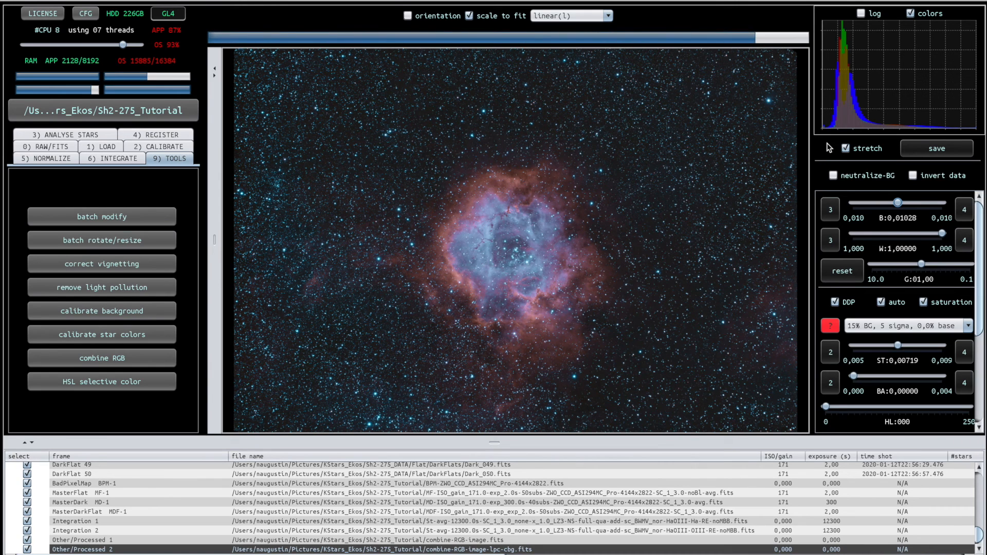
click(911, 14)
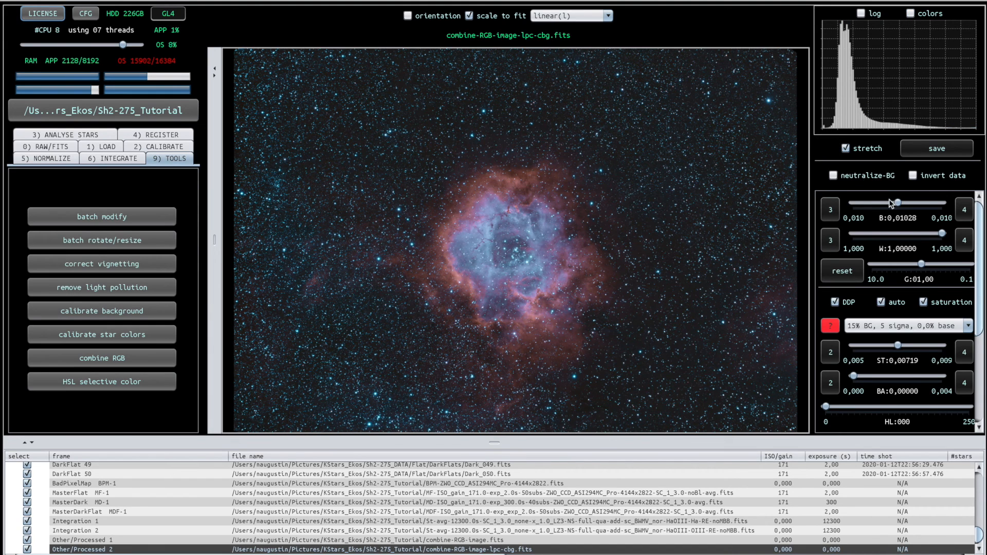
drag(899, 207, 897, 205)
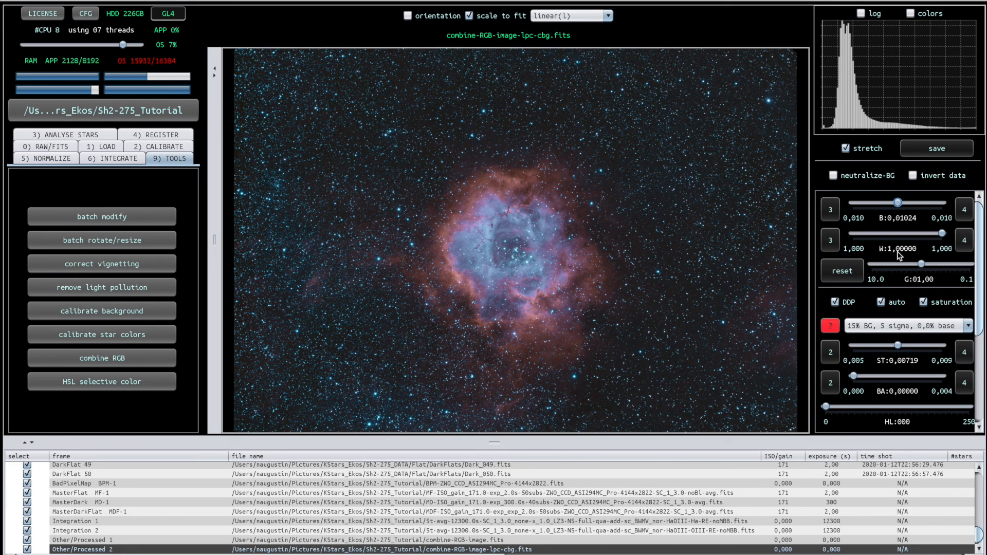
Raise the saturation threshold to 0,16
drag(984, 268, 983, 393)
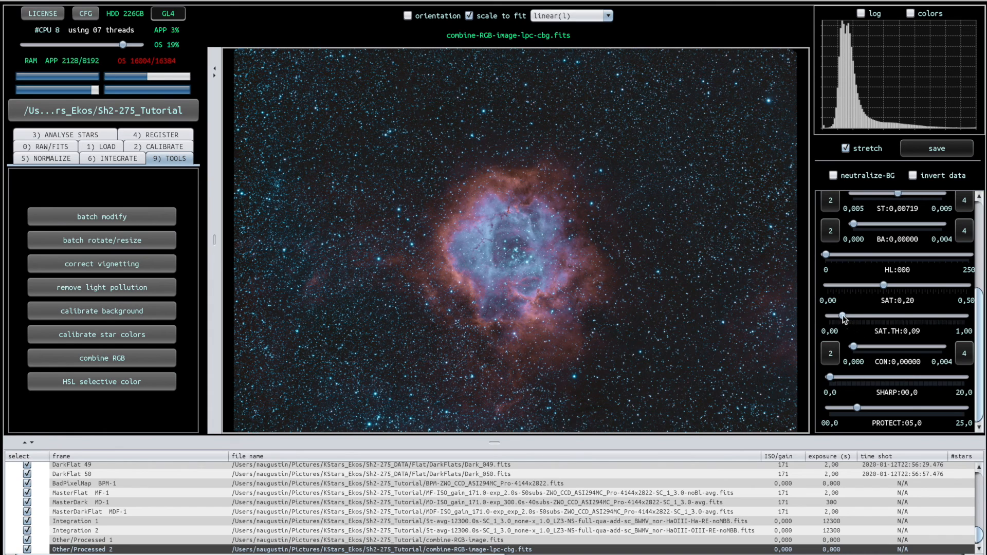
drag(843, 317, 857, 319)
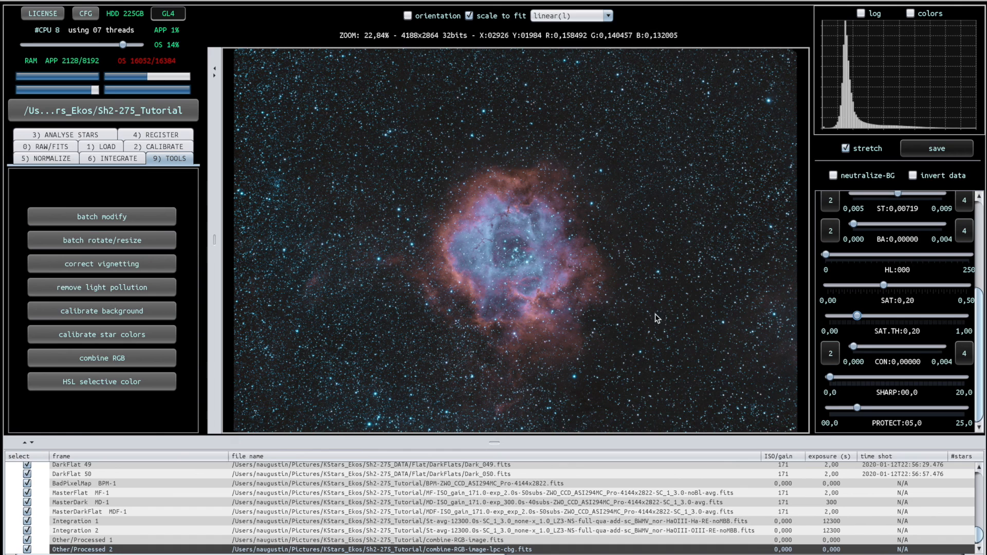
drag(857, 317, 851, 318)
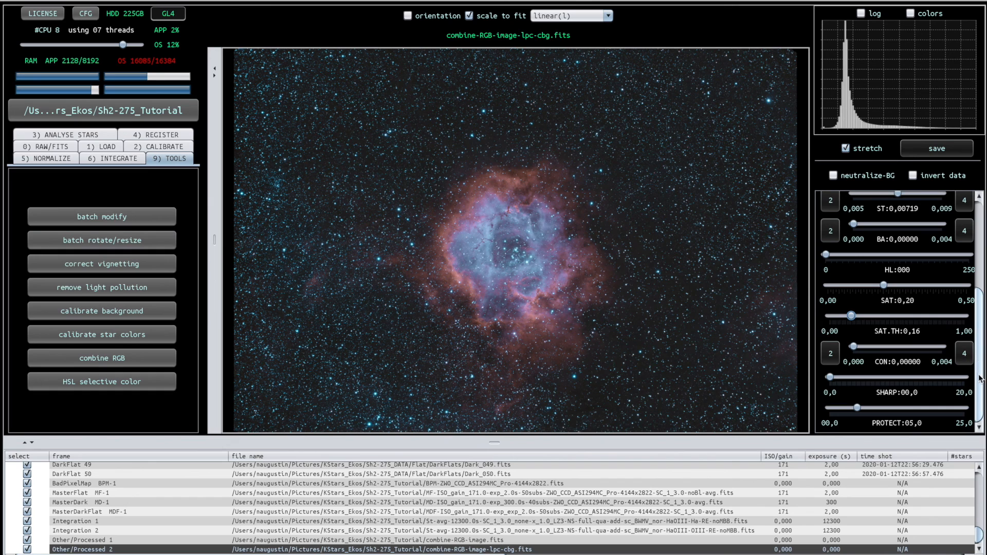
Try the 20% BG, 5 sigma, 0,0% base stretch and return to 15% BG, 5 sigma, 0,0% base
drag(979, 379, 982, 323)
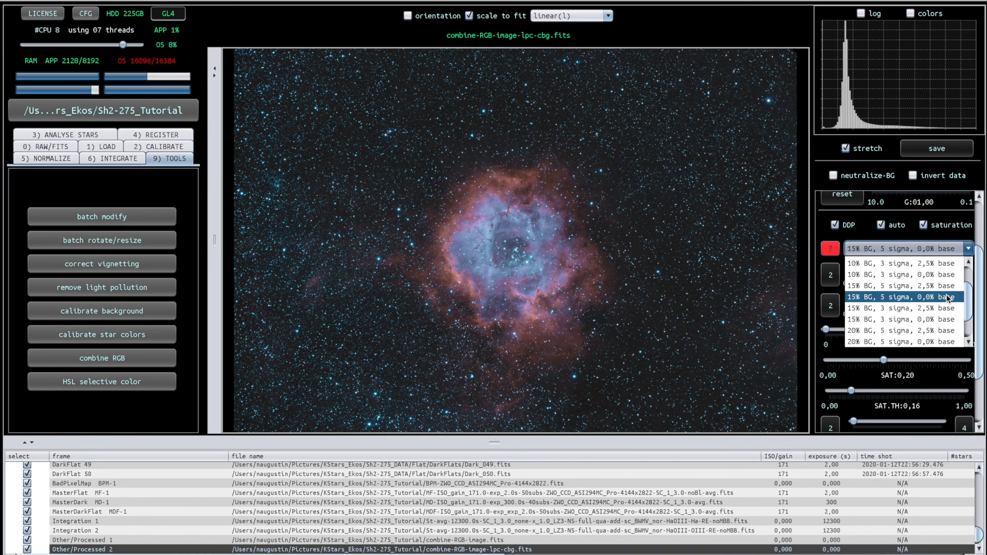
scroll(969, 315, down, 2)
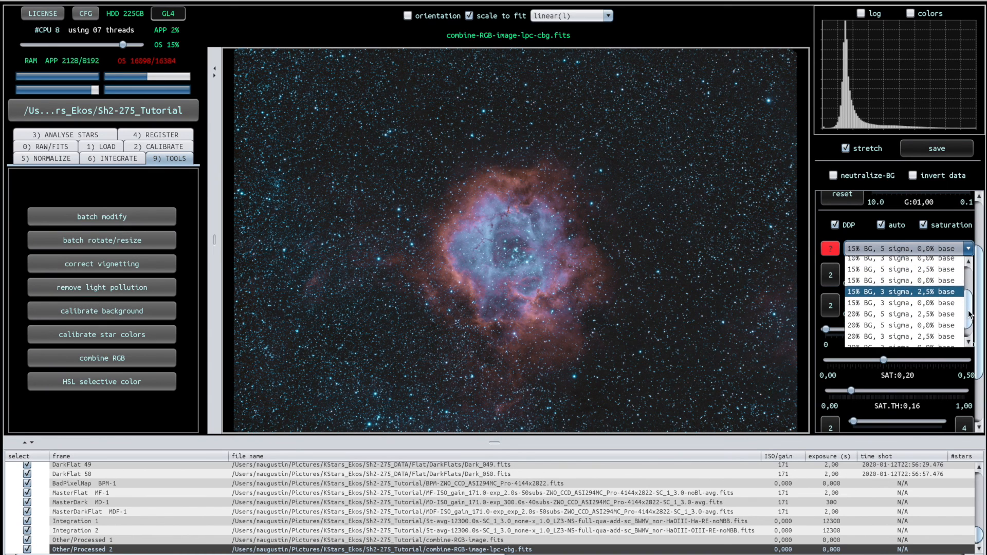
click(939, 321)
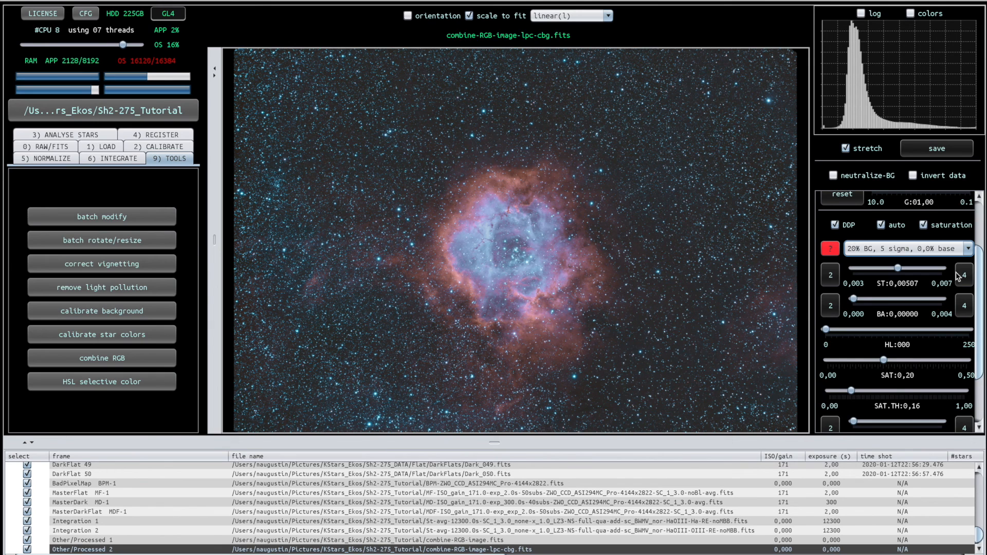
click(922, 249)
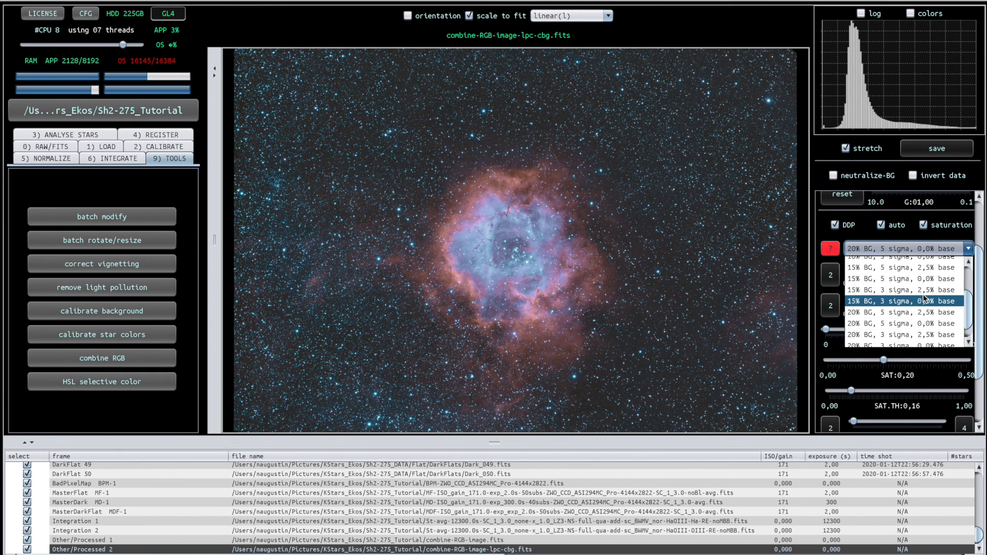
click(923, 280)
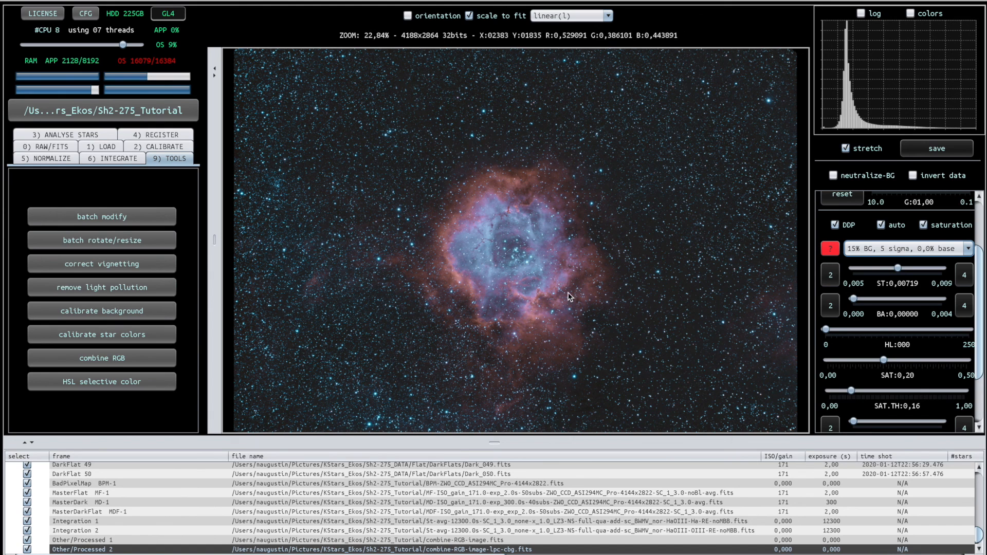
Start saving the stretched image under the file name Sh2-275_RosetteNebula_HOO-FalseColorComposite
scroll(982, 298, up, 3)
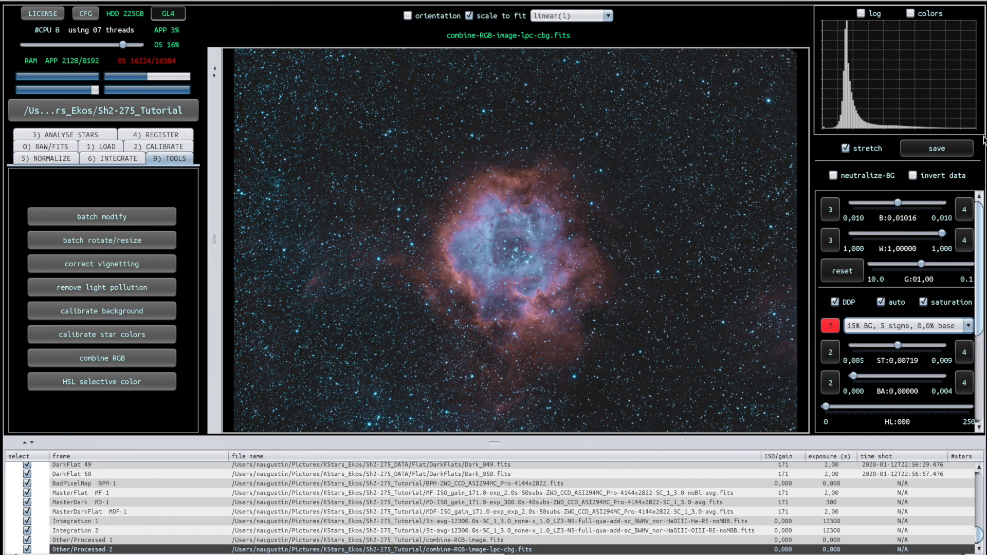
click(958, 154)
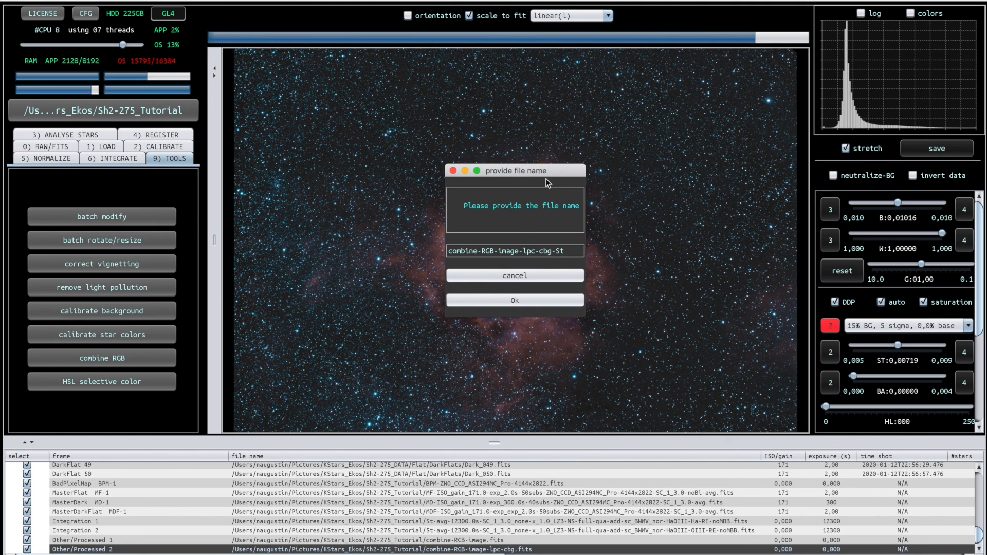
click(569, 250)
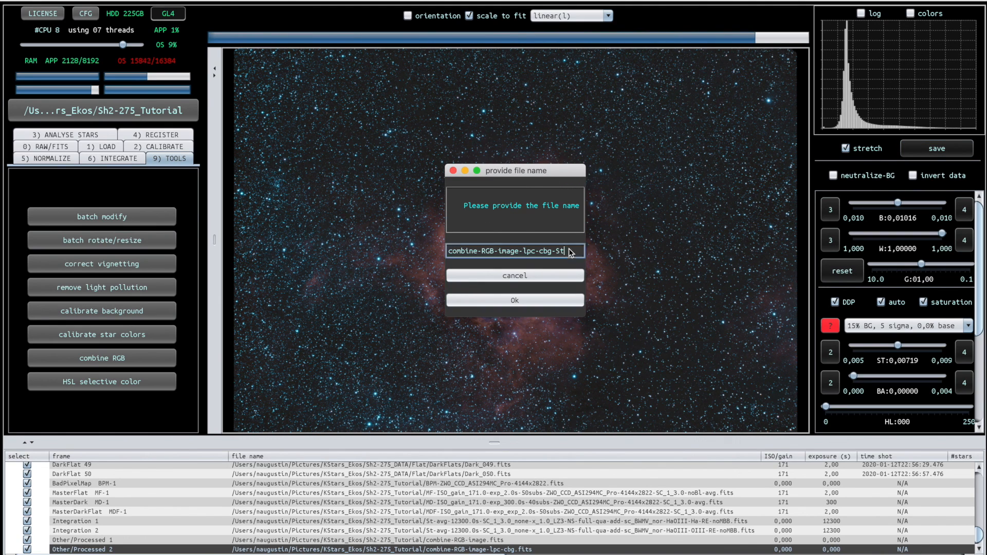
drag(569, 251, 406, 251)
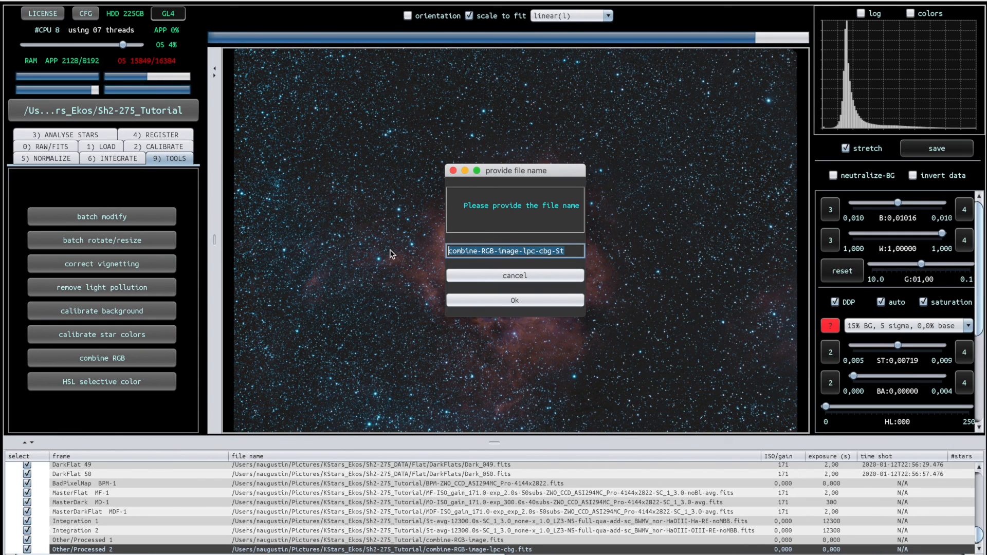
text(S)
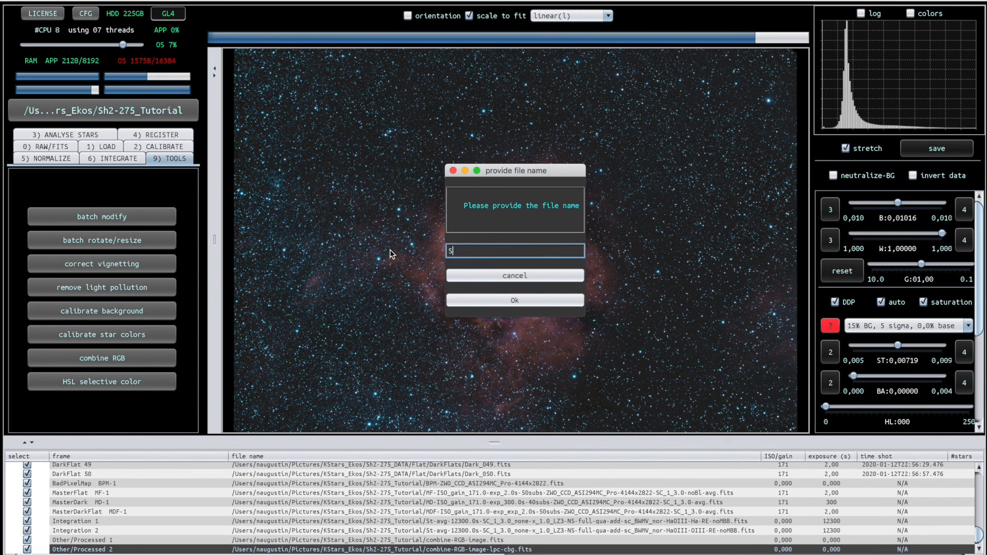
text(h2-275_RosetteNebula_HOO-Fal)
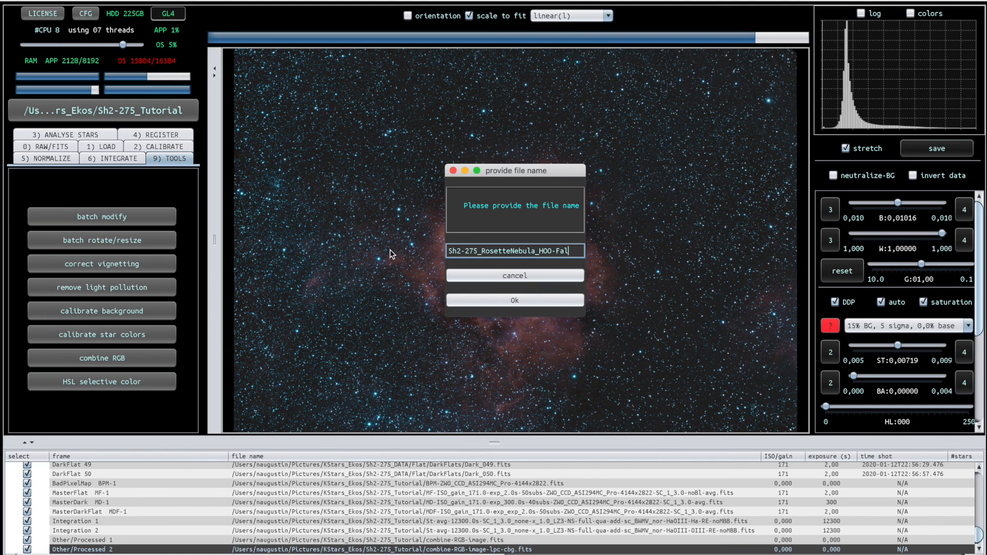
text(seColor)
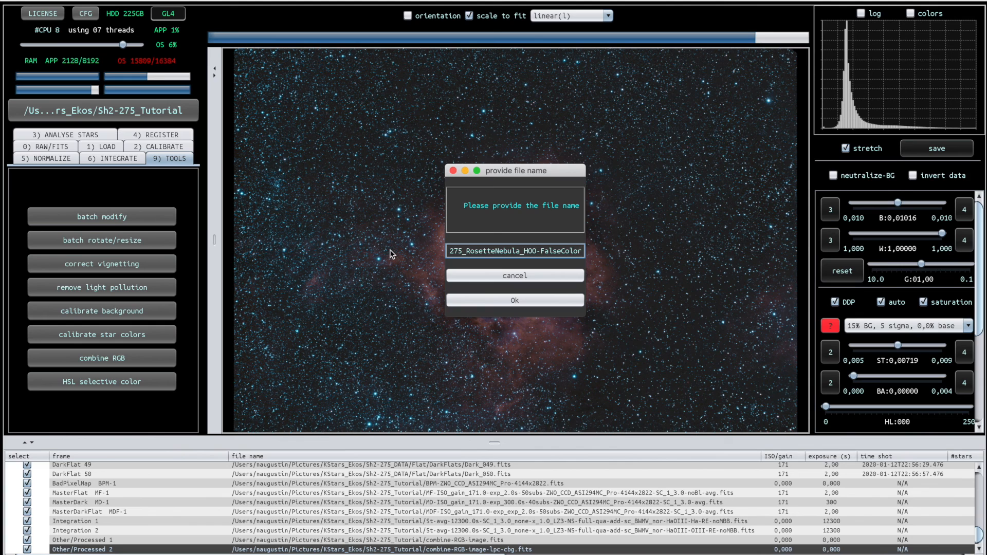
text(Comop)
key(BackSpace)
key(BackSpace)
text(posite)
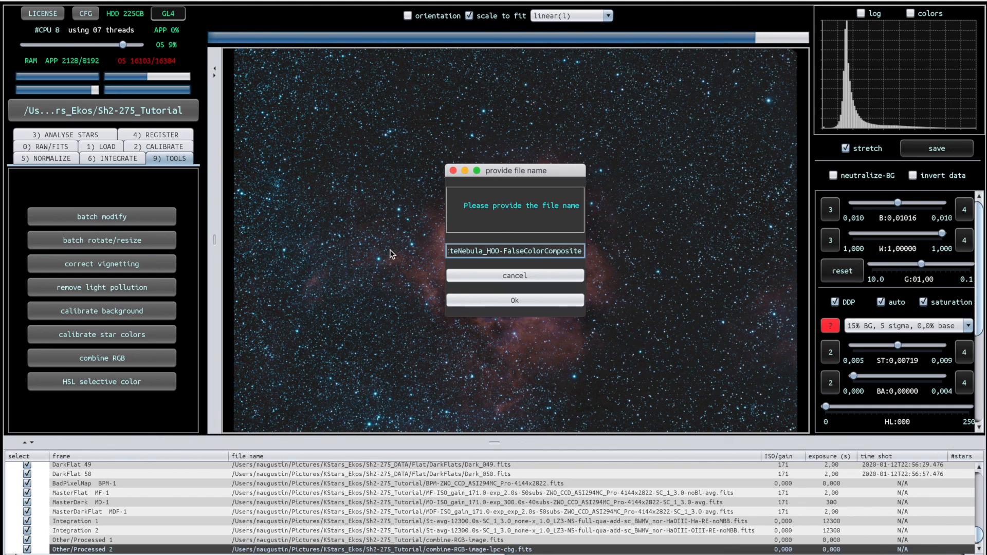
click(491, 300)
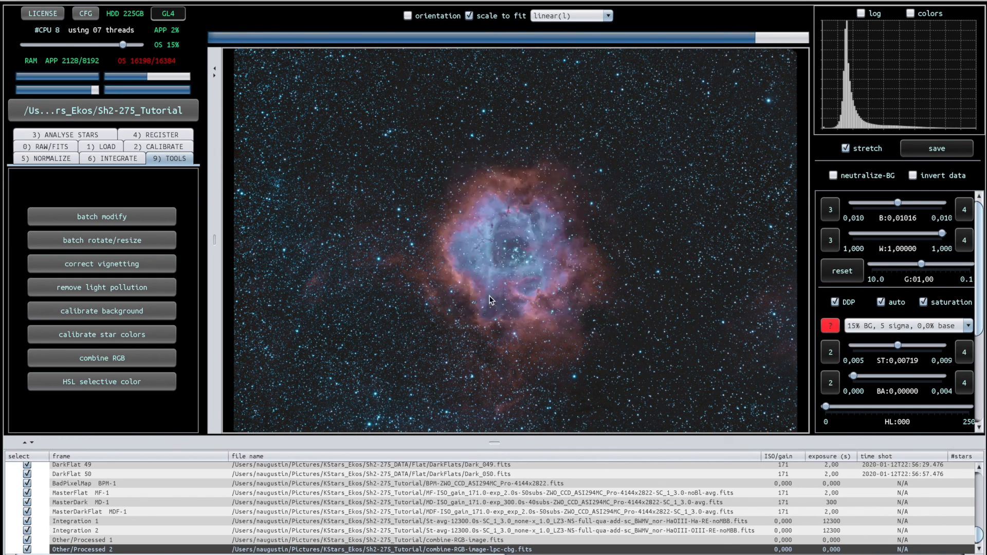
Choose TIFF as the file type for the saved image
click(513, 249)
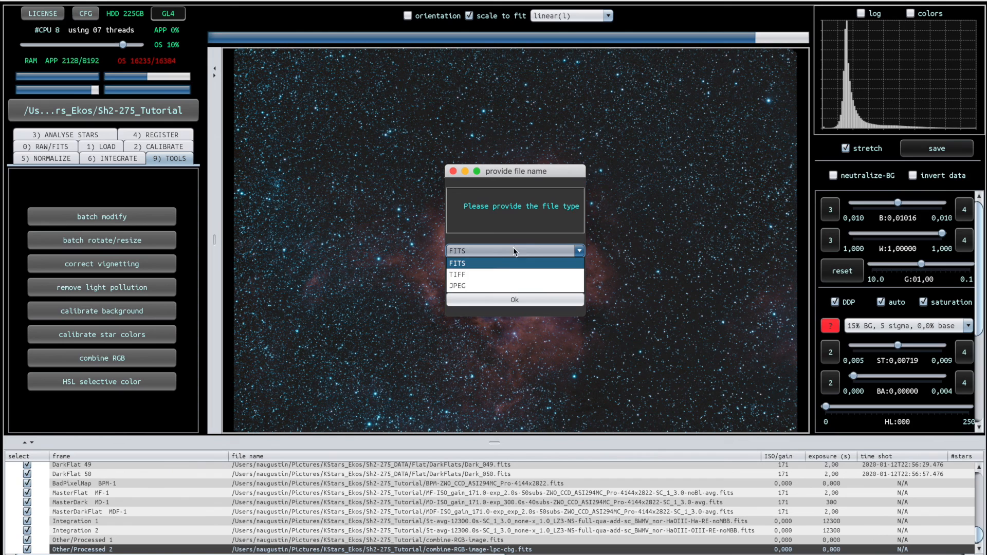
click(492, 271)
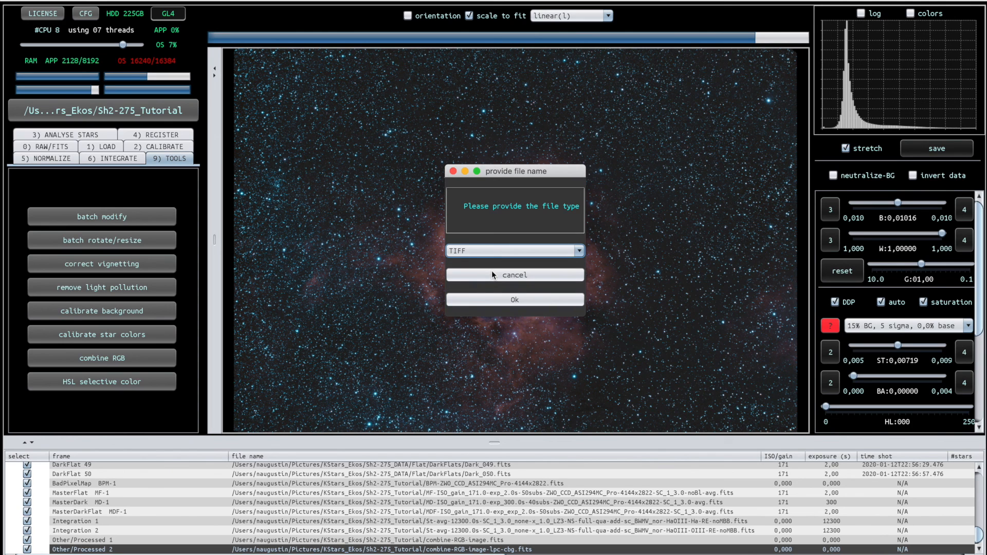
click(498, 299)
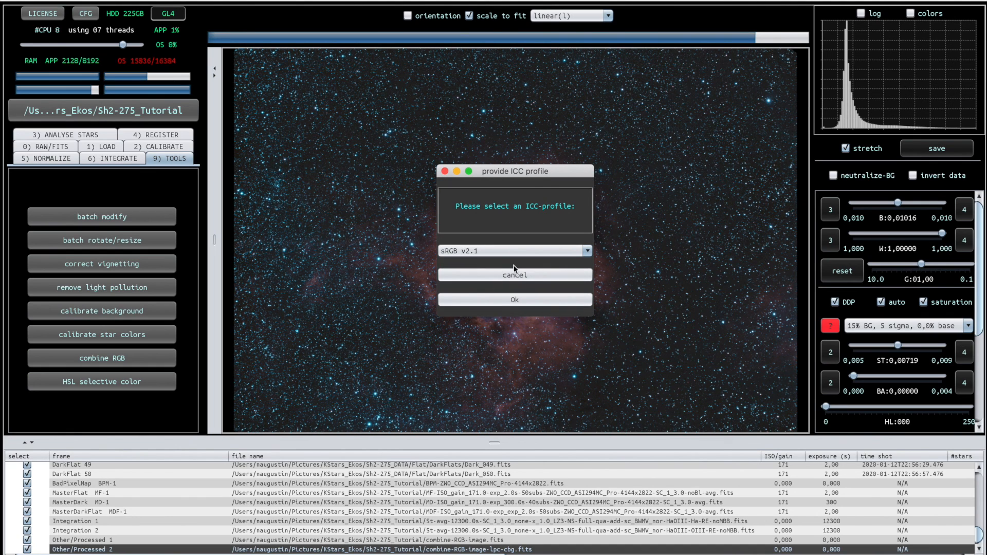
Keep sRGB v2.1 as the ICC profile for the saved TIFF image
click(587, 251)
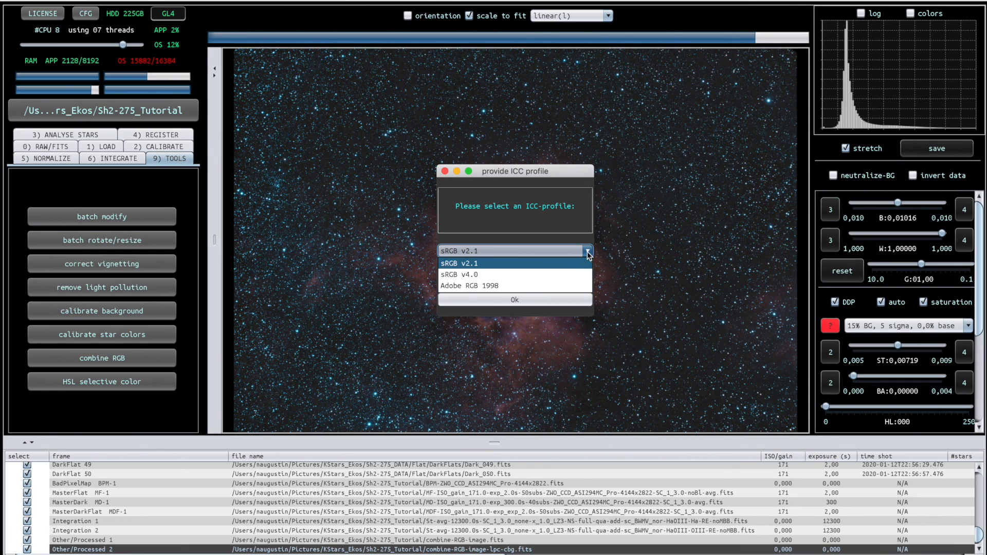
click(544, 240)
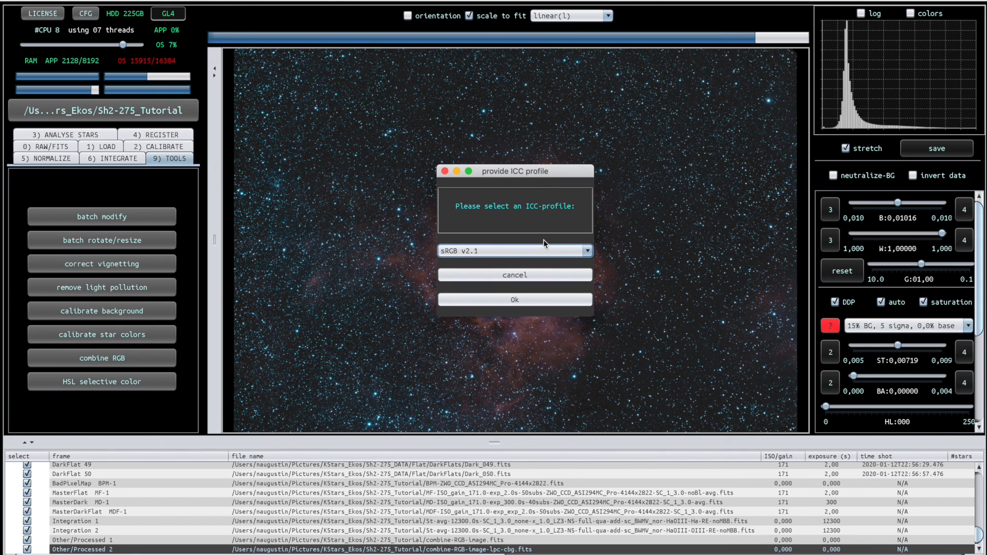
click(499, 300)
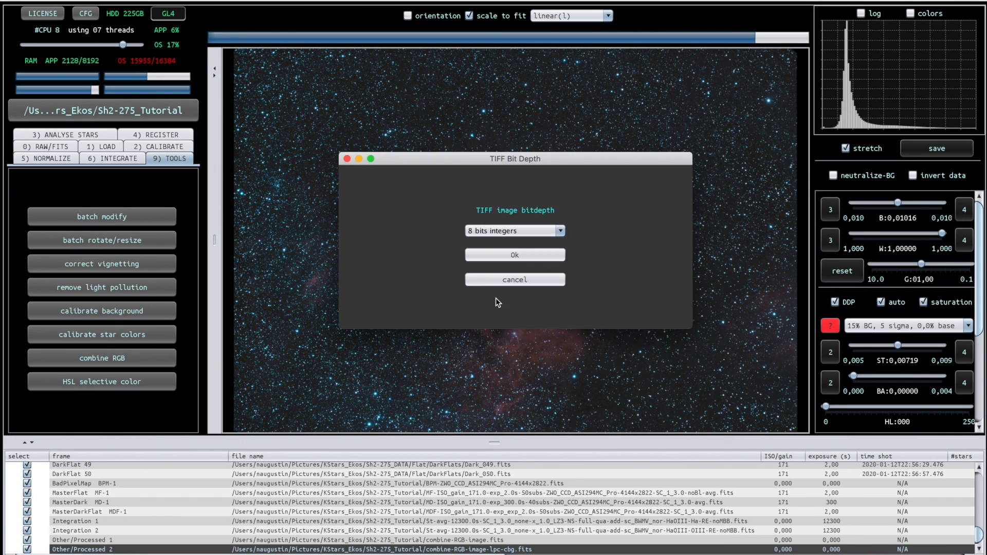
Set the TIFF bit depth to 16 bits integers and save the image
click(549, 232)
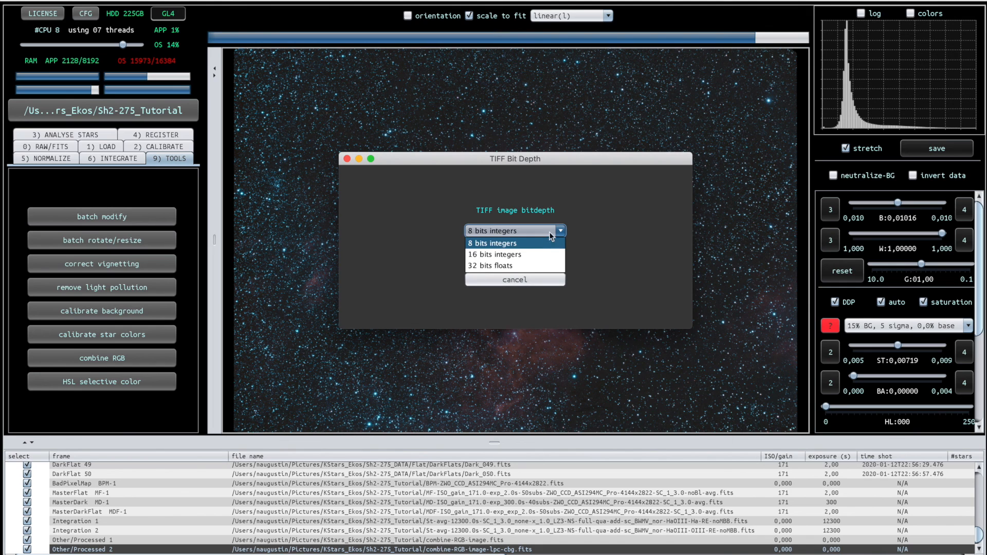
click(525, 255)
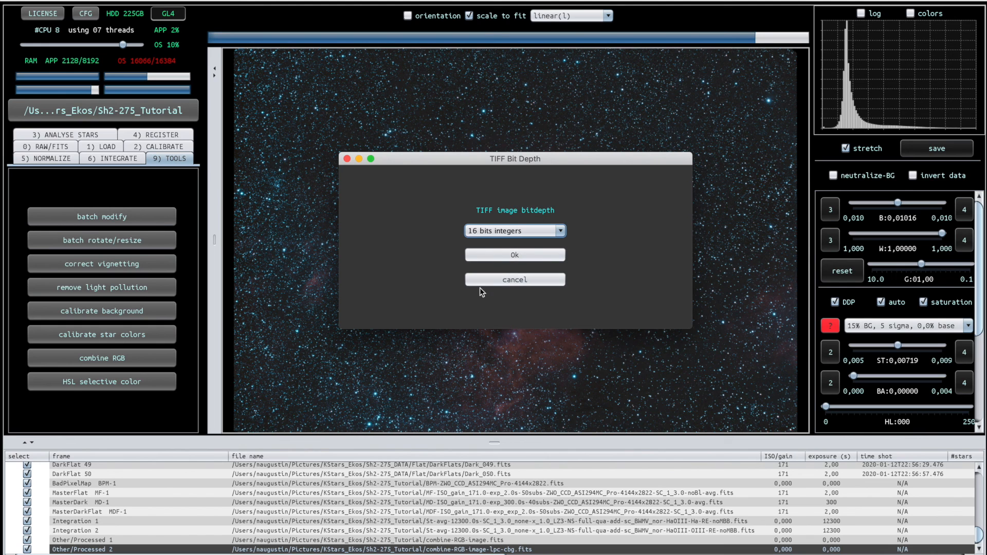
click(473, 255)
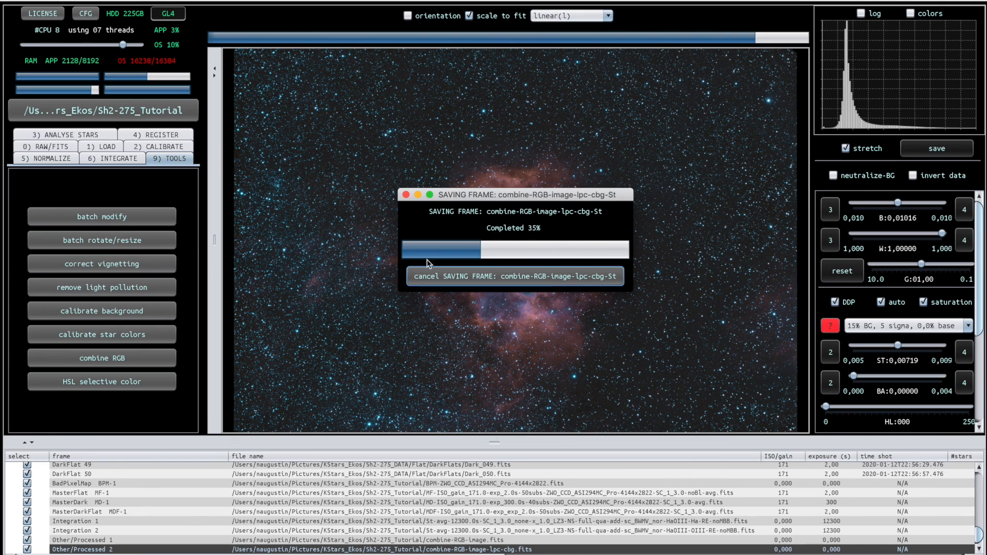